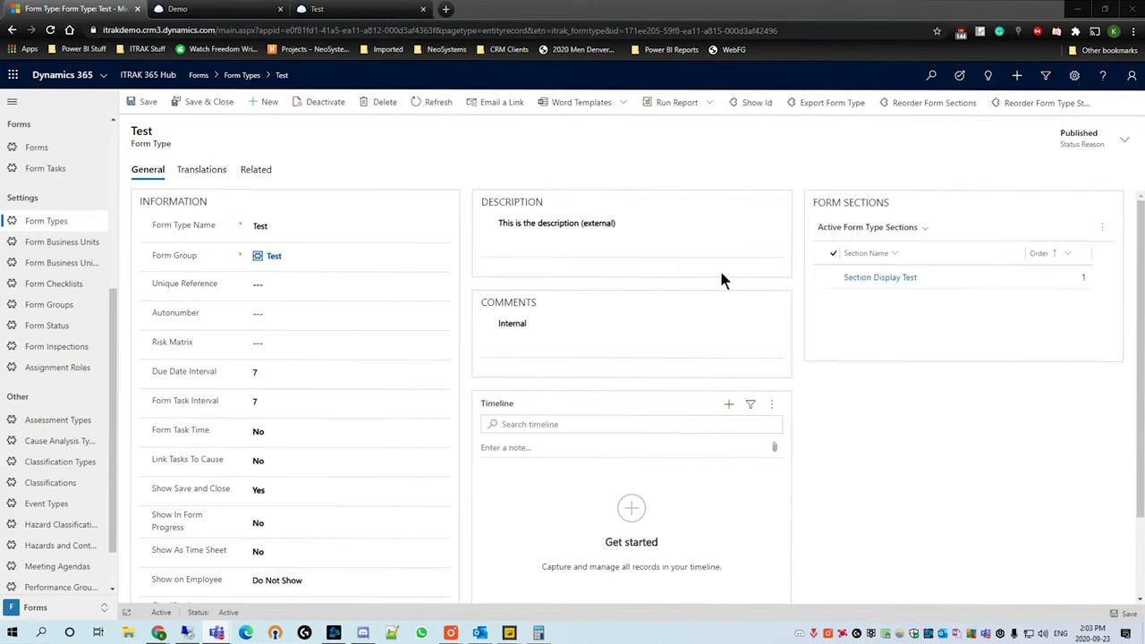
Step: Look over the Test form type's related records, then close that list
{"action": "left_click_drag", "start_coordinate": [173, 143], "coordinate": [136, 149]}
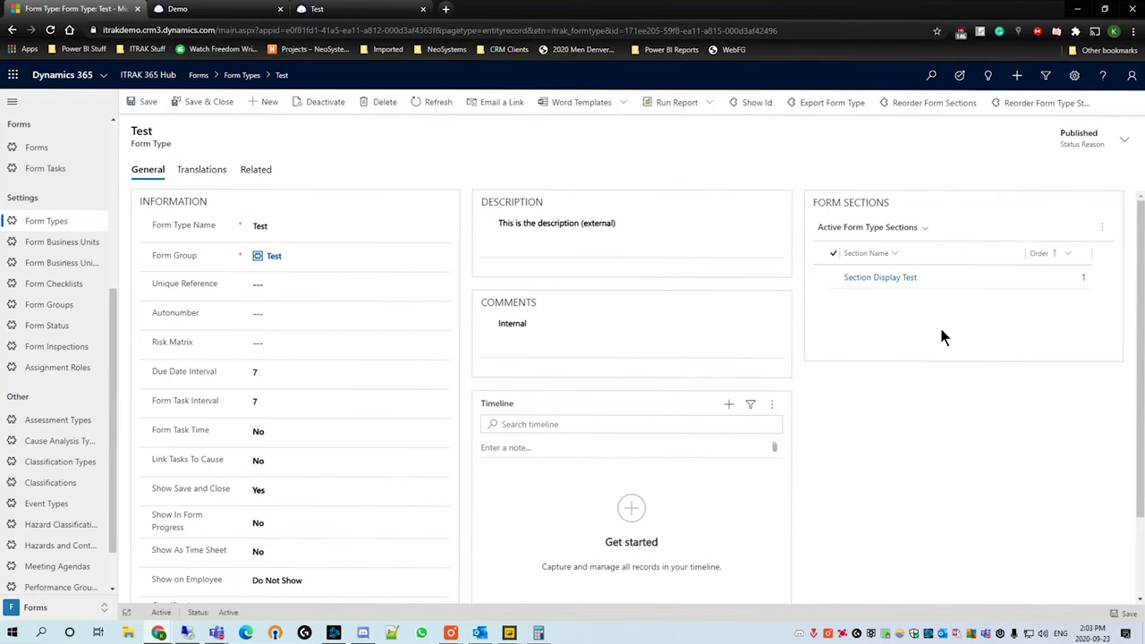
{"action": "left_click", "coordinate": [259, 170]}
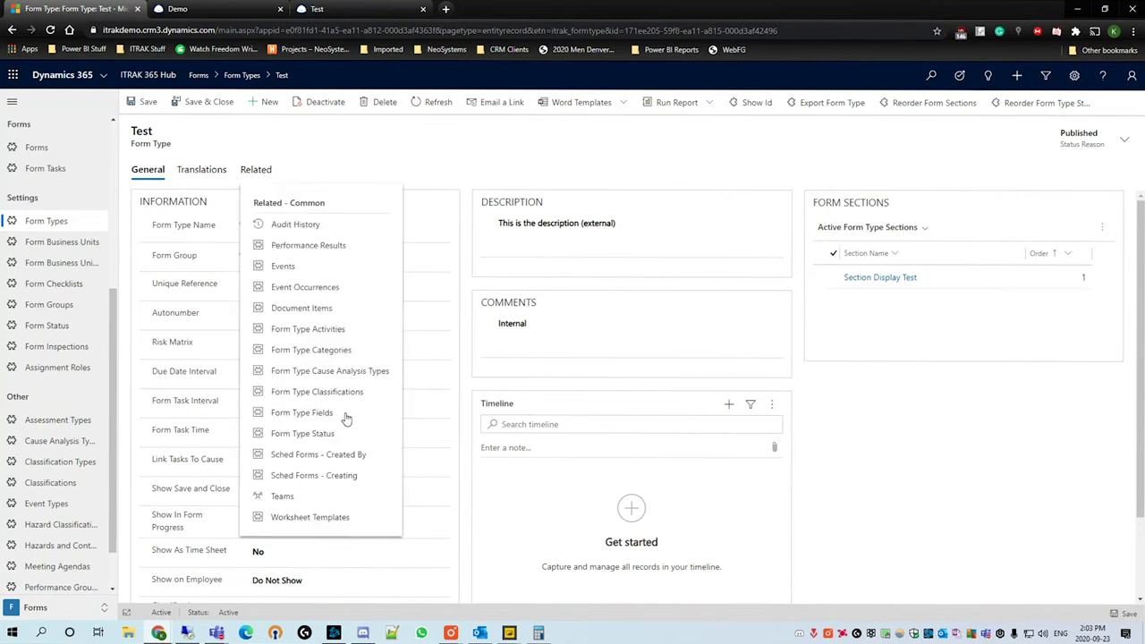
{"action": "left_click", "coordinate": [958, 445]}
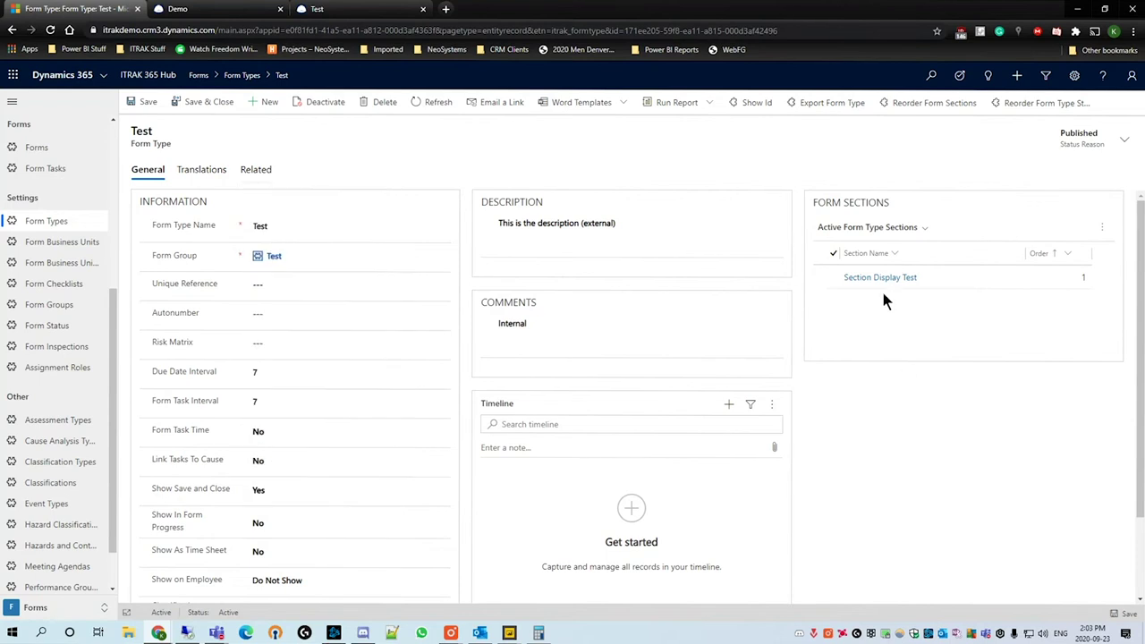
Step: Create a new form type section named 'Basic Controls', leaving the column count empty
{"action": "left_click", "coordinate": [1106, 232]}
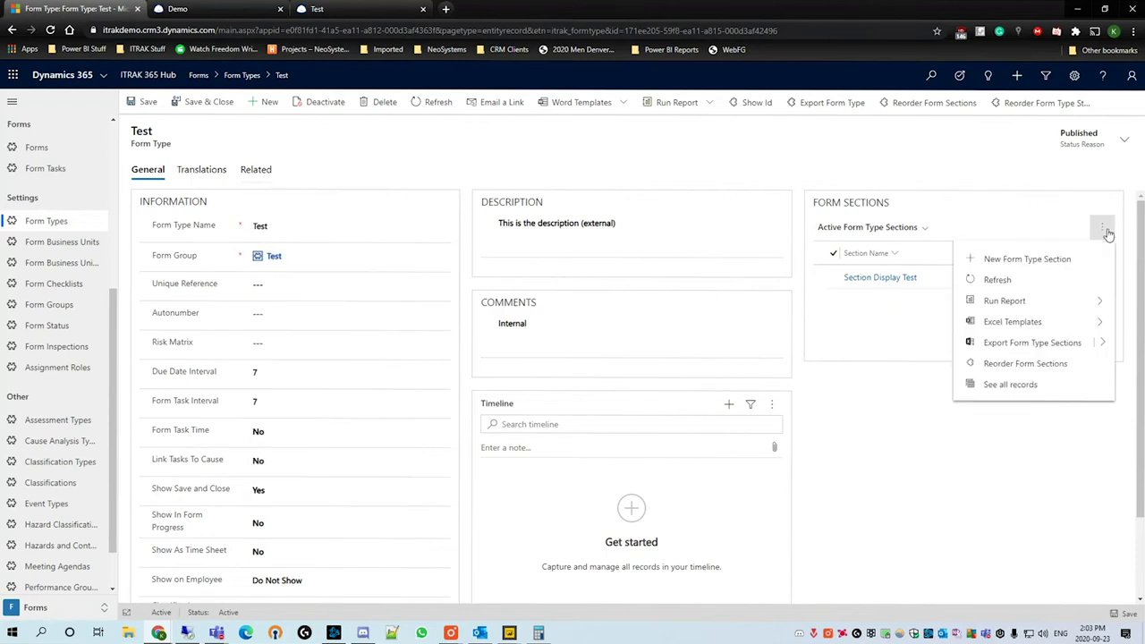
{"action": "left_click", "coordinate": [1017, 260]}
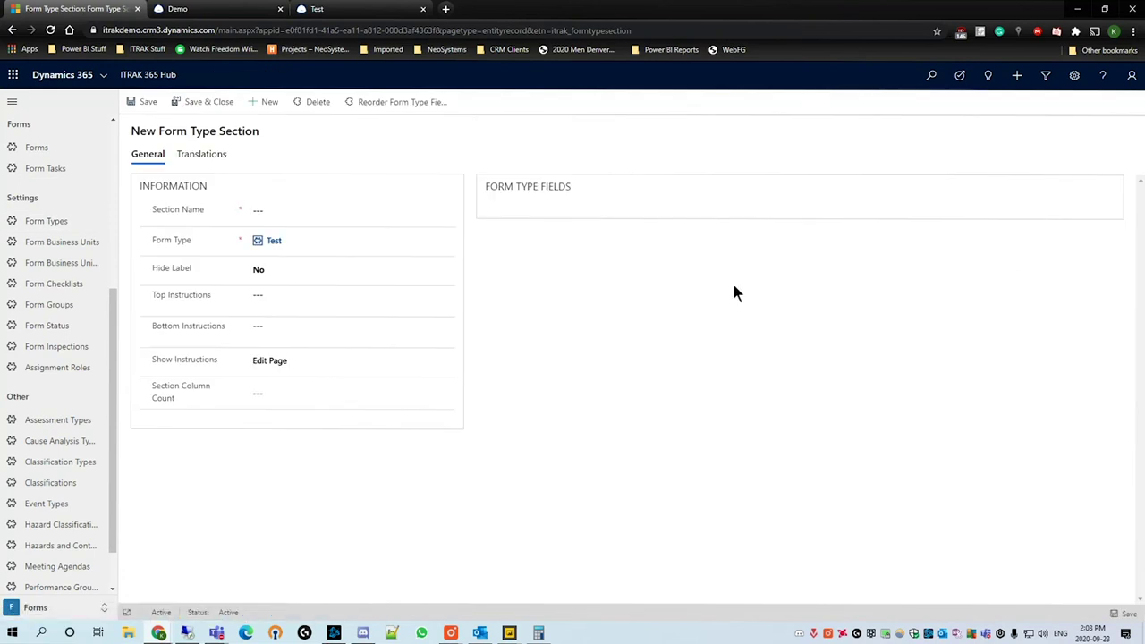
{"action": "left_click", "coordinate": [317, 213]}
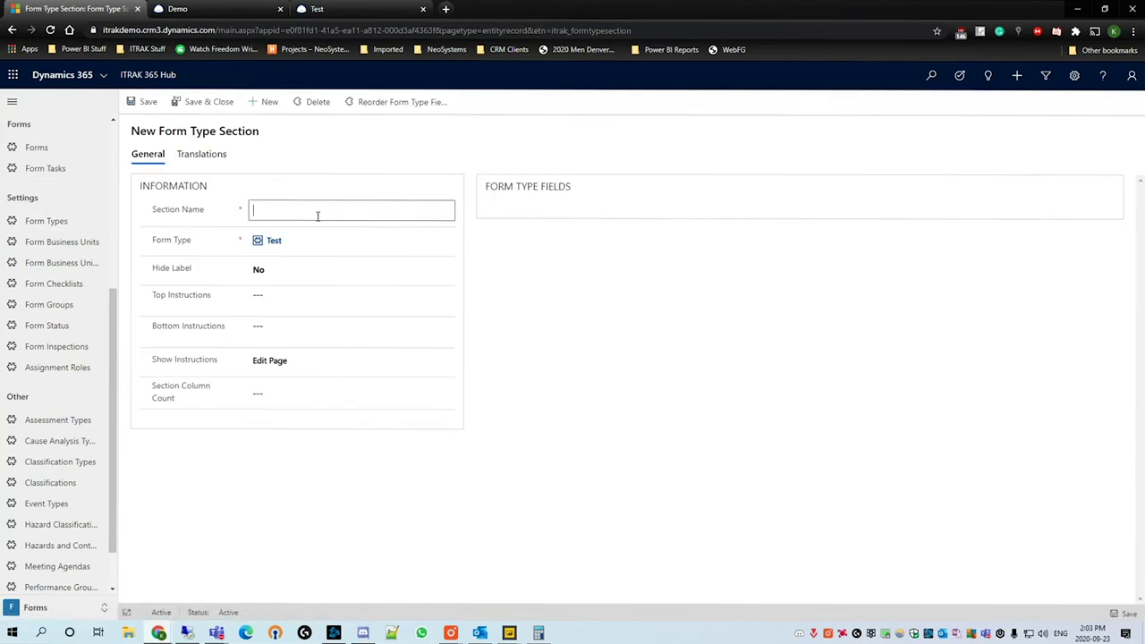
{"action": "type", "text": "Basic Controls"}
{"action": "left_click", "coordinate": [593, 301]}
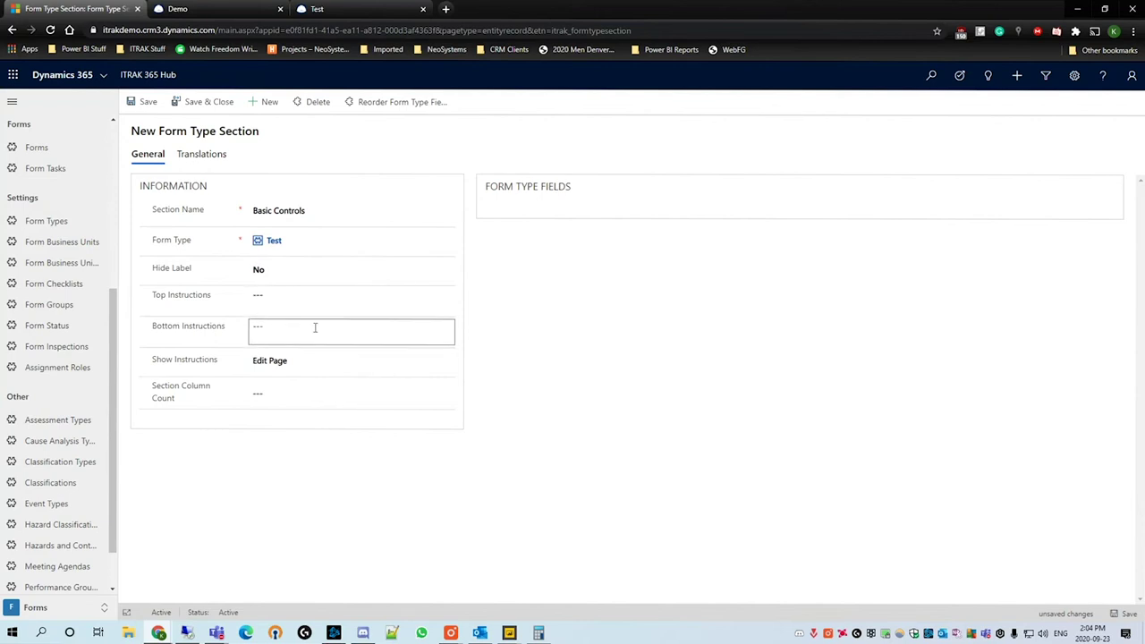
{"action": "left_click", "coordinate": [314, 388]}
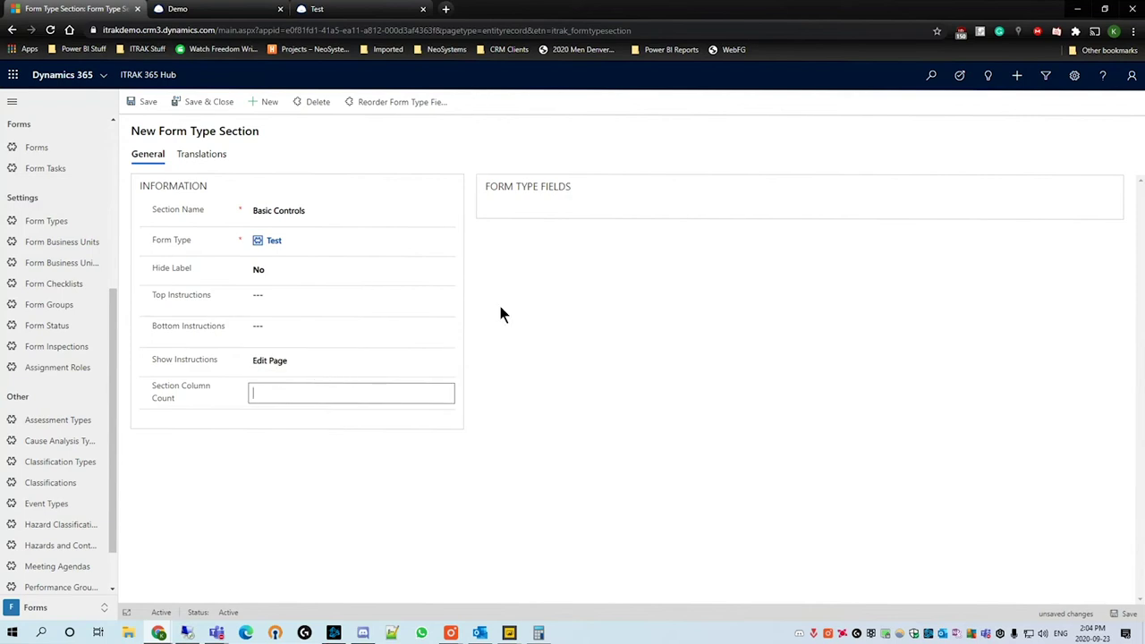
{"action": "left_click", "coordinate": [727, 379]}
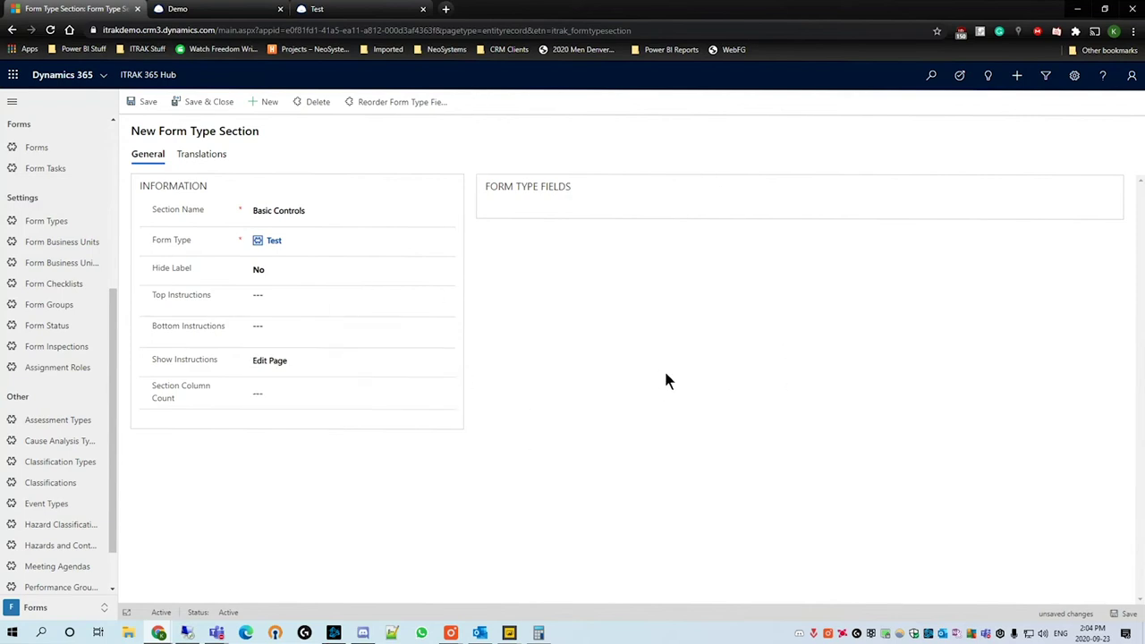
Step: Save the new Basic Controls section record
{"action": "left_click", "coordinate": [136, 102]}
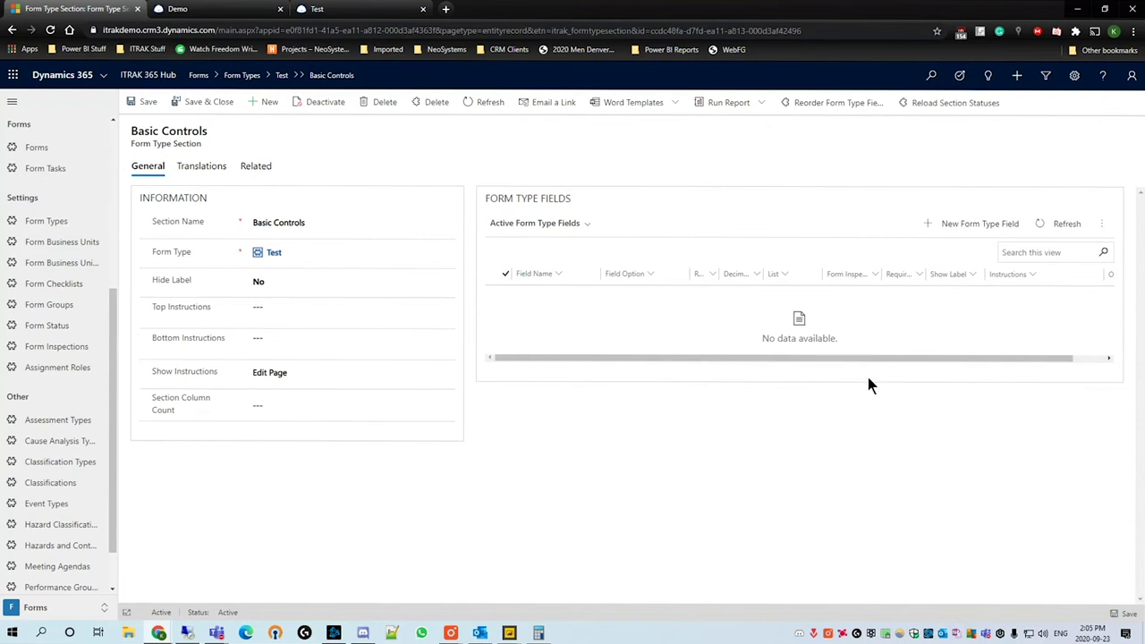
Step: Start a new form type field, open the Test form type in another tab, and link the field to Basic Controls
{"action": "left_click", "coordinate": [935, 235]}
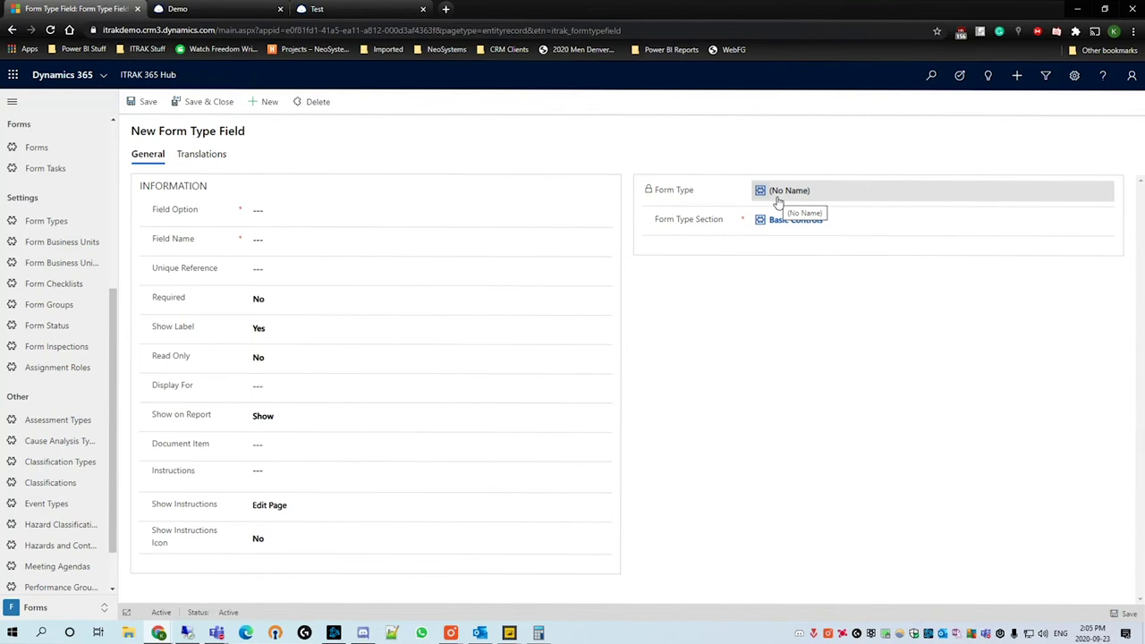
{"action": "left_click", "coordinate": [778, 200], "text": "ctrl"}
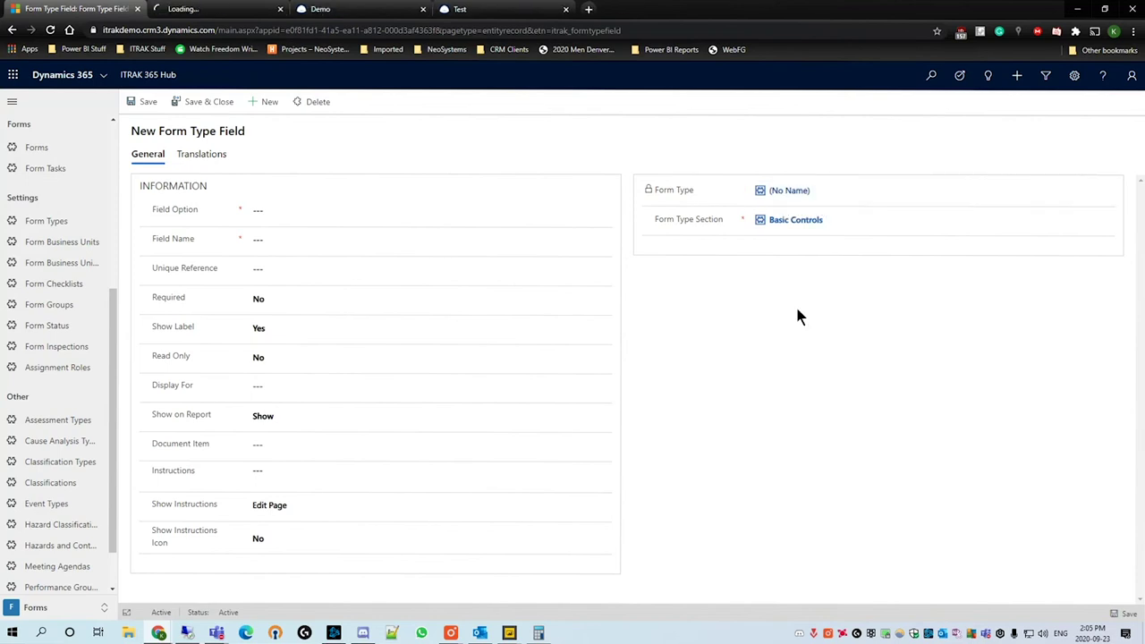
{"action": "left_click", "coordinate": [208, 13]}
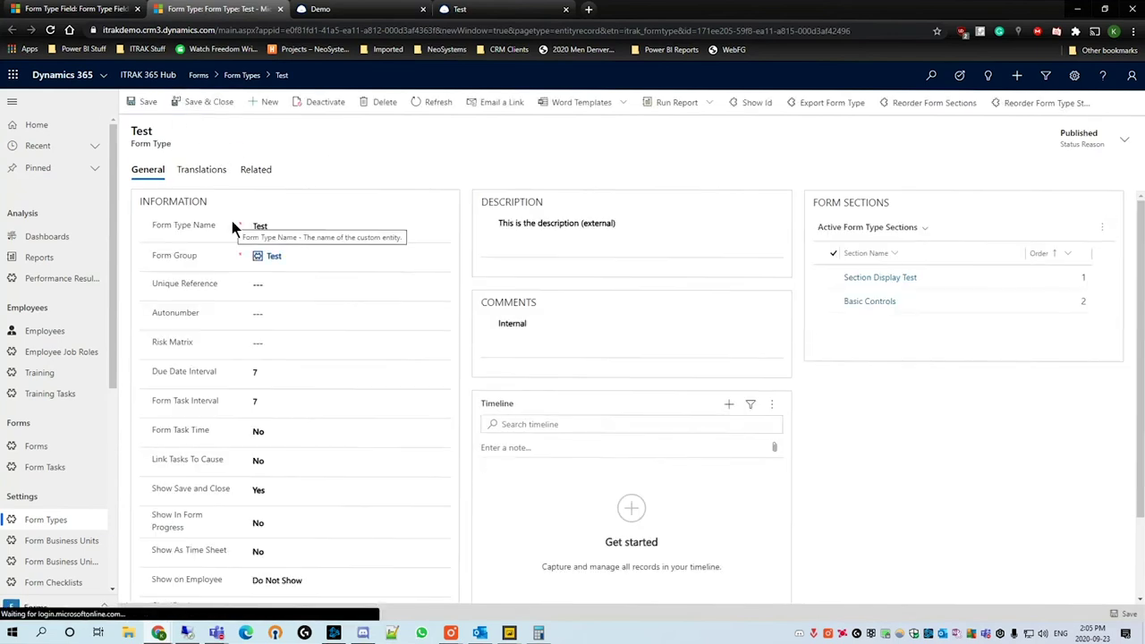
{"action": "left_click", "coordinate": [104, 13]}
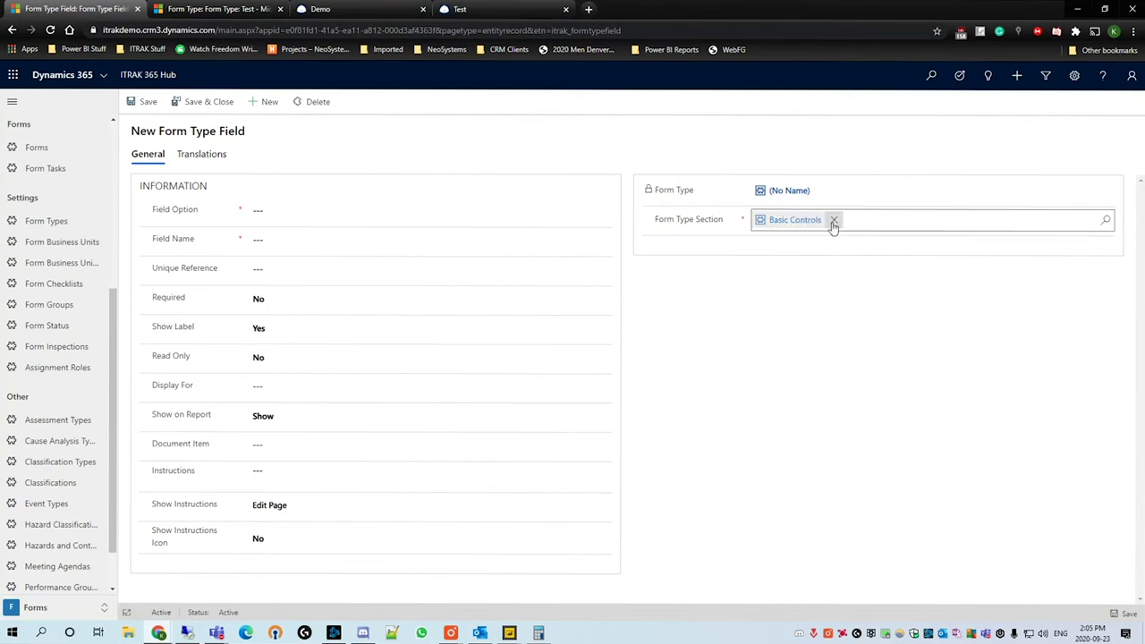
{"action": "left_click", "coordinate": [833, 224]}
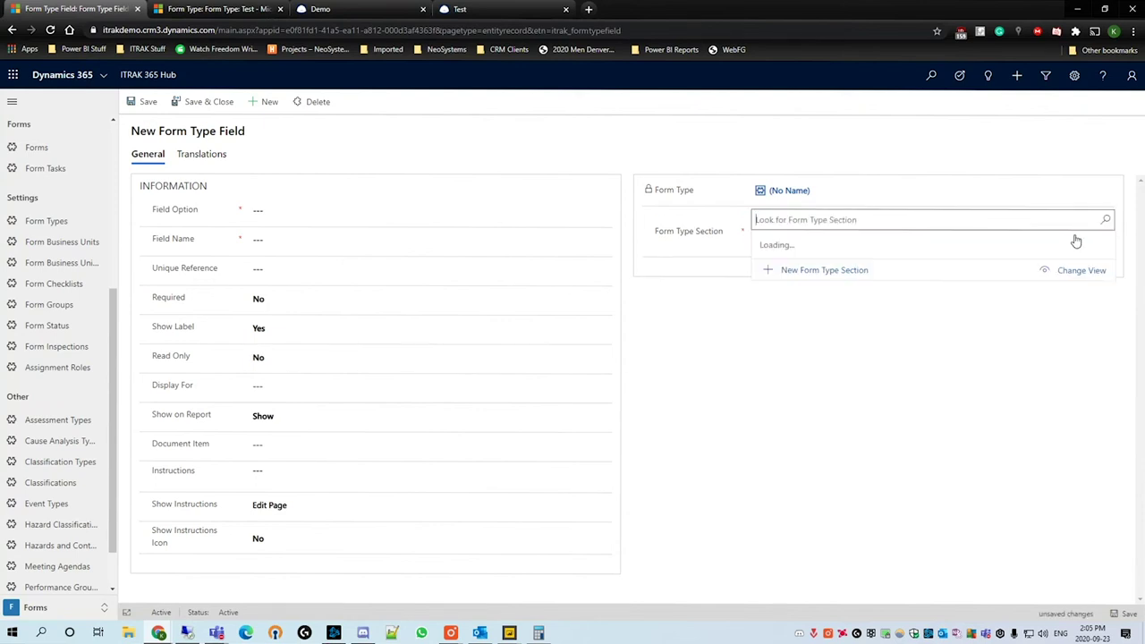
{"action": "left_click", "coordinate": [879, 300]}
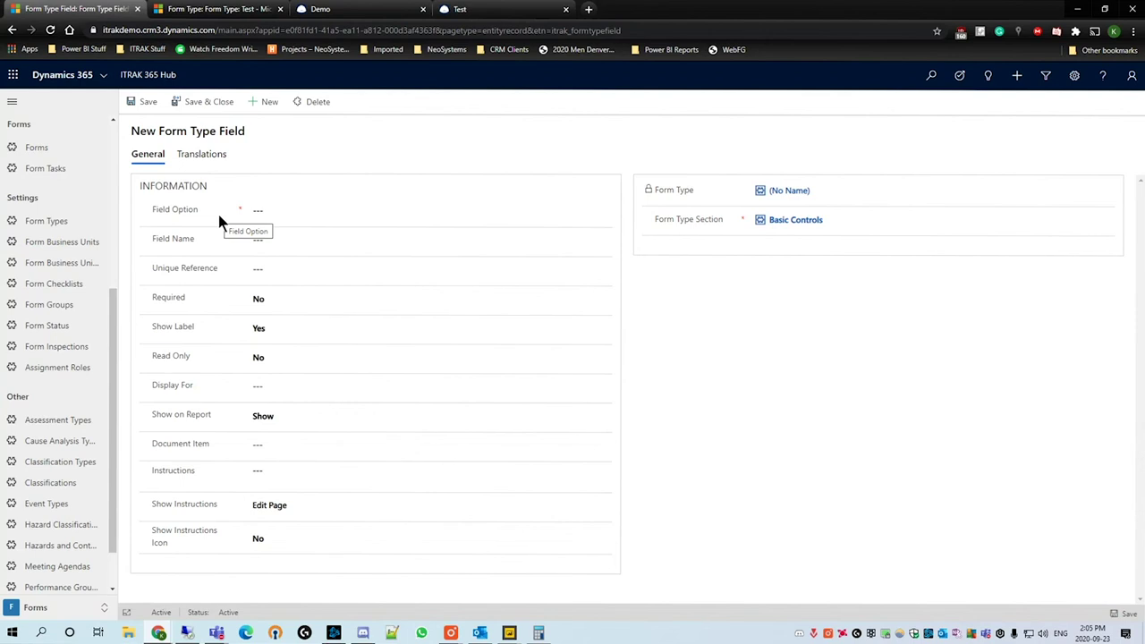
Step: Choose Account 1 as the new field's Field Option, auto-filling its Field Name
{"action": "left_click", "coordinate": [309, 215]}
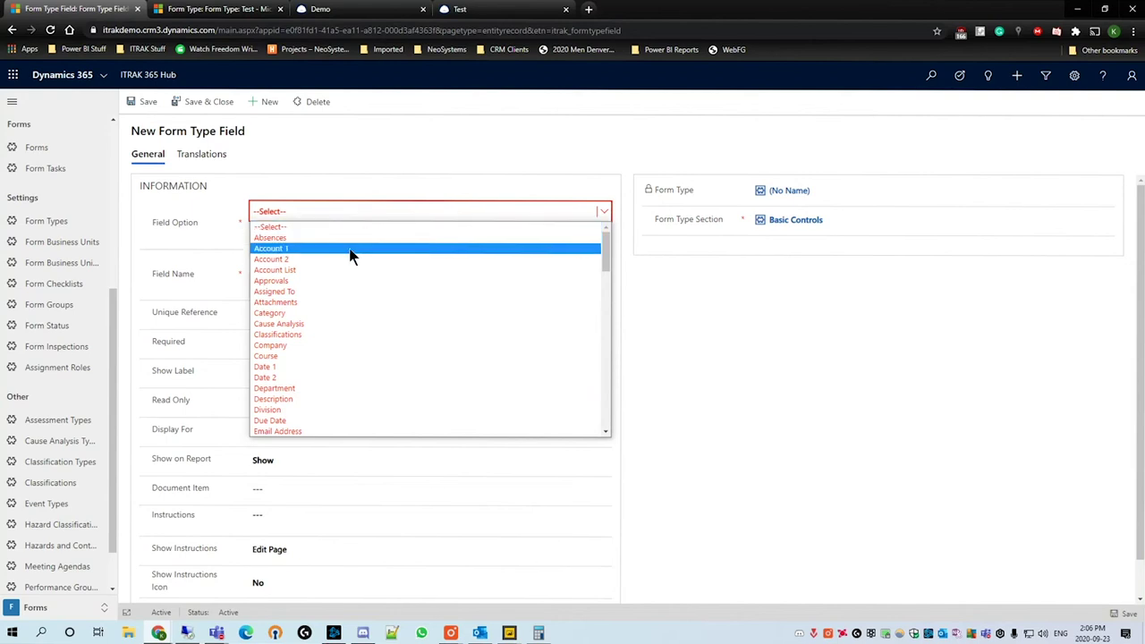
{"action": "scroll", "coordinate": [352, 258], "scroll_direction": "down", "scroll_amount": 8}
{"action": "scroll", "coordinate": [353, 256], "scroll_direction": "down", "scroll_amount": 3}
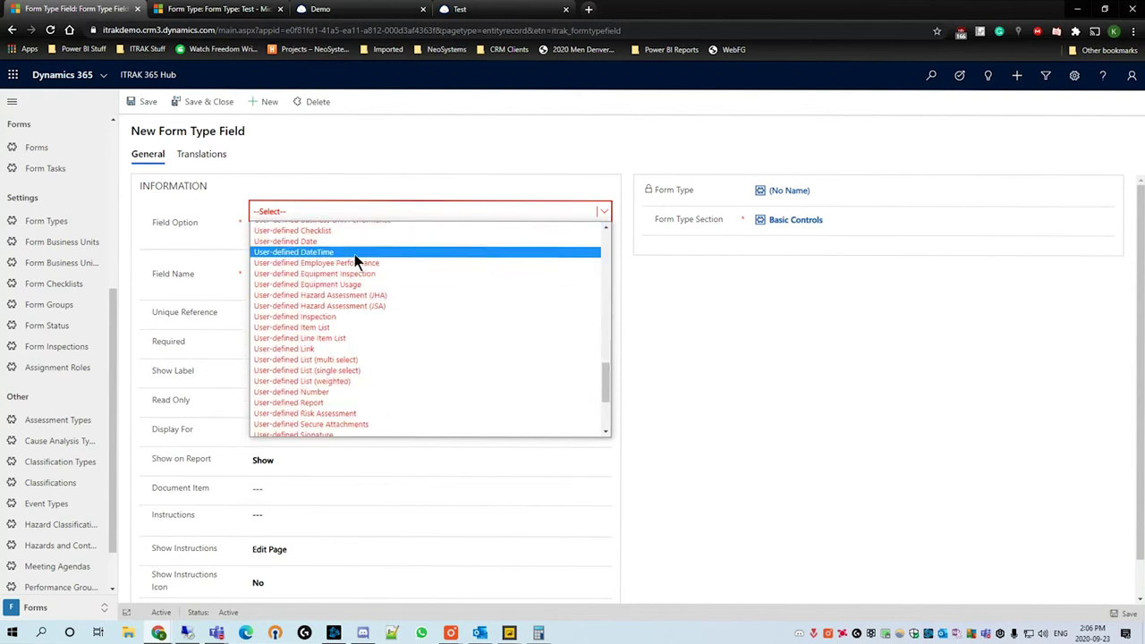
{"action": "scroll", "coordinate": [351, 323], "scroll_direction": "down", "scroll_amount": 3}
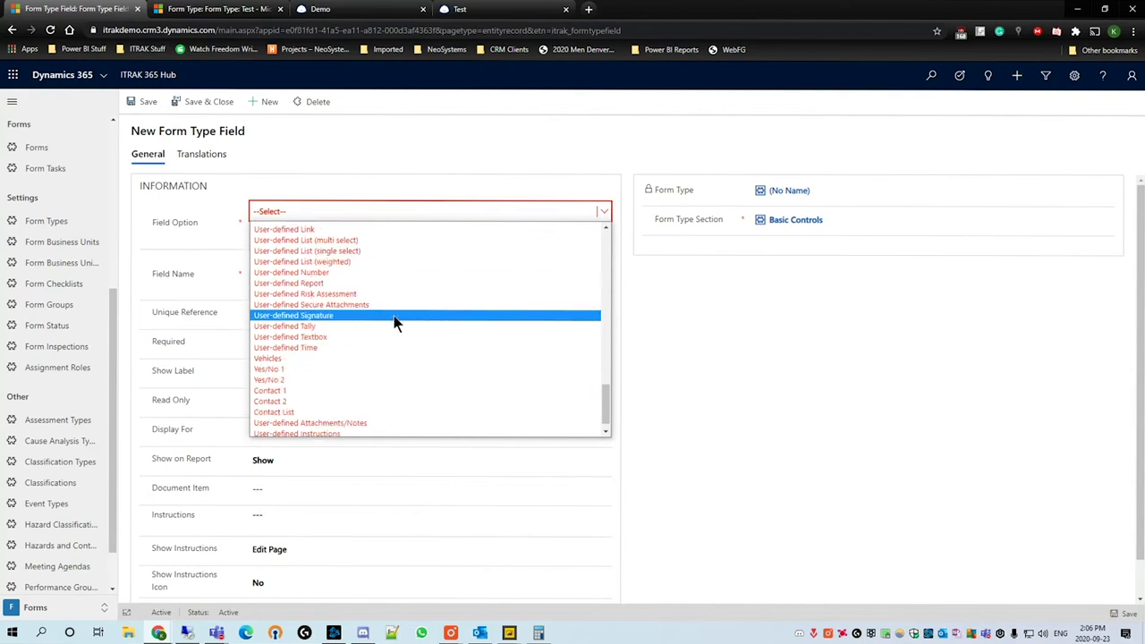
{"action": "scroll", "coordinate": [385, 326], "scroll_direction": "down", "scroll_amount": 1}
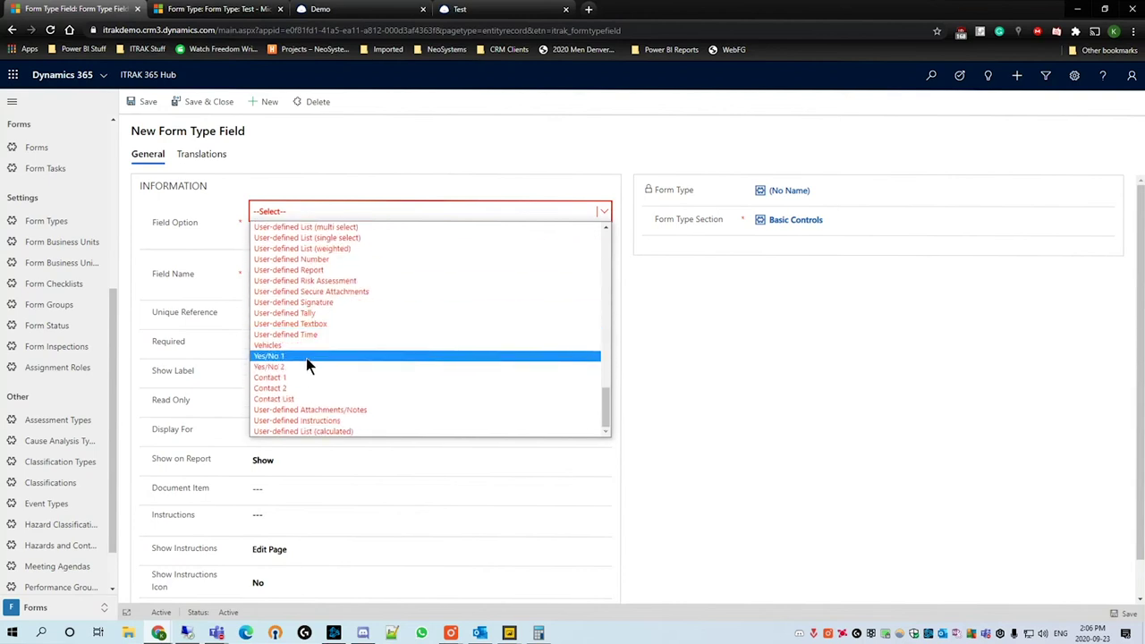
{"action": "scroll", "coordinate": [299, 357], "scroll_direction": "up", "scroll_amount": 20}
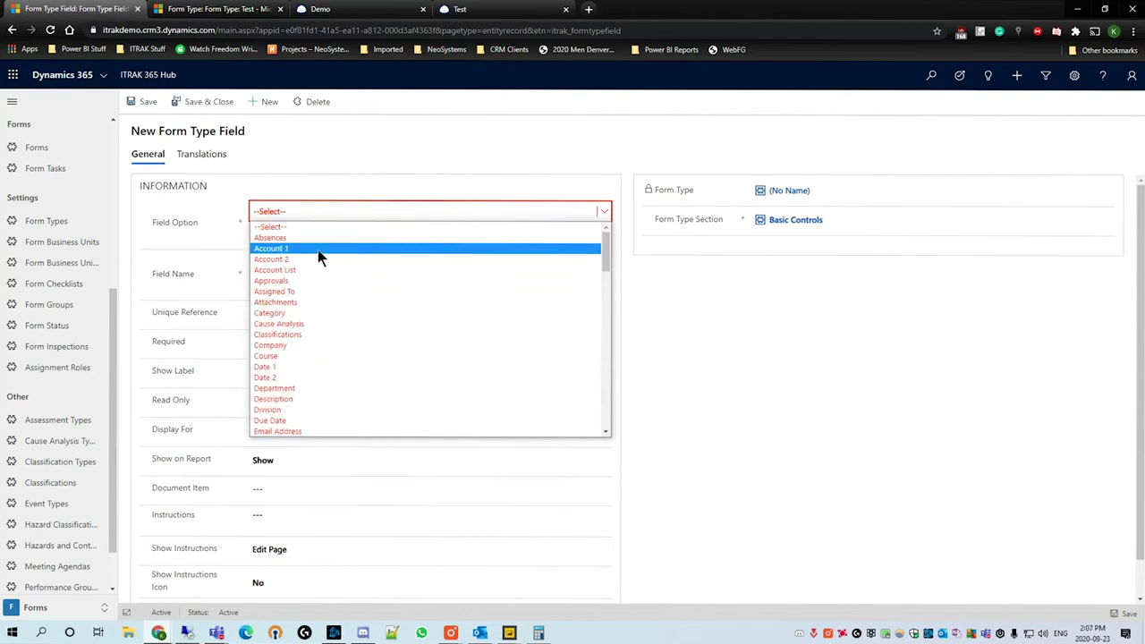
{"action": "left_click", "coordinate": [318, 249]}
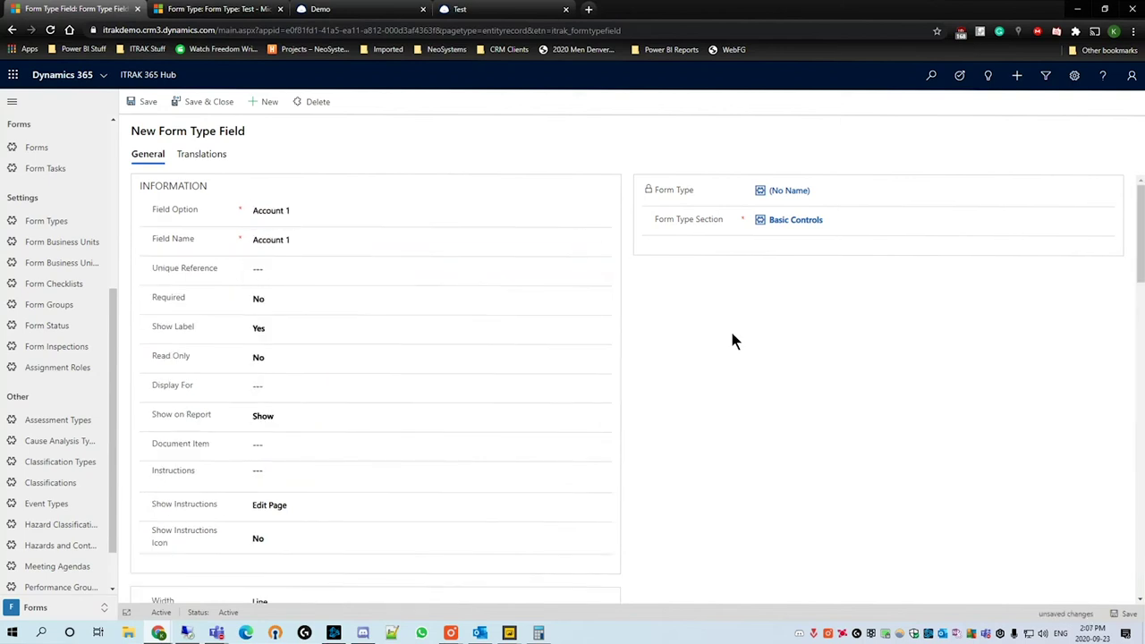
Step: Enter 'Account' as the Account 1 field's Unique Reference
{"action": "scroll", "coordinate": [296, 503], "scroll_direction": "down", "scroll_amount": 5}
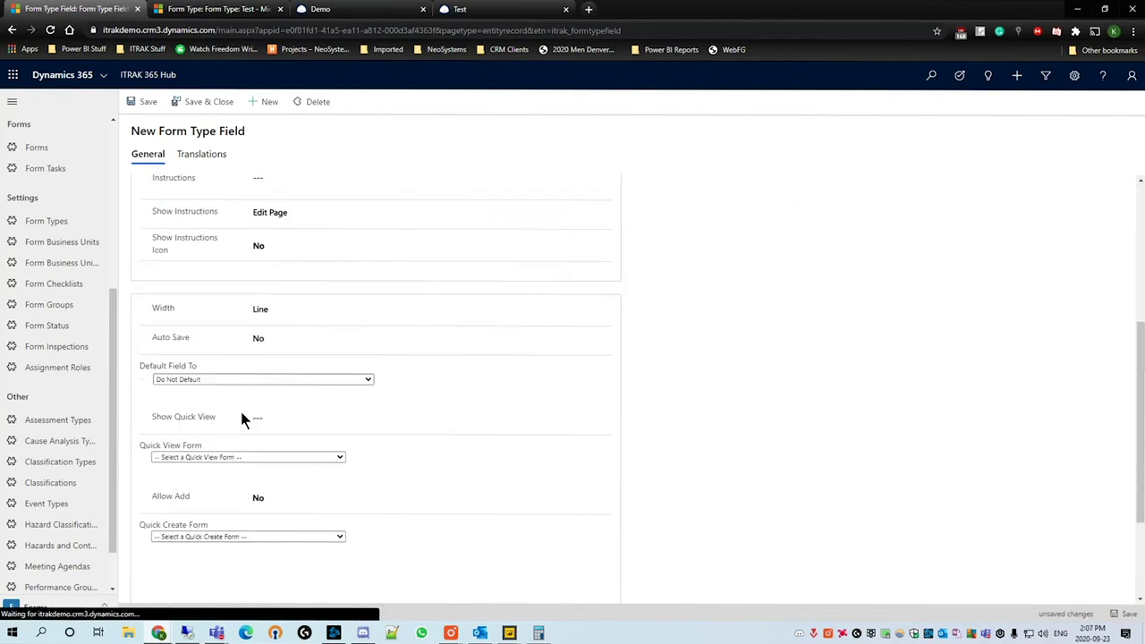
{"action": "scroll", "coordinate": [329, 407], "scroll_direction": "up", "scroll_amount": 5}
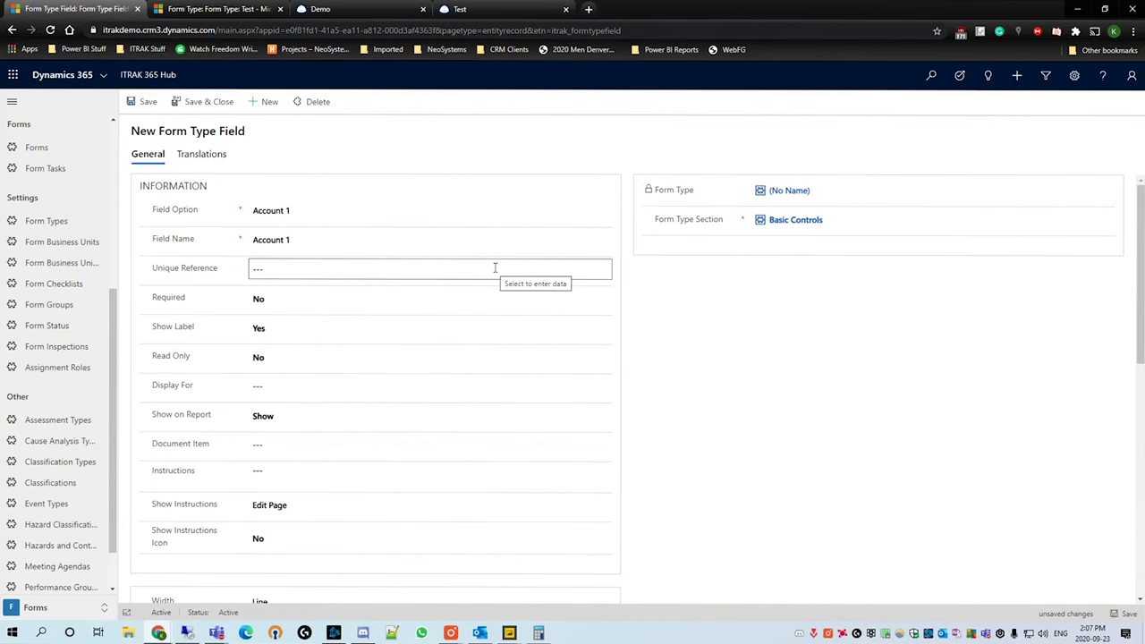
{"action": "left_click", "coordinate": [495, 267]}
{"action": "type", "text": "Account"}
{"action": "left_click", "coordinate": [761, 266]}
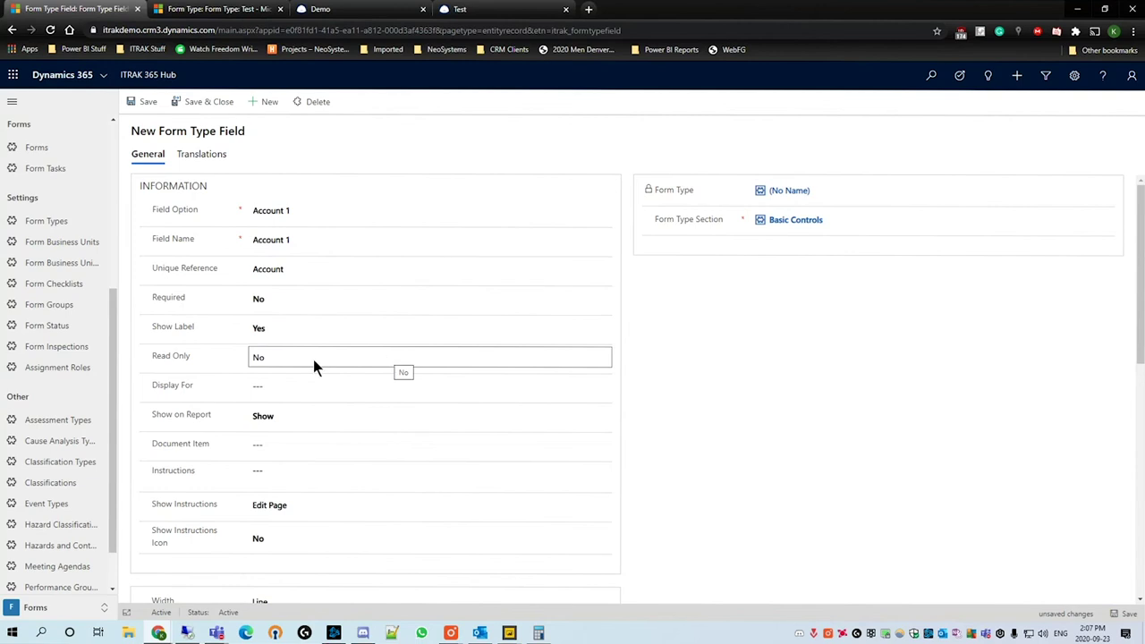
Step: Leave the display-for team unset and keep Show on Report at Show
{"action": "left_click", "coordinate": [334, 385]}
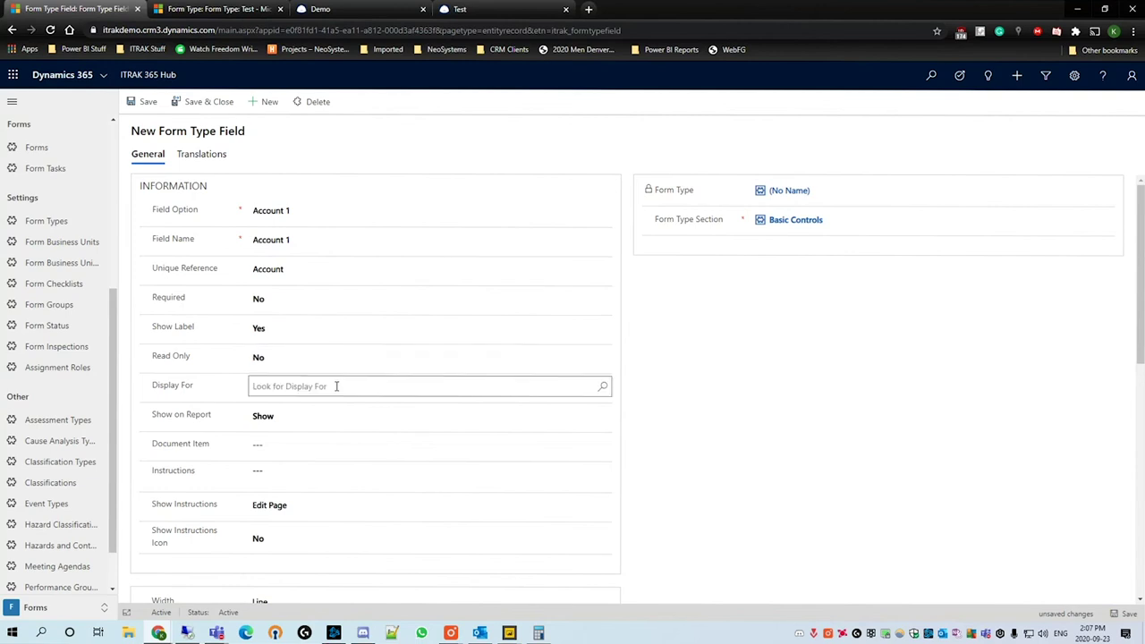
{"action": "left_click", "coordinate": [607, 392]}
{"action": "left_click", "coordinate": [742, 400]}
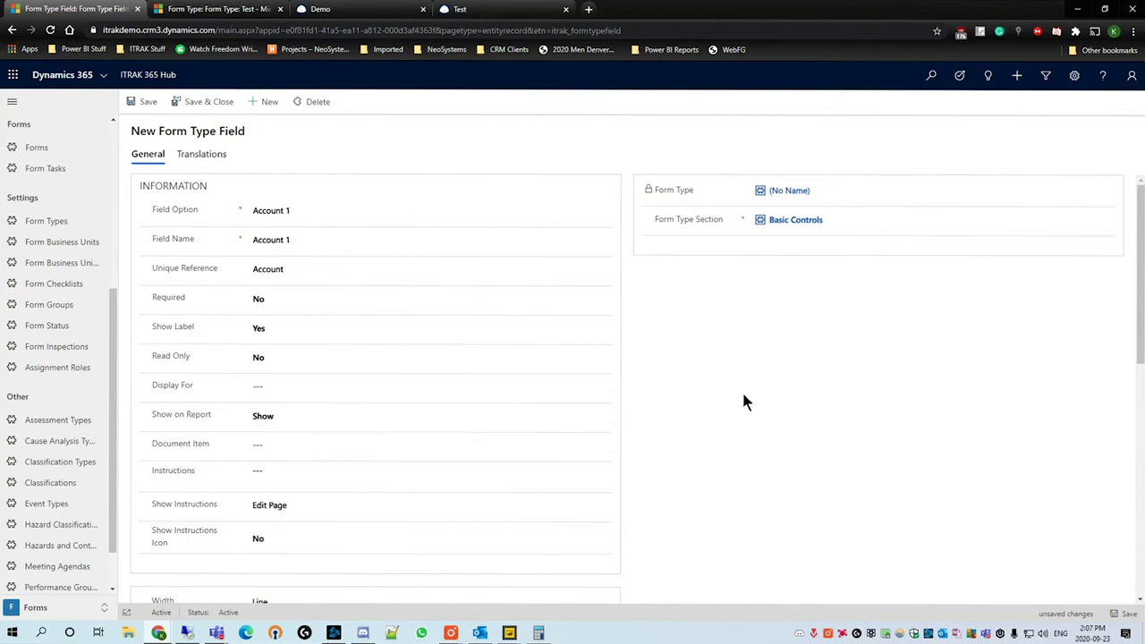
{"action": "left_click", "coordinate": [313, 413]}
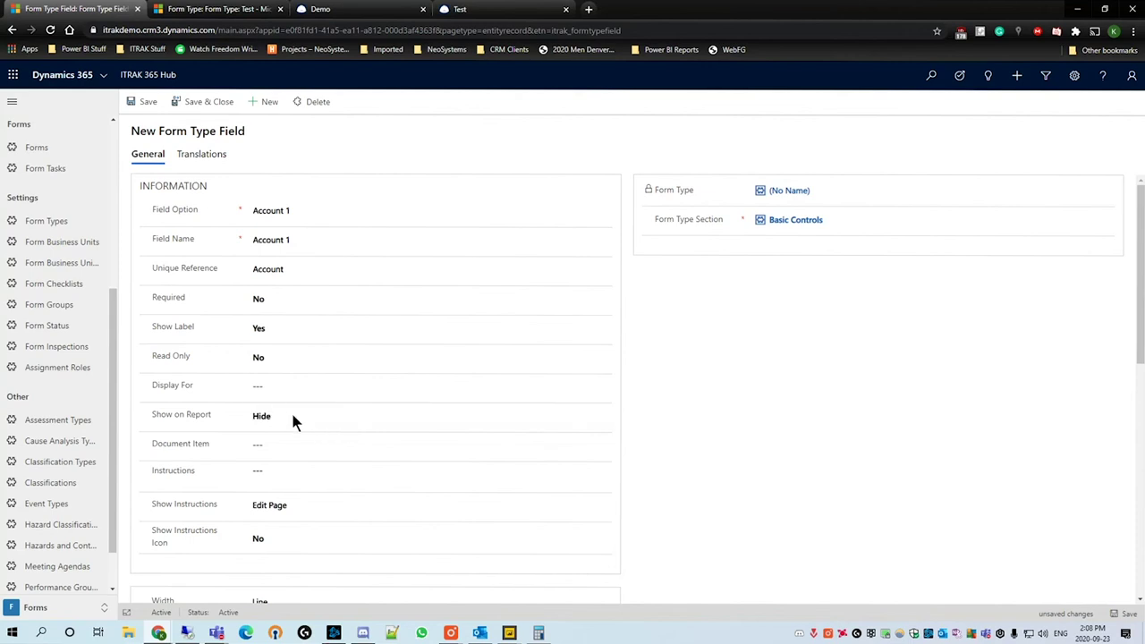
{"action": "left_click", "coordinate": [291, 416]}
Step: Leave Document Item blank and move into the Instructions field
{"action": "left_click", "coordinate": [452, 447]}
{"action": "left_click", "coordinate": [606, 446]}
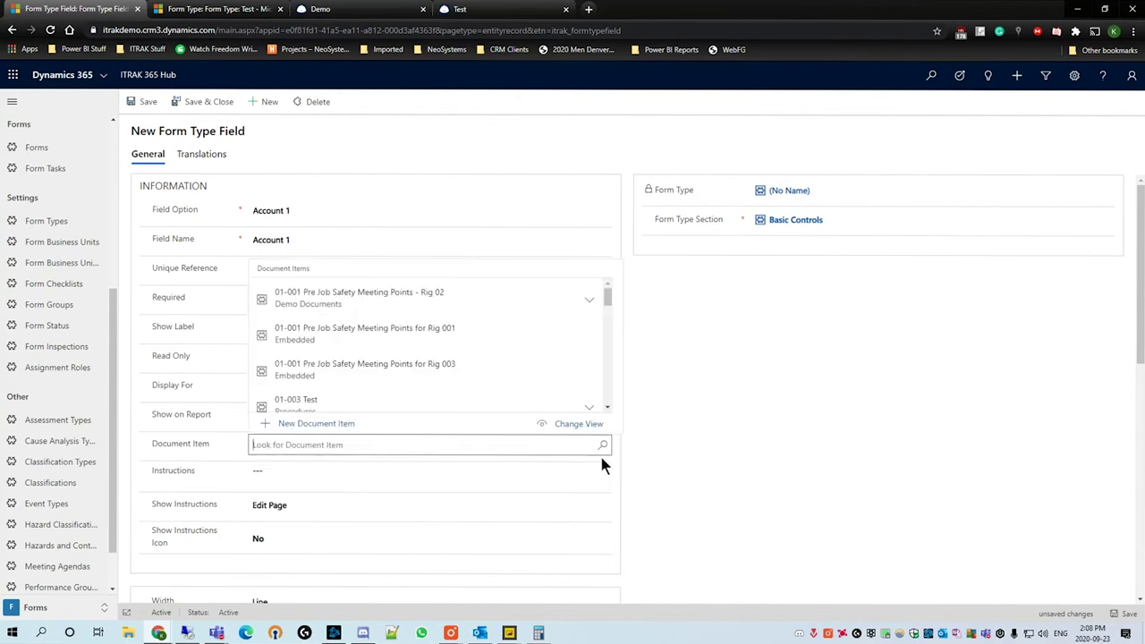
{"action": "left_click", "coordinate": [726, 450]}
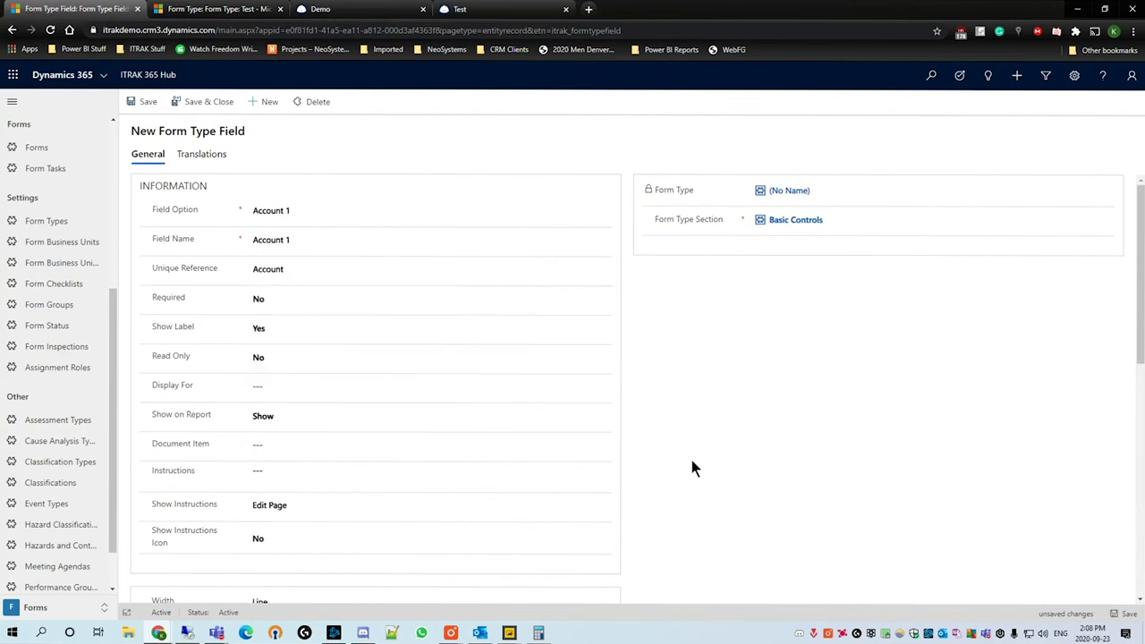
{"action": "scroll", "coordinate": [692, 470], "scroll_direction": "down", "scroll_amount": 2}
{"action": "left_click", "coordinate": [301, 414]}
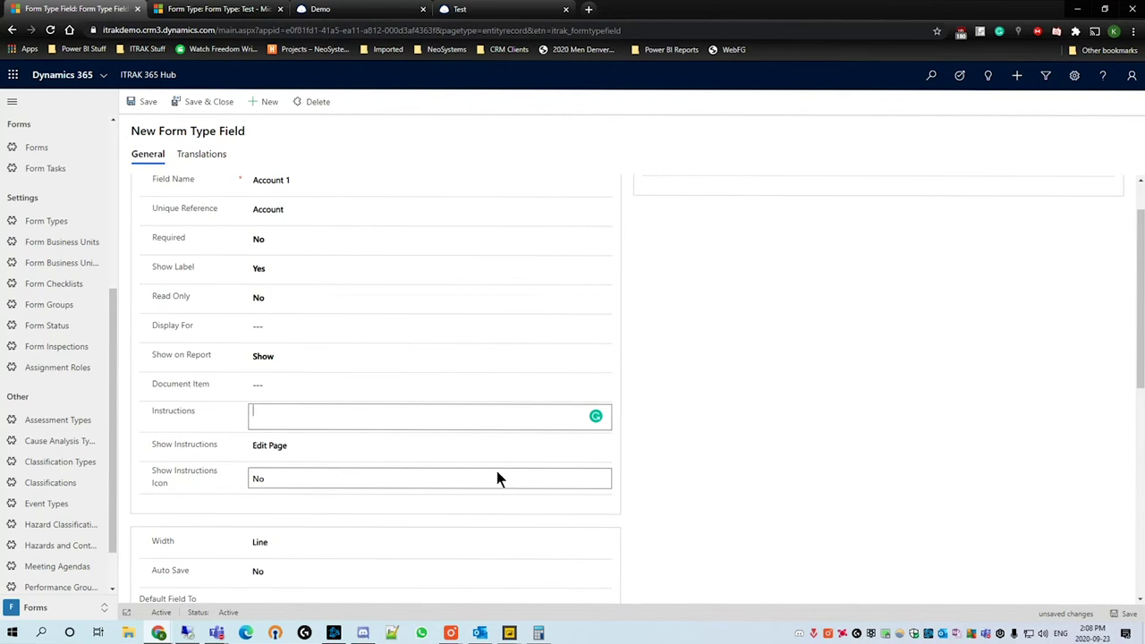
Step: Enter 'The Main Contractor' as the Account 1 field's instructions
{"action": "type", "text": "Account"}
{"action": "type", "text": " that is the"}
{"action": "type", "text": " field"}
{"action": "key", "text": "ctrl+a"}
{"action": "key", "text": "BackSpace"}
{"action": "type", "text": "Tha"}
{"action": "key", "text": "BackSpace"}
{"action": "type", "text": "e Main Contractor"}
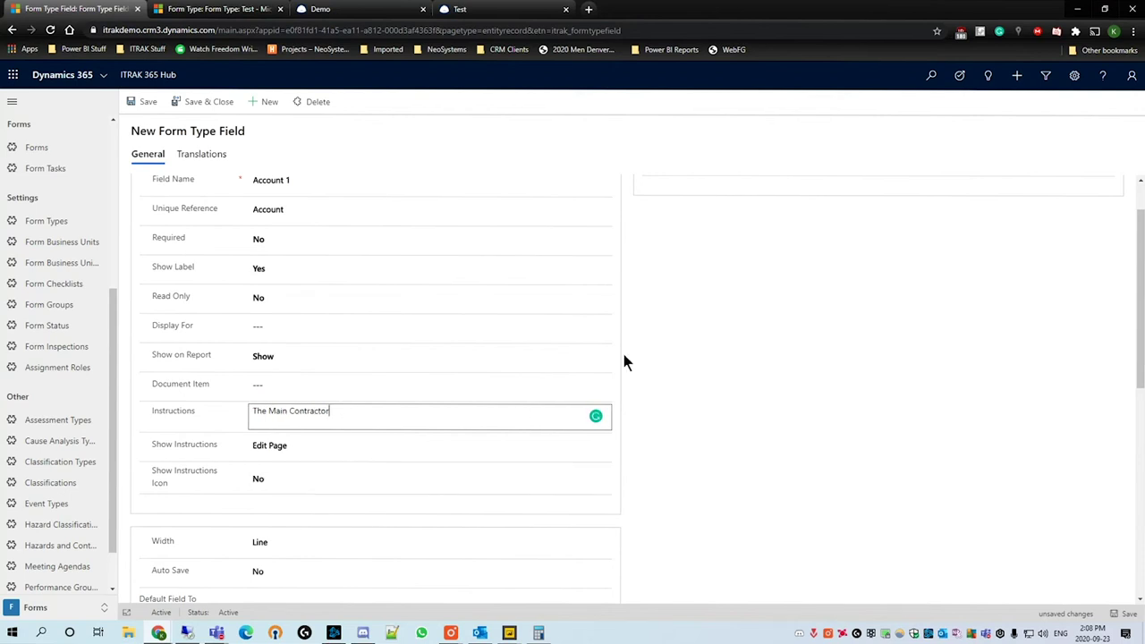
{"action": "scroll", "coordinate": [414, 367], "scroll_direction": "up", "scroll_amount": 1}
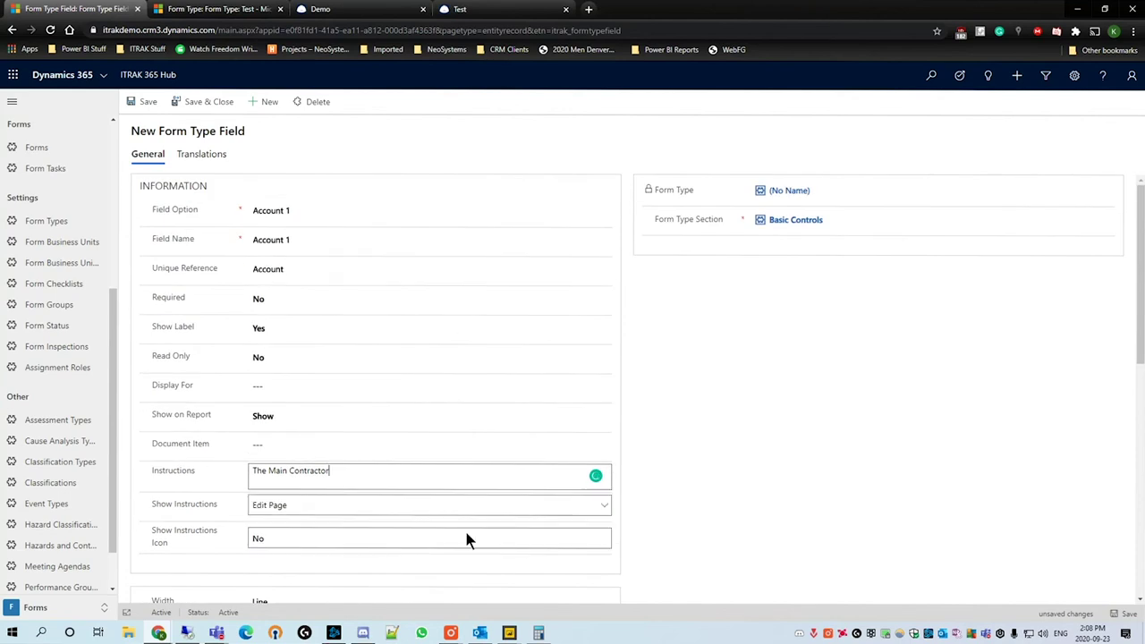
{"action": "scroll", "coordinate": [537, 456], "scroll_direction": "down", "scroll_amount": 1}
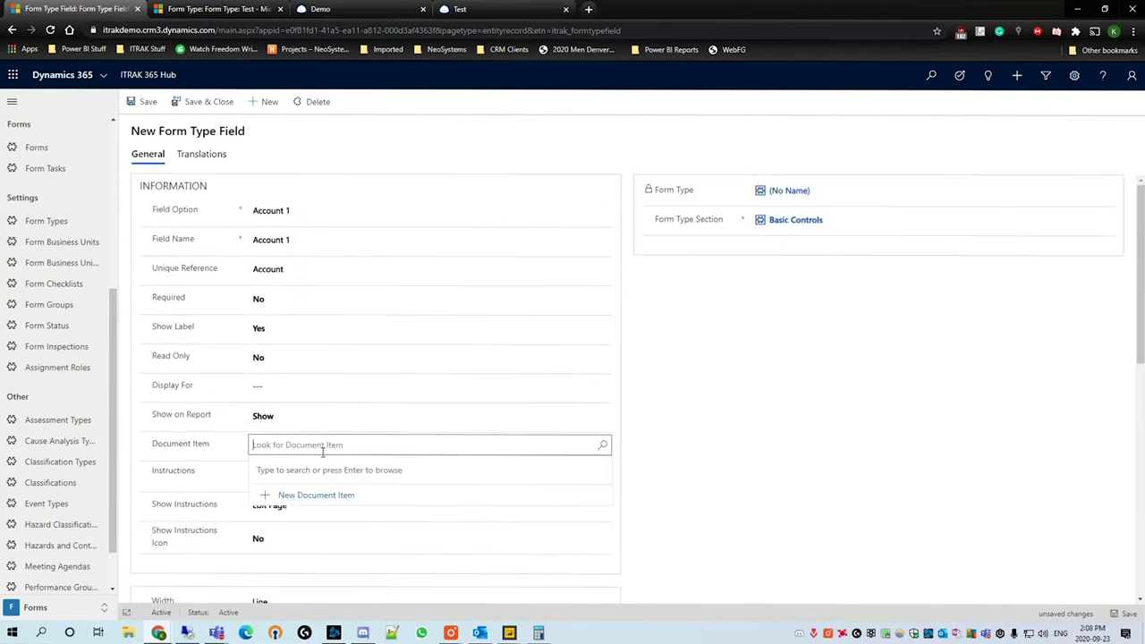
Step: Keep Show Instructions at Edit Page, set Show Instructions Icon to Yes, and save the field
{"action": "left_click", "coordinate": [487, 507]}
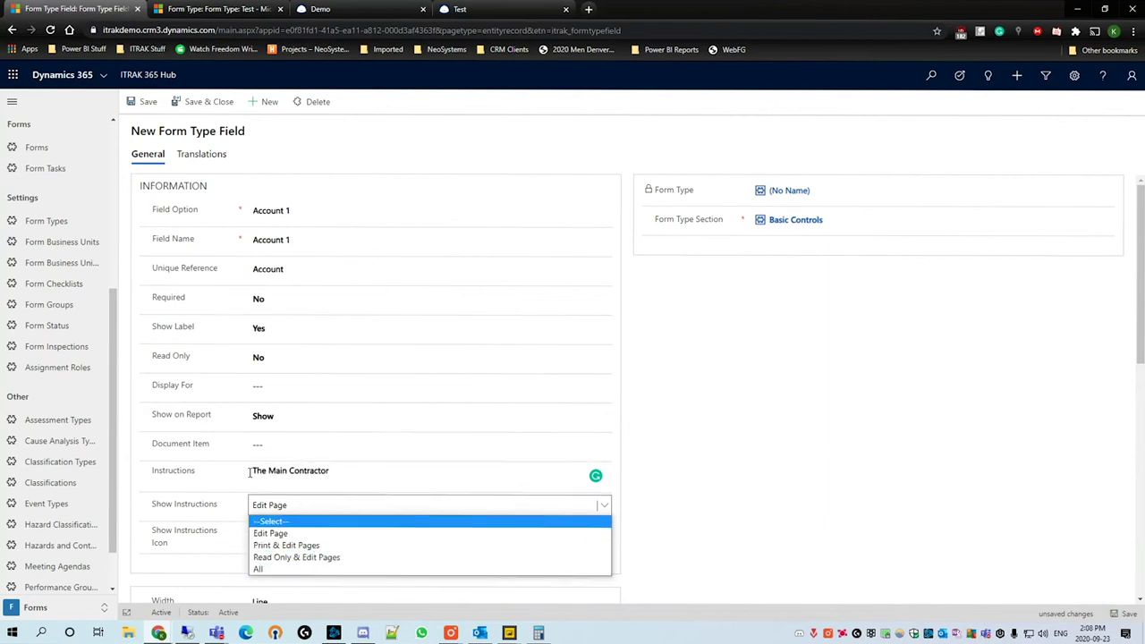
{"action": "left_click", "coordinate": [703, 458]}
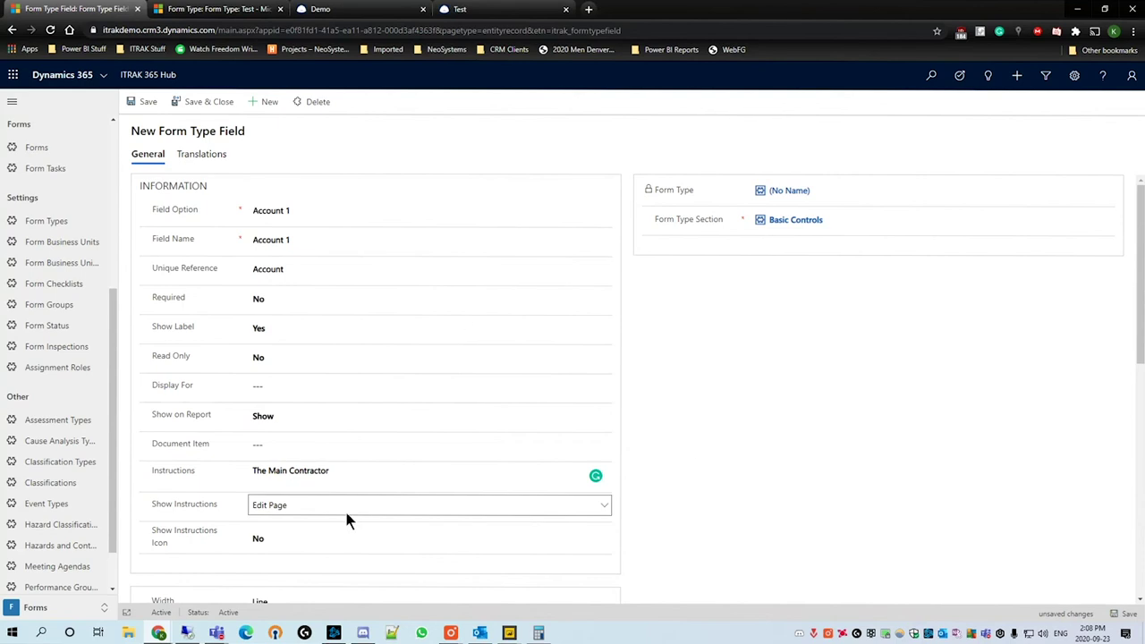
{"action": "scroll", "coordinate": [328, 488], "scroll_direction": "down", "scroll_amount": 1}
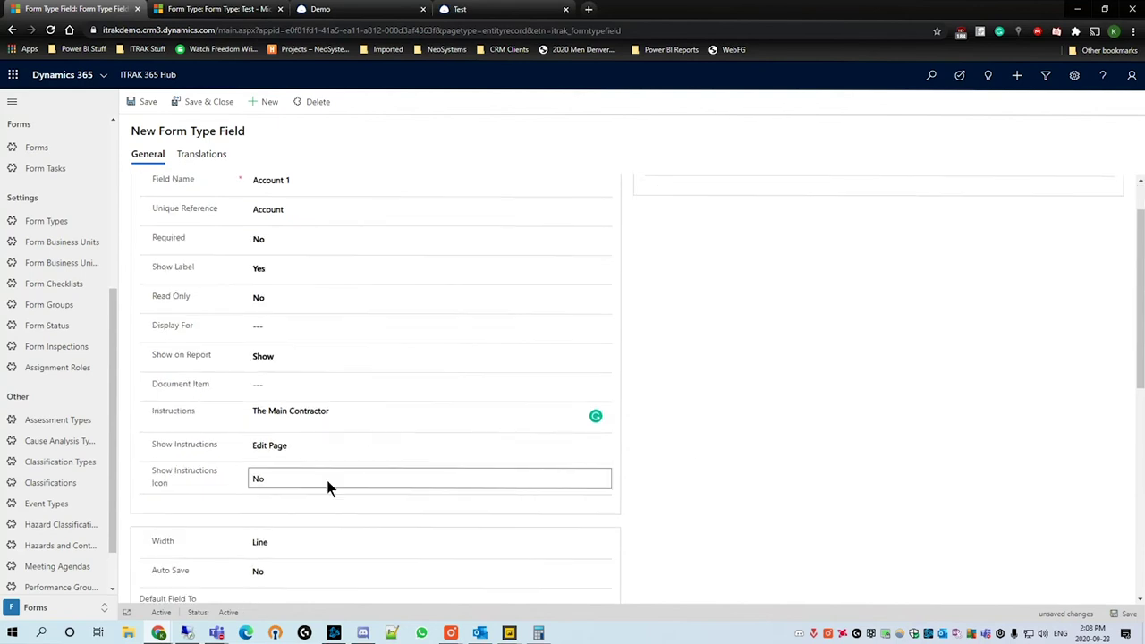
{"action": "left_click", "coordinate": [277, 482]}
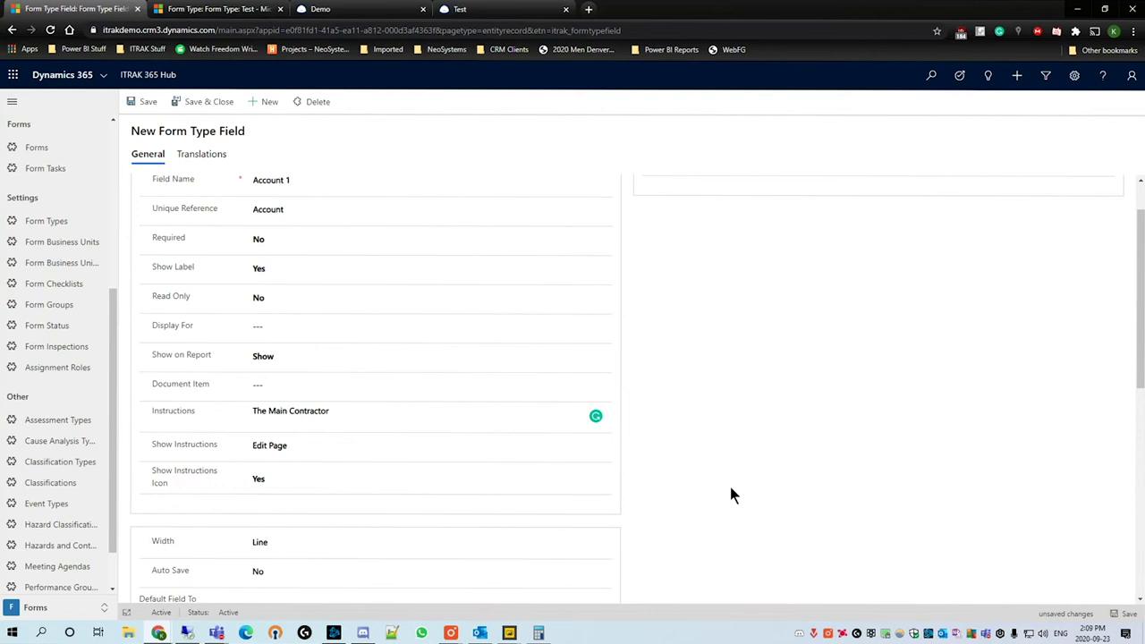
{"action": "scroll", "coordinate": [742, 474], "scroll_direction": "down", "scroll_amount": 2}
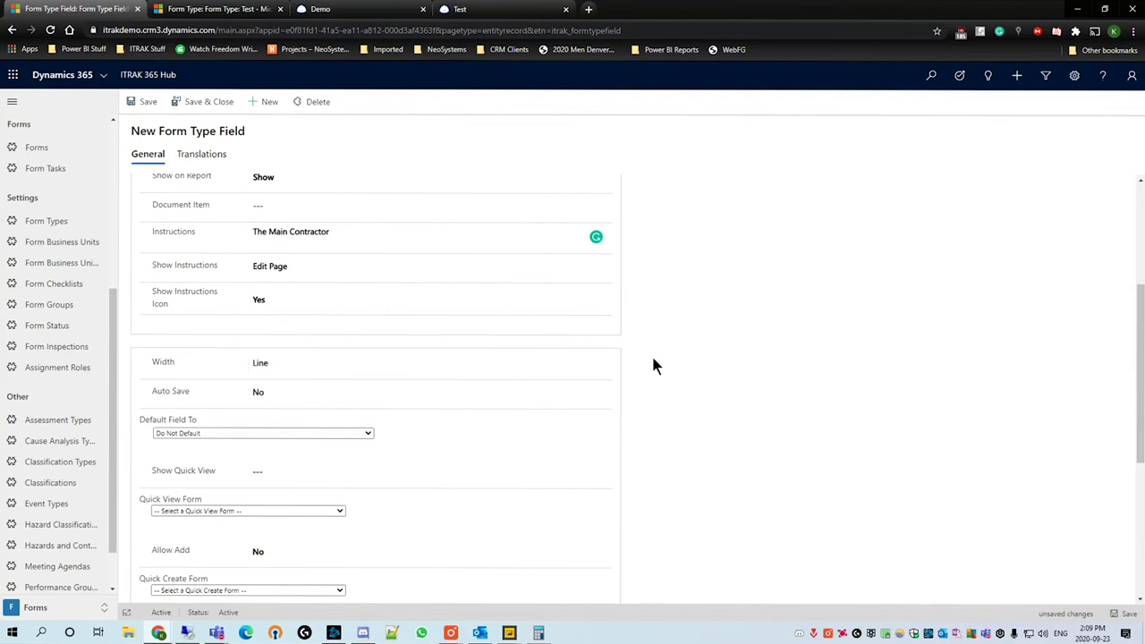
{"action": "left_click", "coordinate": [147, 101]}
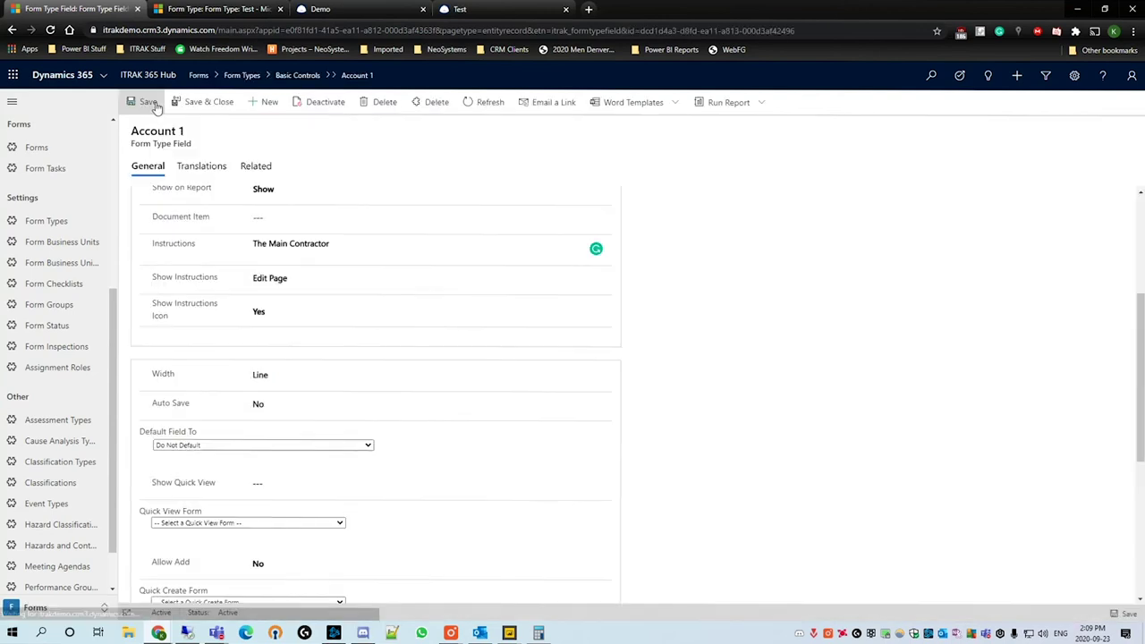
Step: Reload the ITRAK Test form and check Account 1's 'The Main Contractor' help text under Basic Controls
{"action": "left_click", "coordinate": [475, 9]}
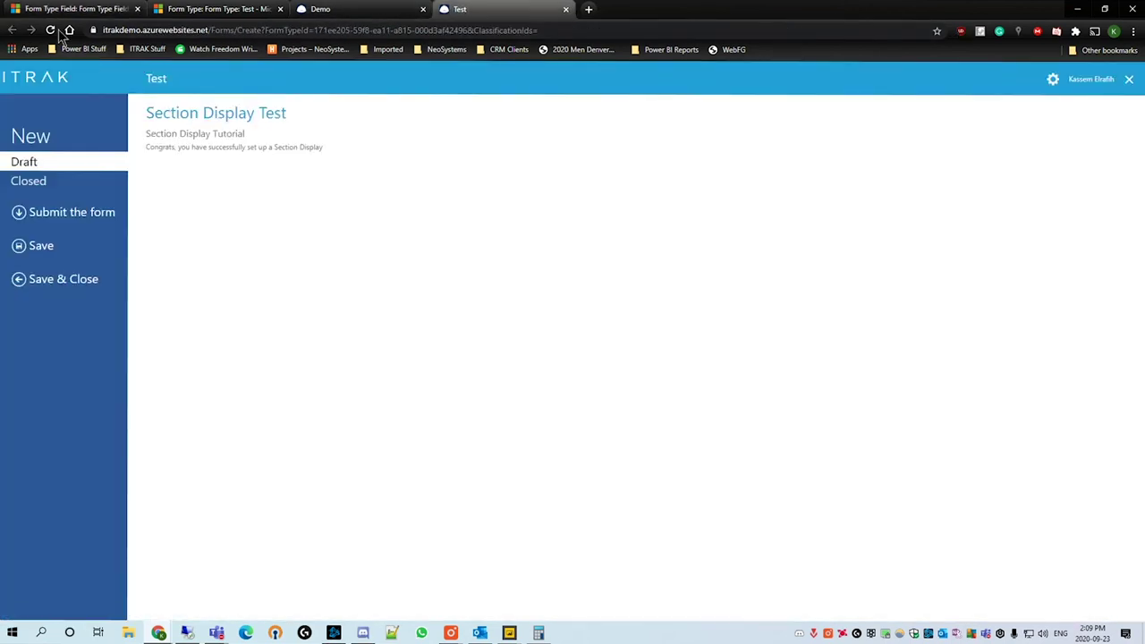
{"action": "left_click", "coordinate": [52, 31]}
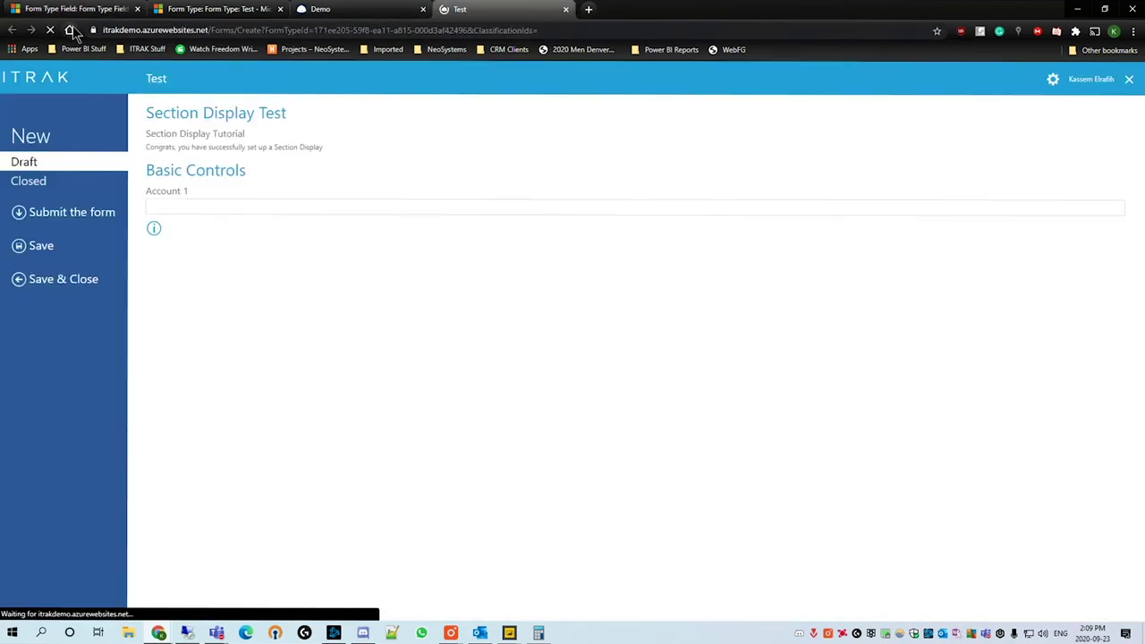
{"action": "left_click", "coordinate": [153, 230]}
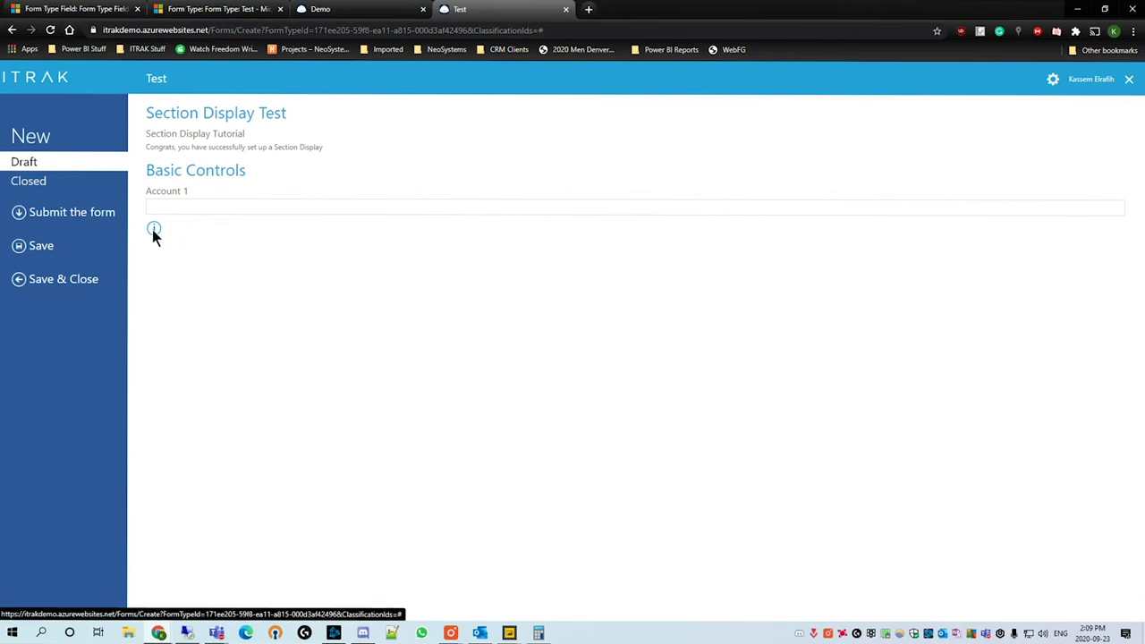
{"action": "left_click", "coordinate": [153, 230]}
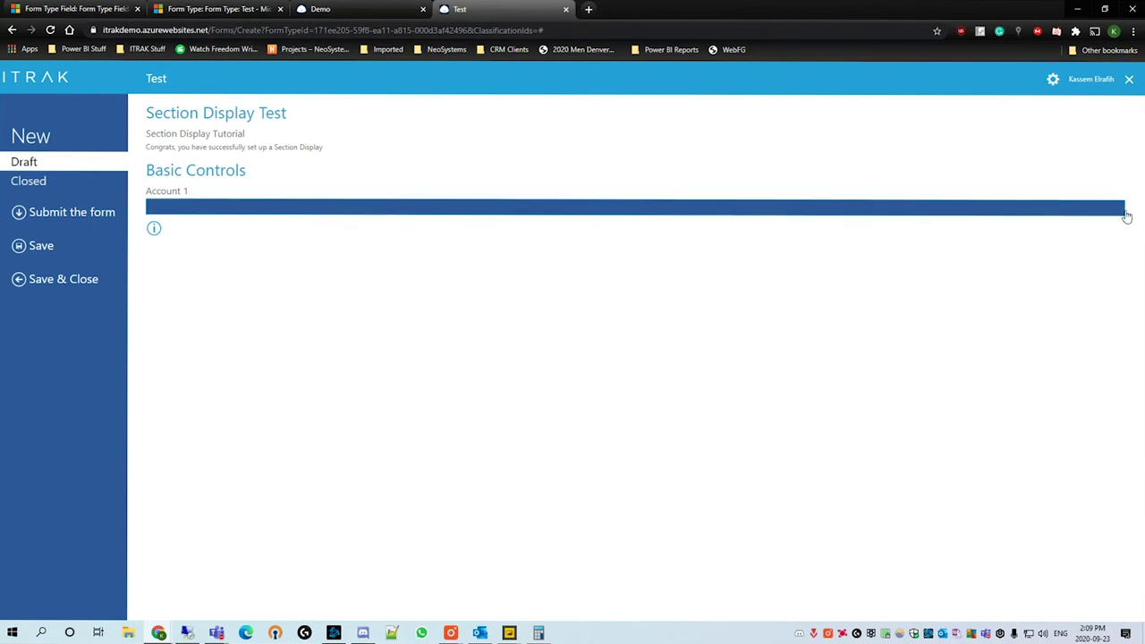
{"action": "left_click", "coordinate": [71, 8]}
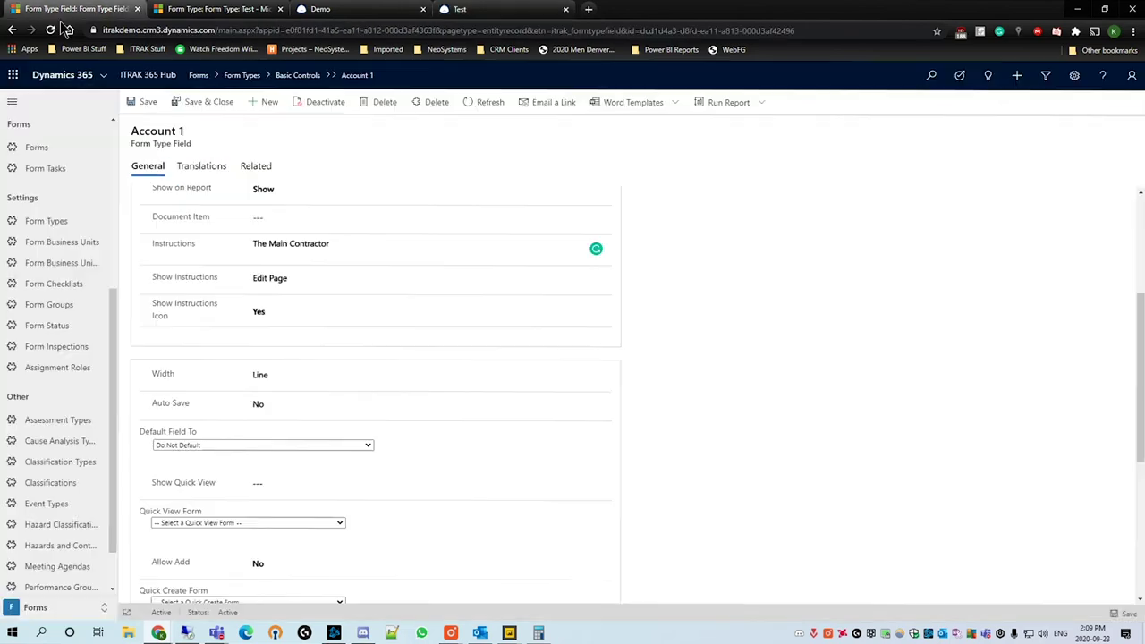
Step: Set Account 1's width to 300 pixels, save, and reload the ITRAK Test form to see it
{"action": "left_click", "coordinate": [327, 383]}
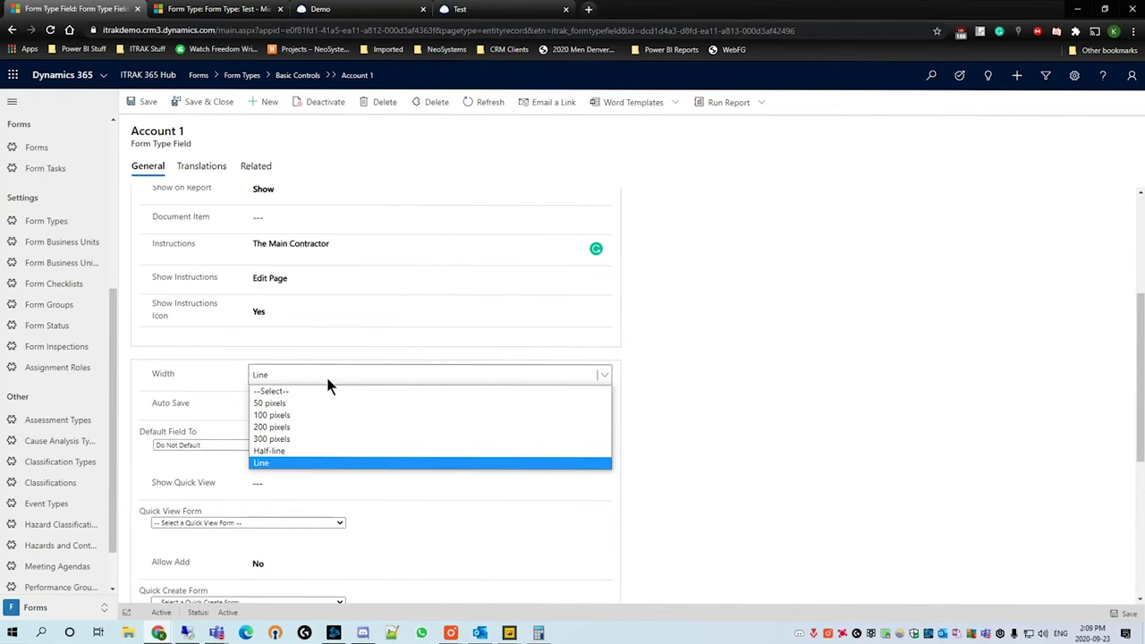
{"action": "left_click", "coordinate": [315, 438]}
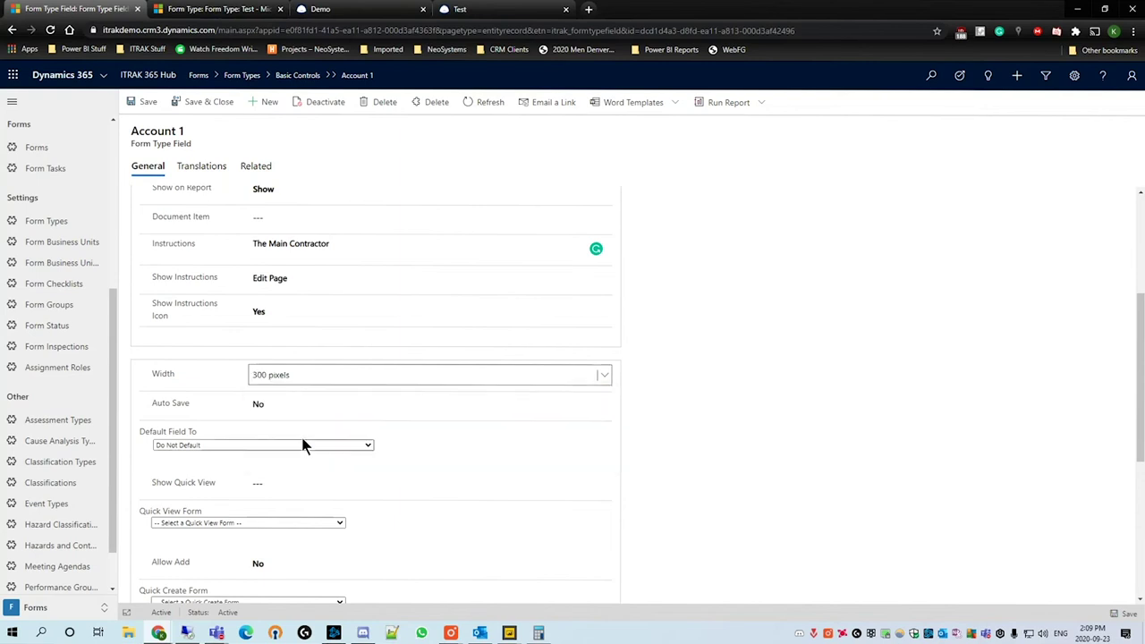
{"action": "left_click", "coordinate": [1129, 616]}
{"action": "left_click", "coordinate": [459, 9]}
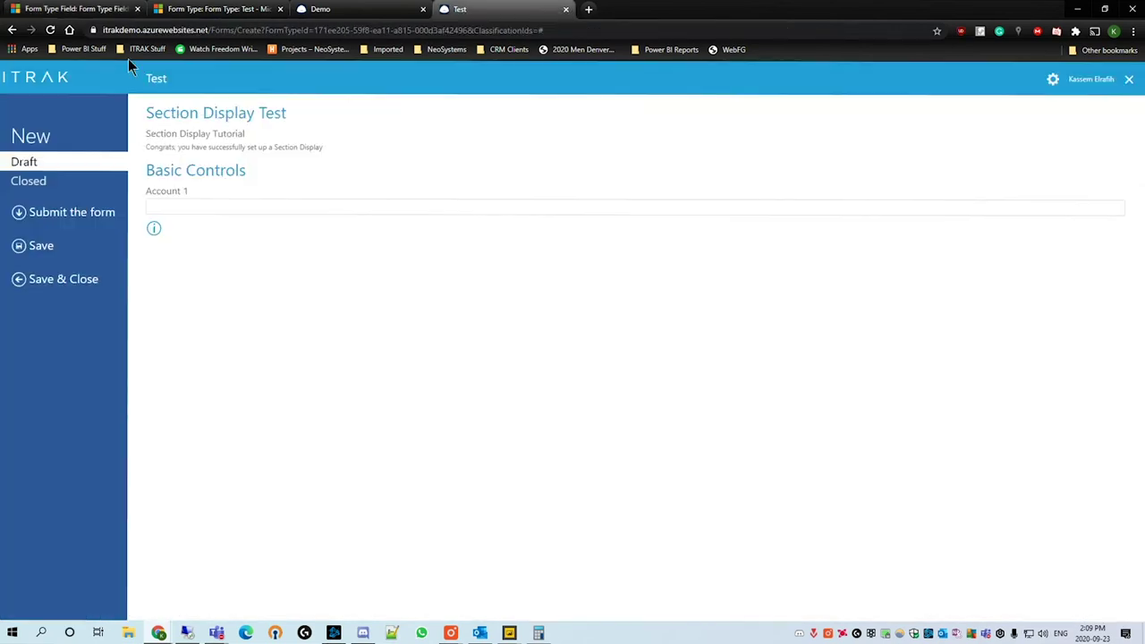
{"action": "left_click", "coordinate": [50, 30]}
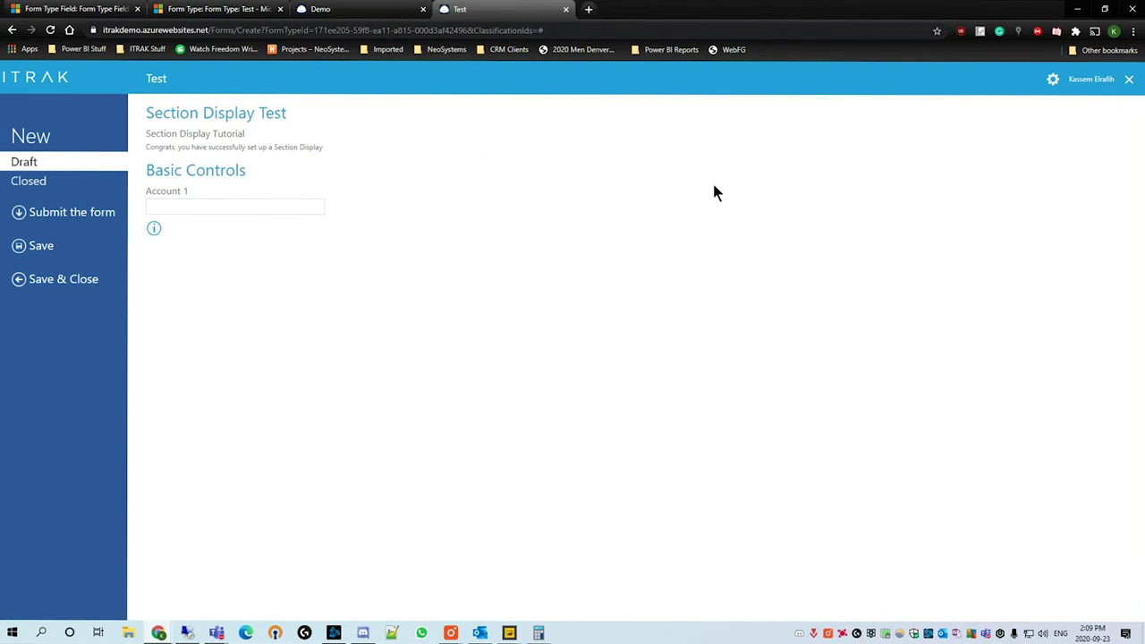
Step: Keep Account 1's Default Field To at Do Not Default
{"action": "left_click", "coordinate": [76, 9]}
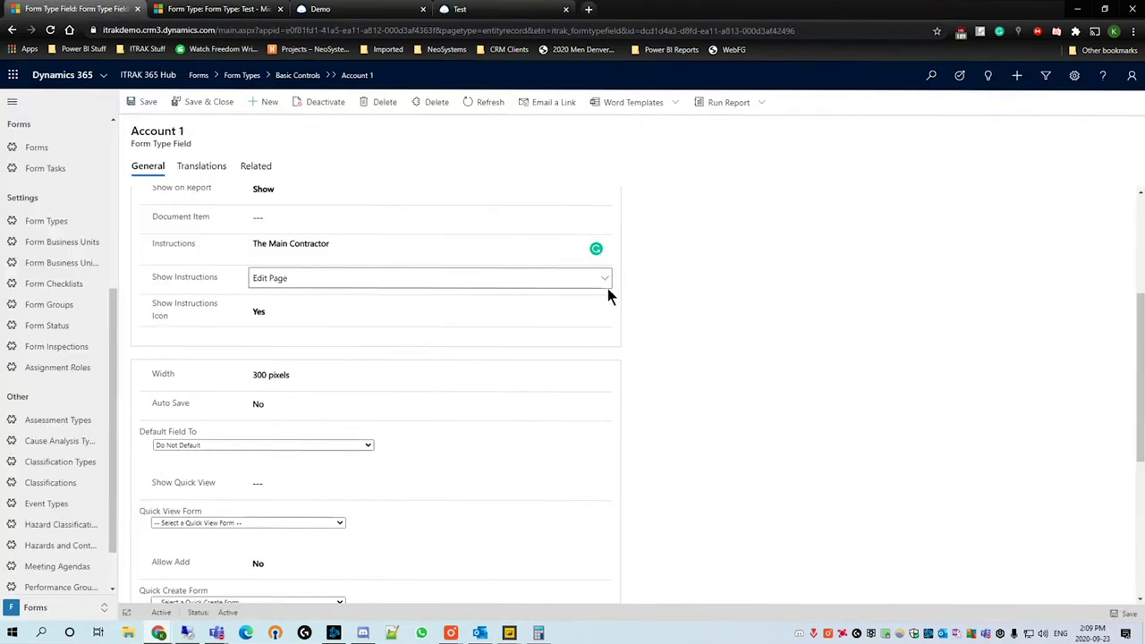
{"action": "scroll", "coordinate": [608, 297], "scroll_direction": "down", "scroll_amount": 1}
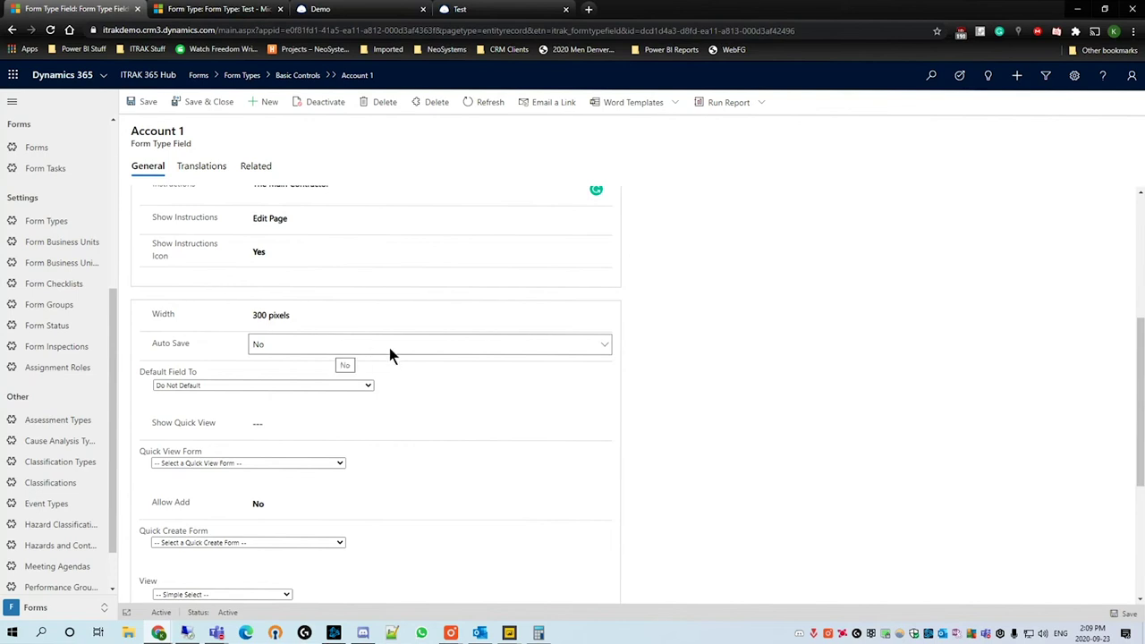
{"action": "left_click", "coordinate": [350, 387]}
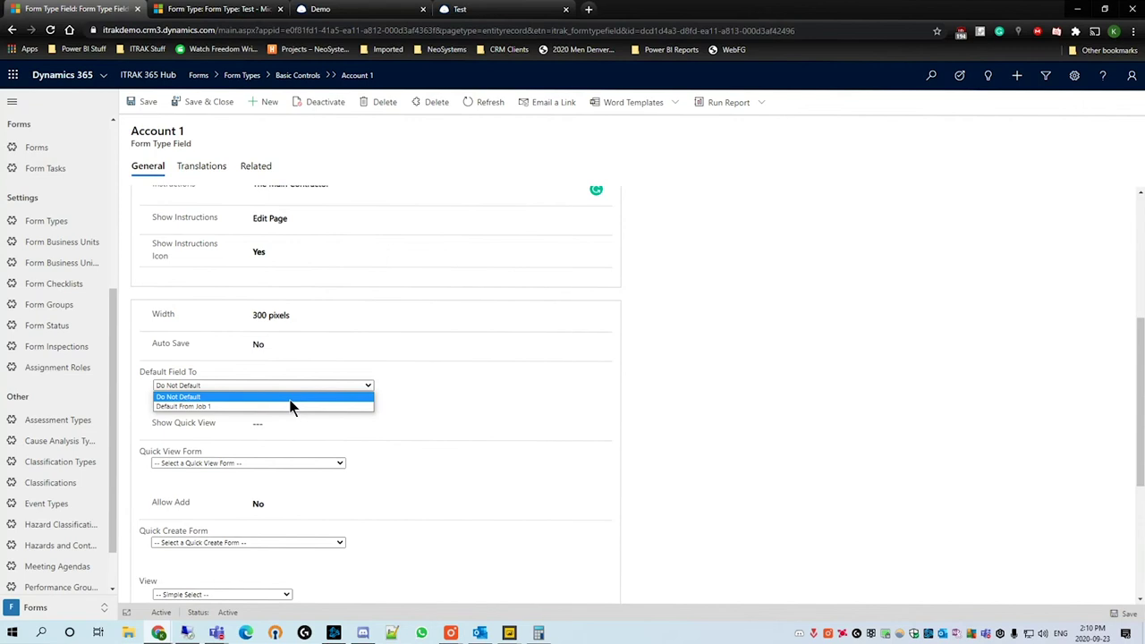
{"action": "left_click", "coordinate": [398, 424]}
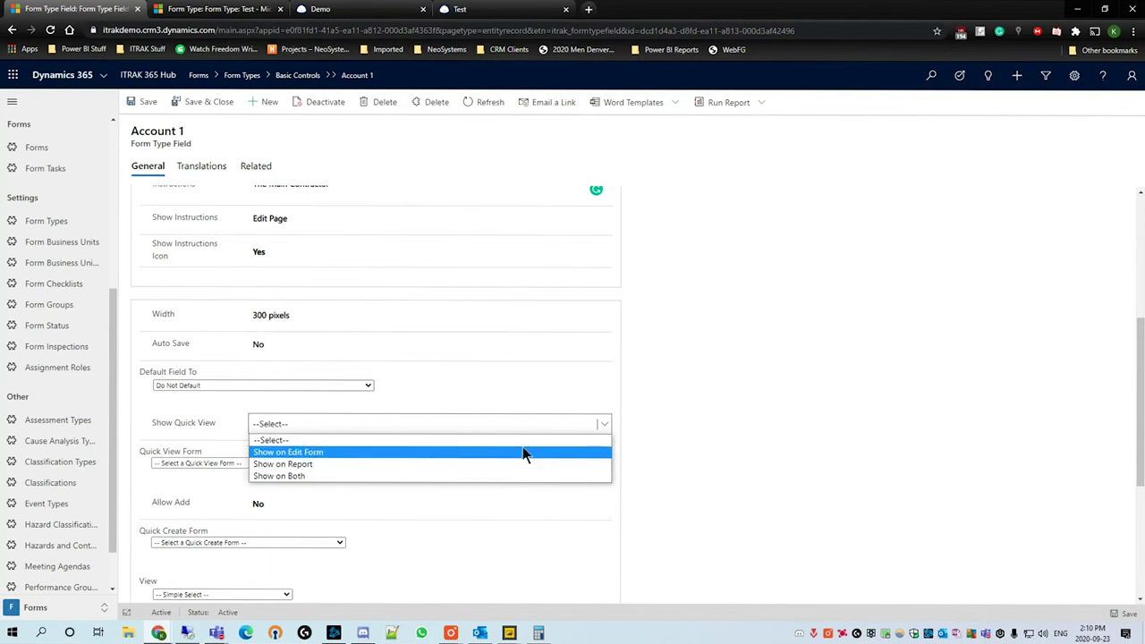
{"action": "left_click", "coordinate": [830, 389]}
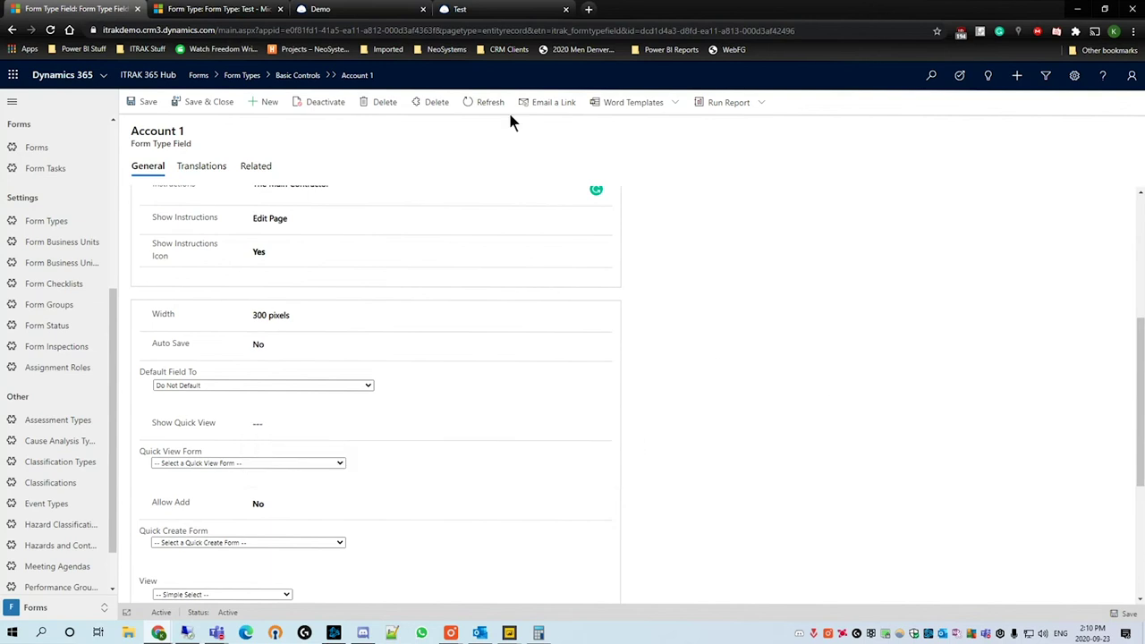
Step: Browse Account 1's account picker on the ITRAK Test form and close it without choosing
{"action": "left_click", "coordinate": [460, 9]}
{"action": "left_click", "coordinate": [249, 215]}
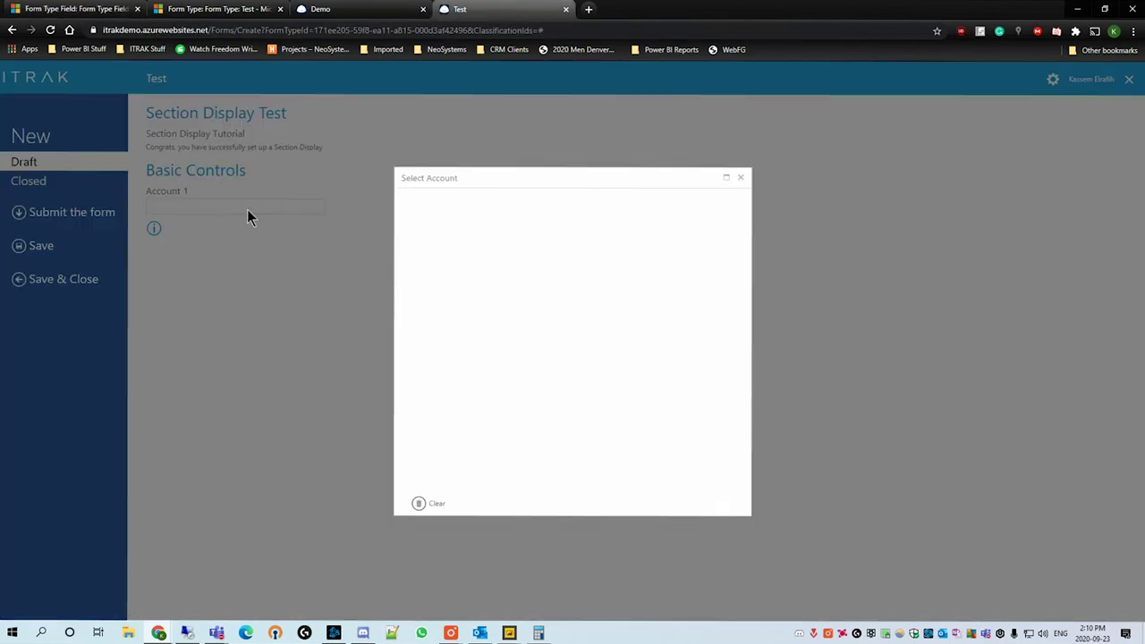
{"action": "scroll", "coordinate": [463, 268], "scroll_direction": "down", "scroll_amount": 6}
{"action": "scroll", "coordinate": [464, 282], "scroll_direction": "down", "scroll_amount": 12}
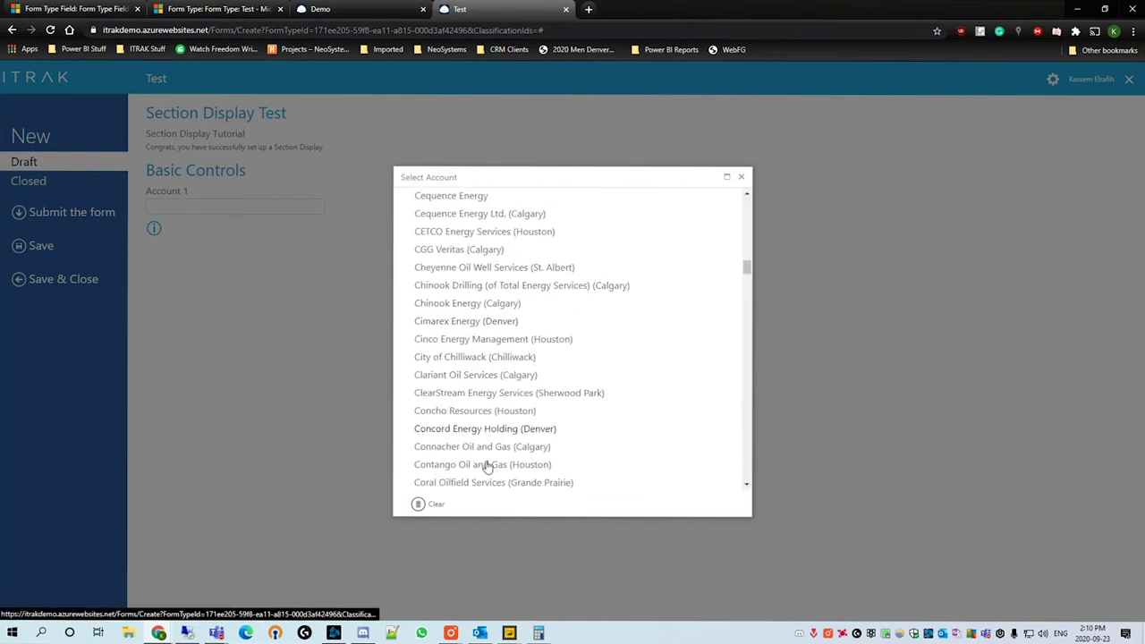
{"action": "left_click", "coordinate": [741, 177]}
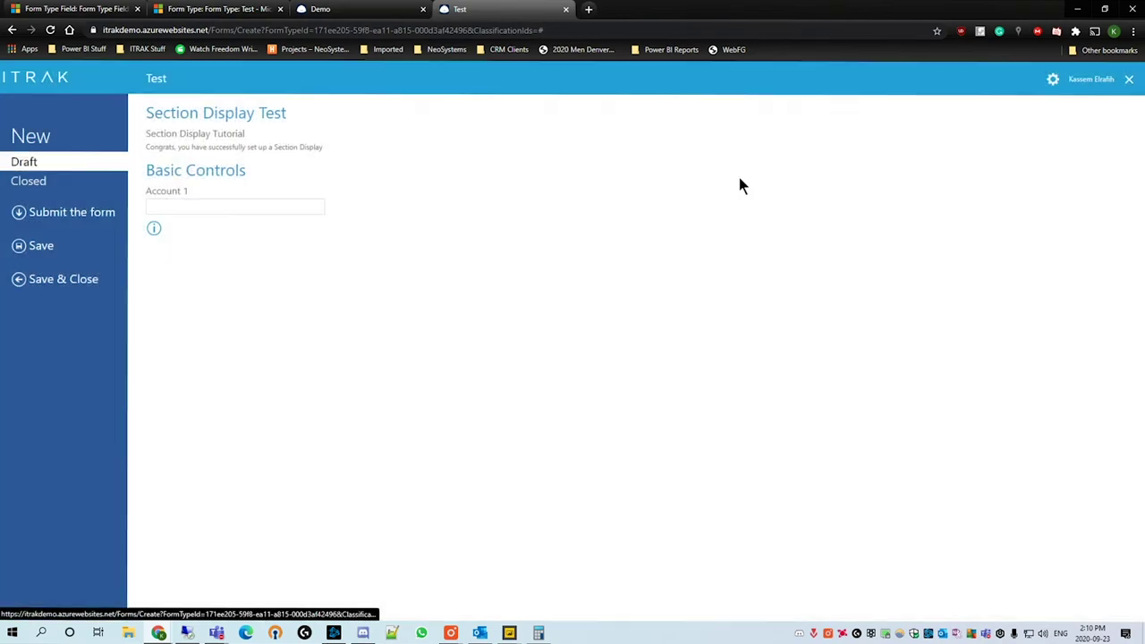
Step: Keep Account 1's quick view on Show on Edit Form using Account Hierarchy Tile Form
{"action": "left_click", "coordinate": [98, 9]}
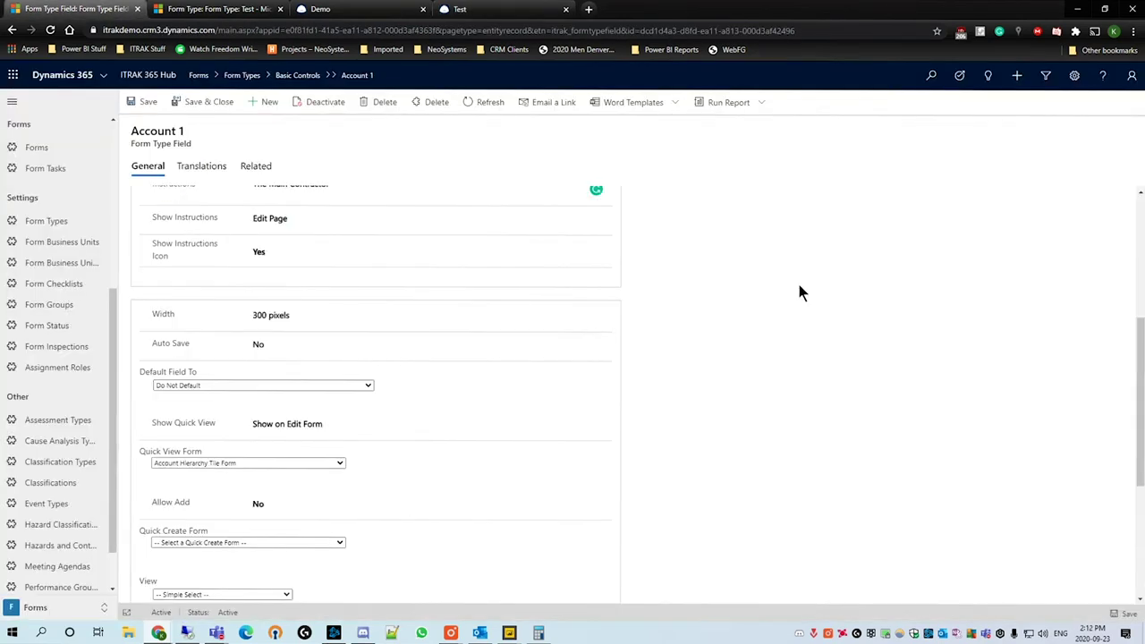
{"action": "left_click", "coordinate": [307, 428]}
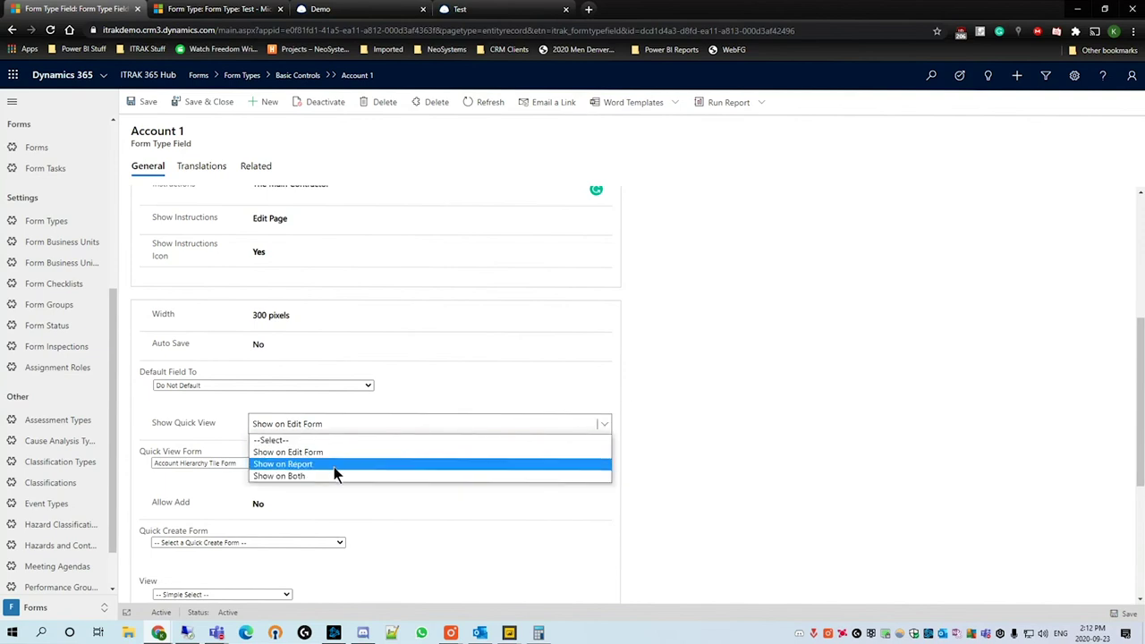
{"action": "left_click", "coordinate": [599, 418]}
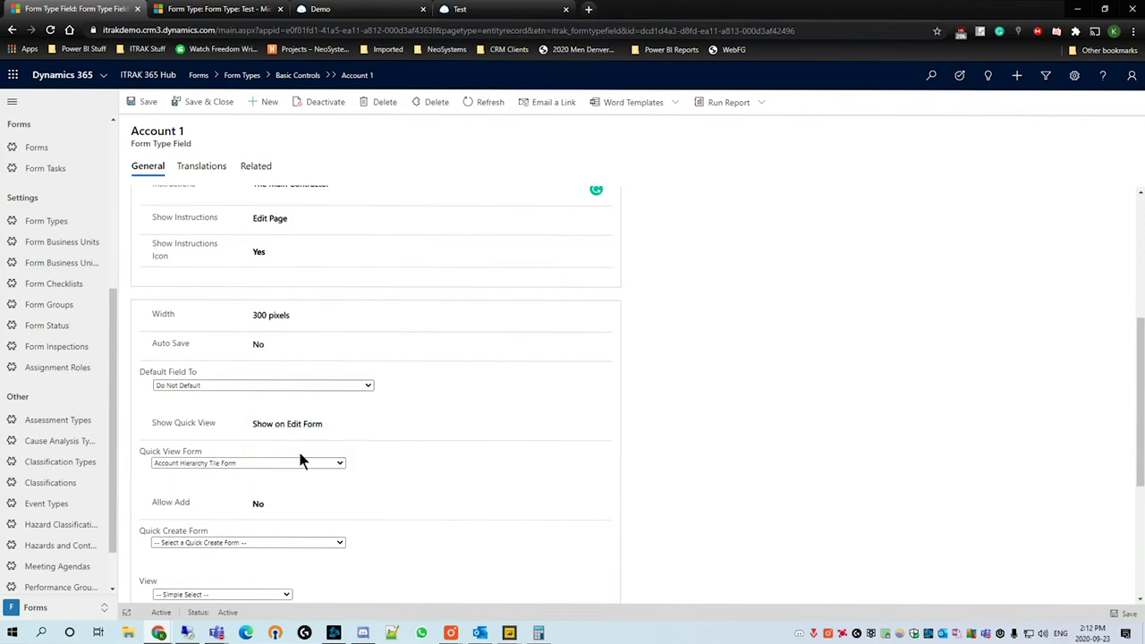
{"action": "left_click", "coordinate": [168, 463]}
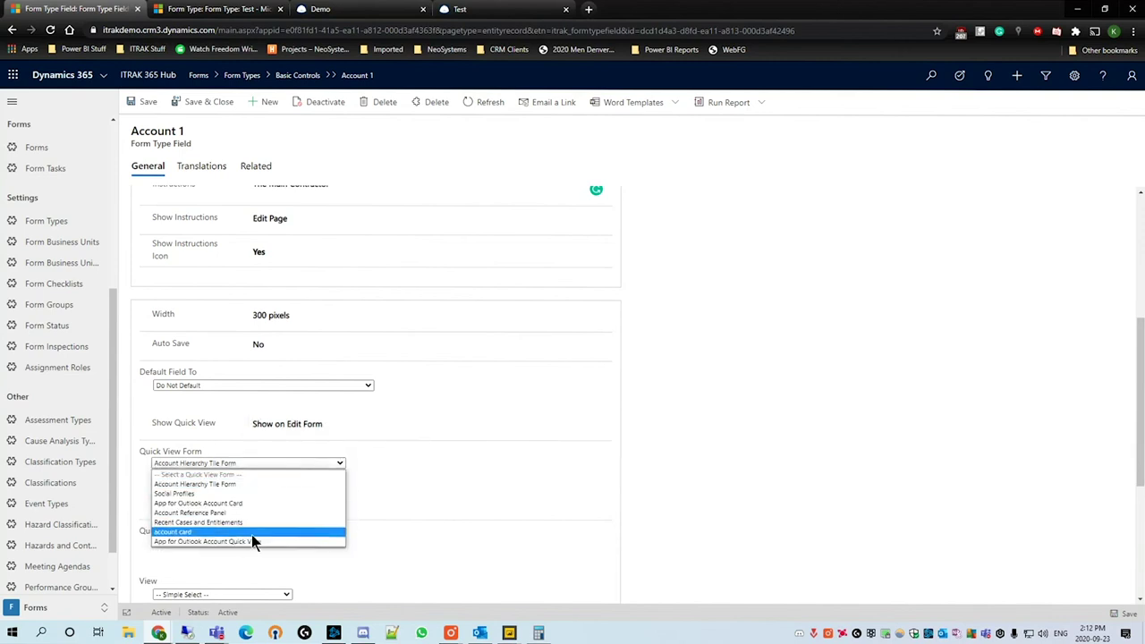
{"action": "left_click", "coordinate": [273, 463]}
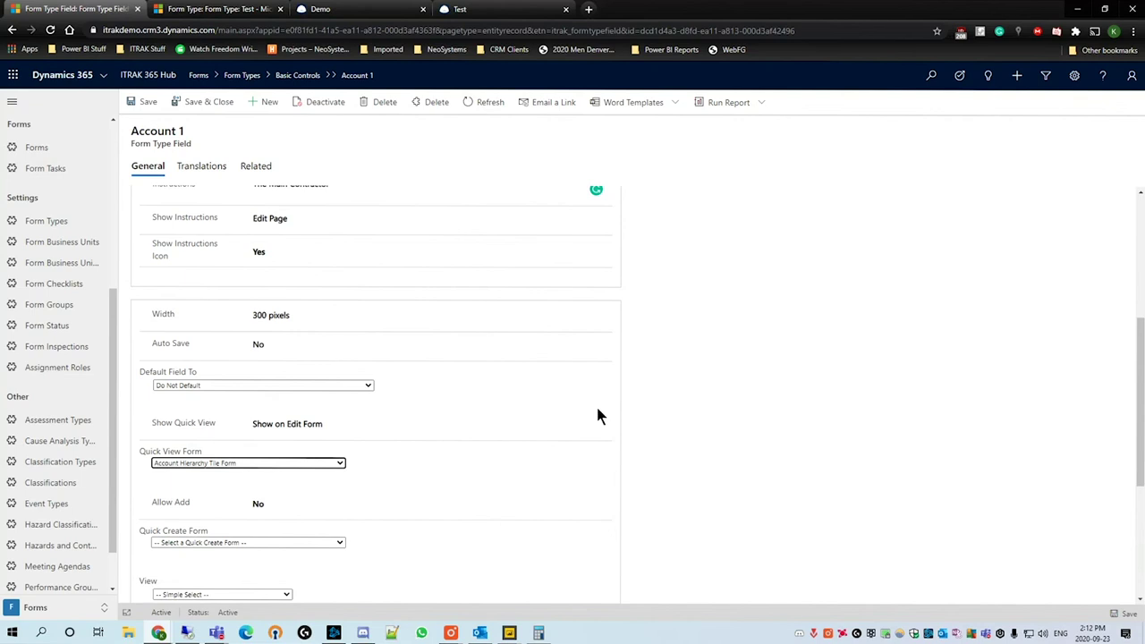
Step: Check Account 1's quick view details on the ITRAK portal form
{"action": "left_click", "coordinate": [457, 9]}
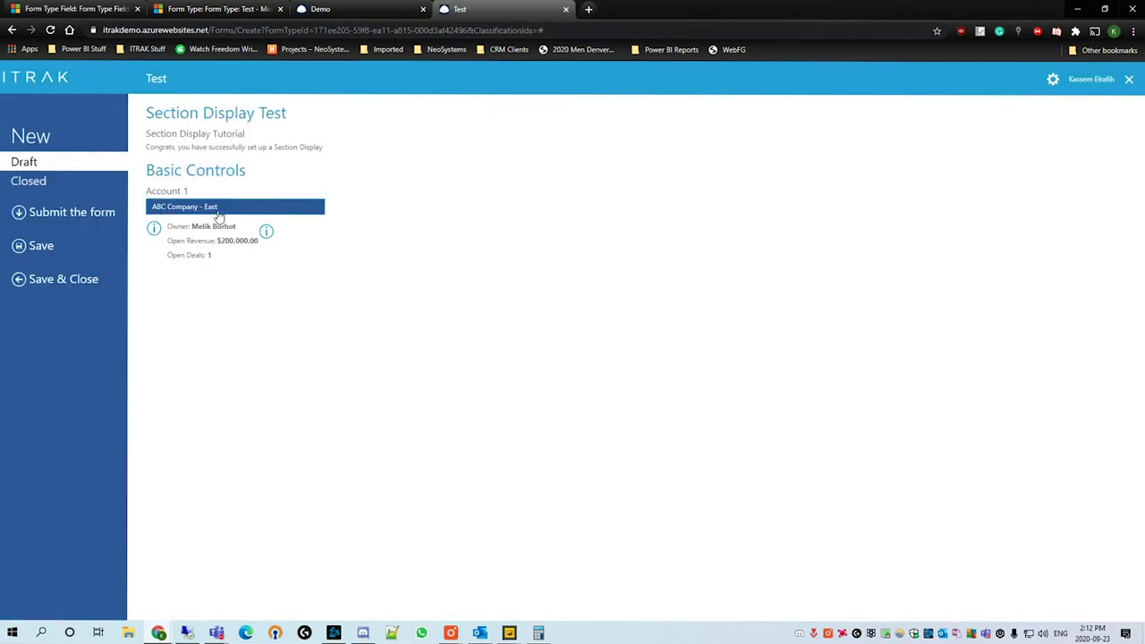
{"action": "left_click", "coordinate": [153, 229]}
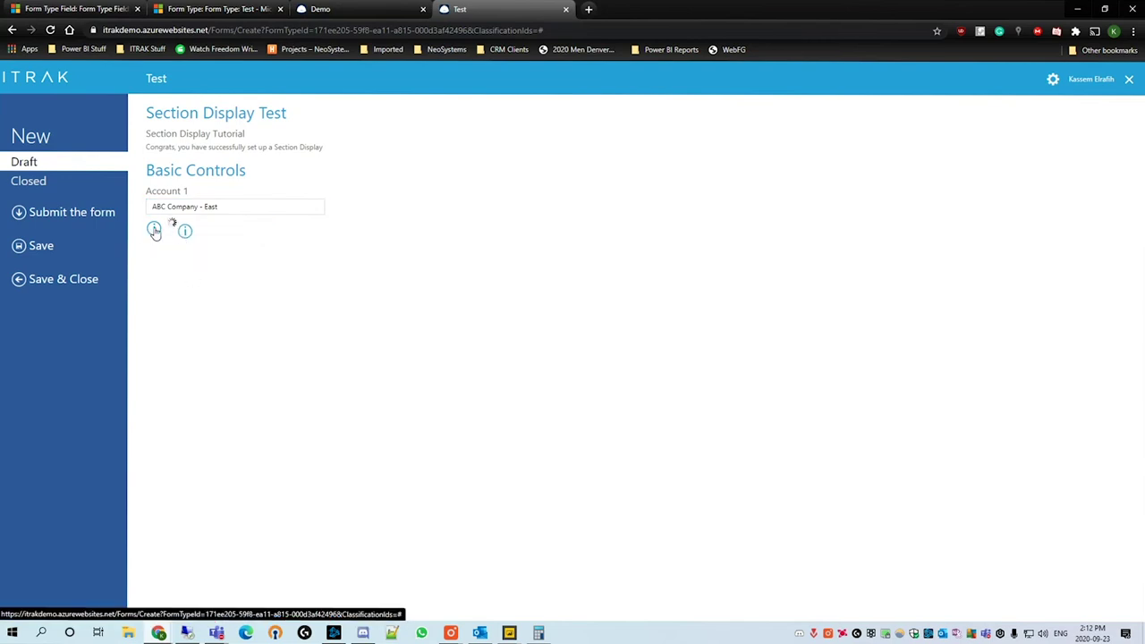
{"action": "left_click", "coordinate": [89, 11]}
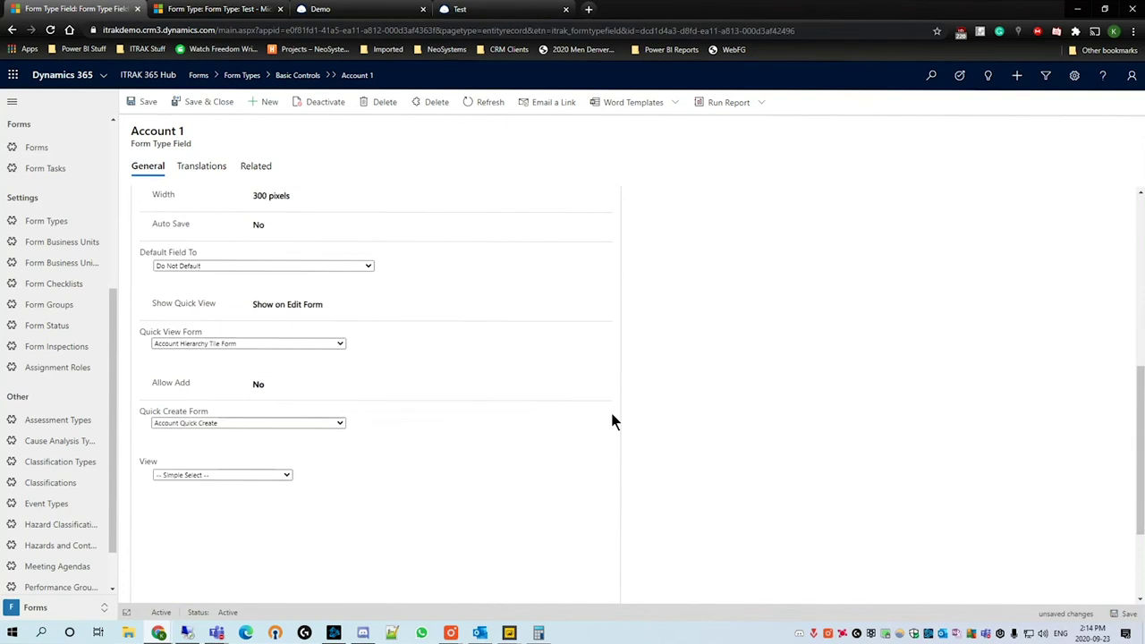
Step: Allow adding new accounts from Account 1, with Account Quick Create as the quick create form
{"action": "scroll", "coordinate": [610, 428], "scroll_direction": "down", "scroll_amount": 1}
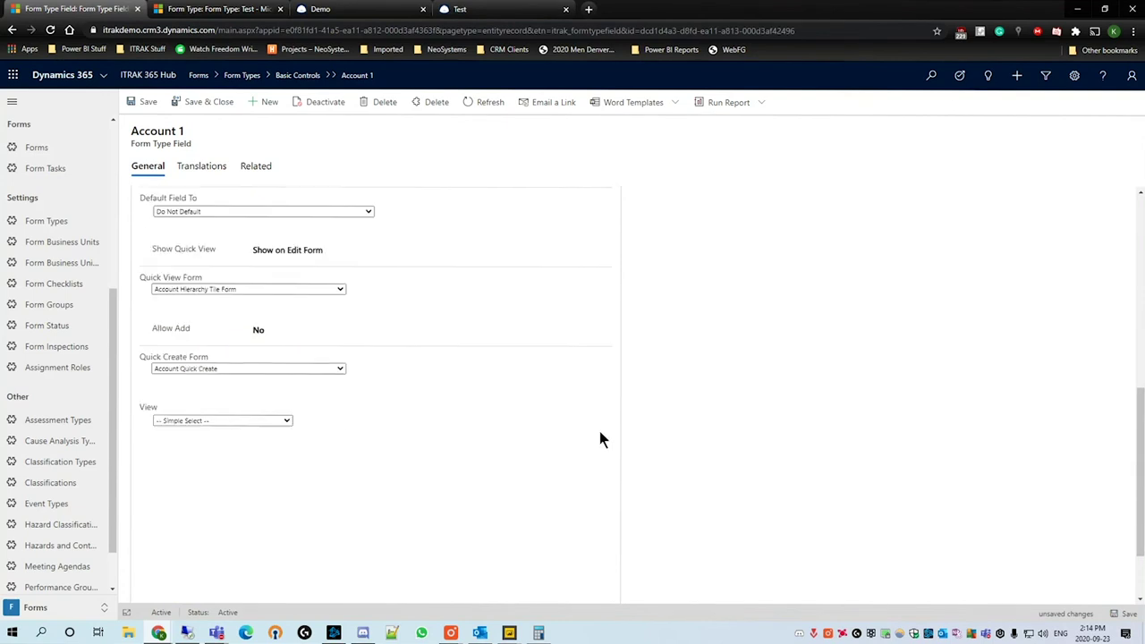
{"action": "scroll", "coordinate": [626, 429], "scroll_direction": "up", "scroll_amount": 3}
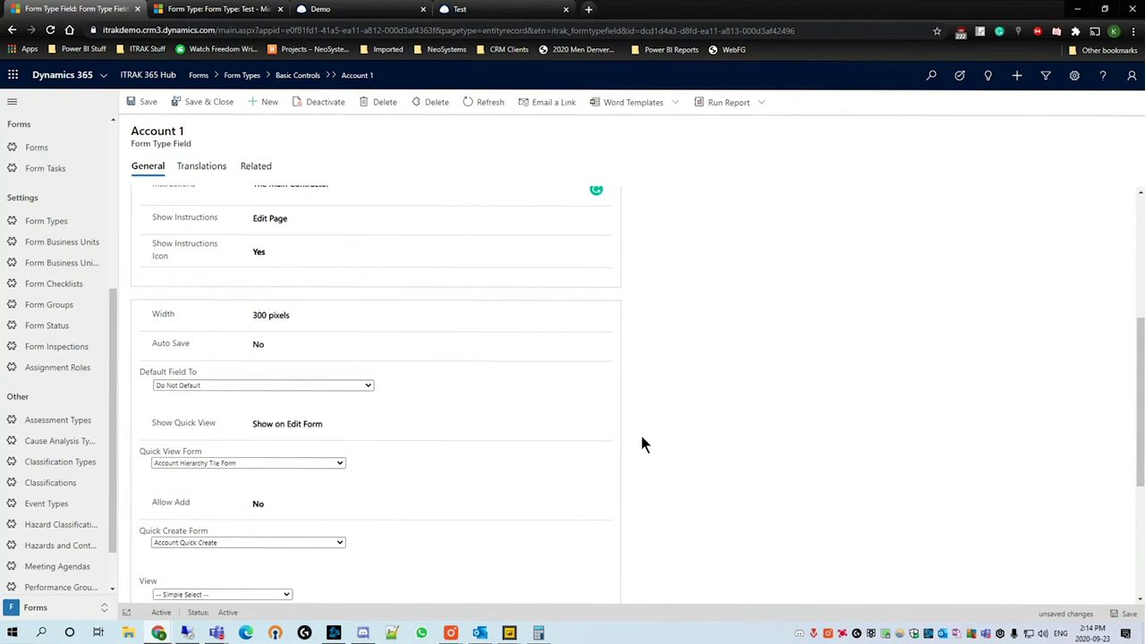
{"action": "left_click", "coordinate": [353, 509]}
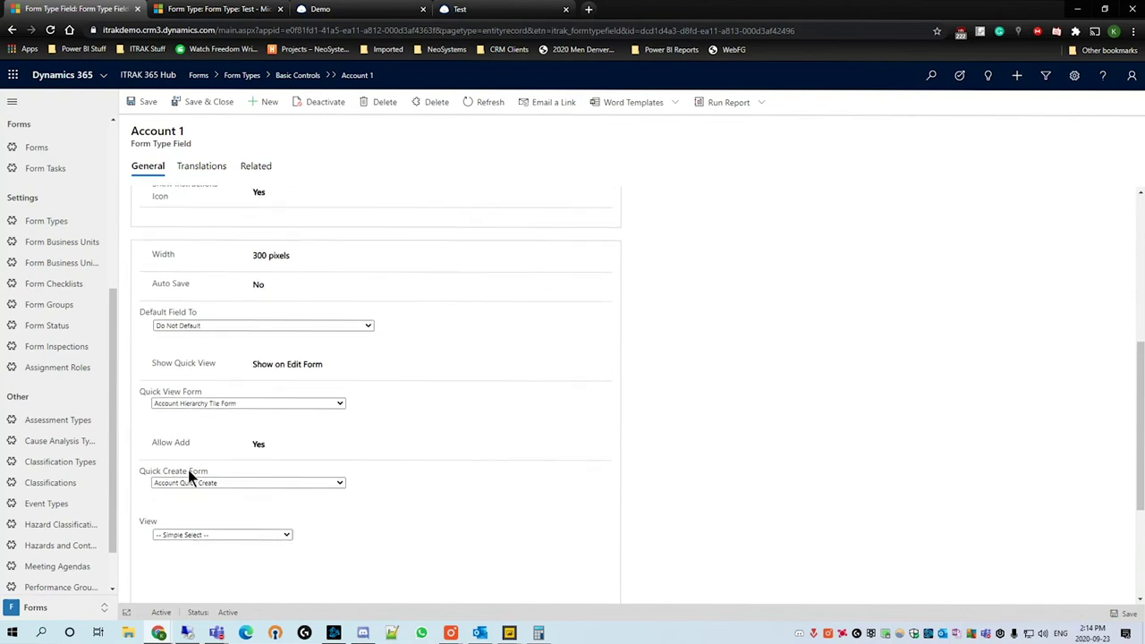
{"action": "left_click", "coordinate": [224, 484]}
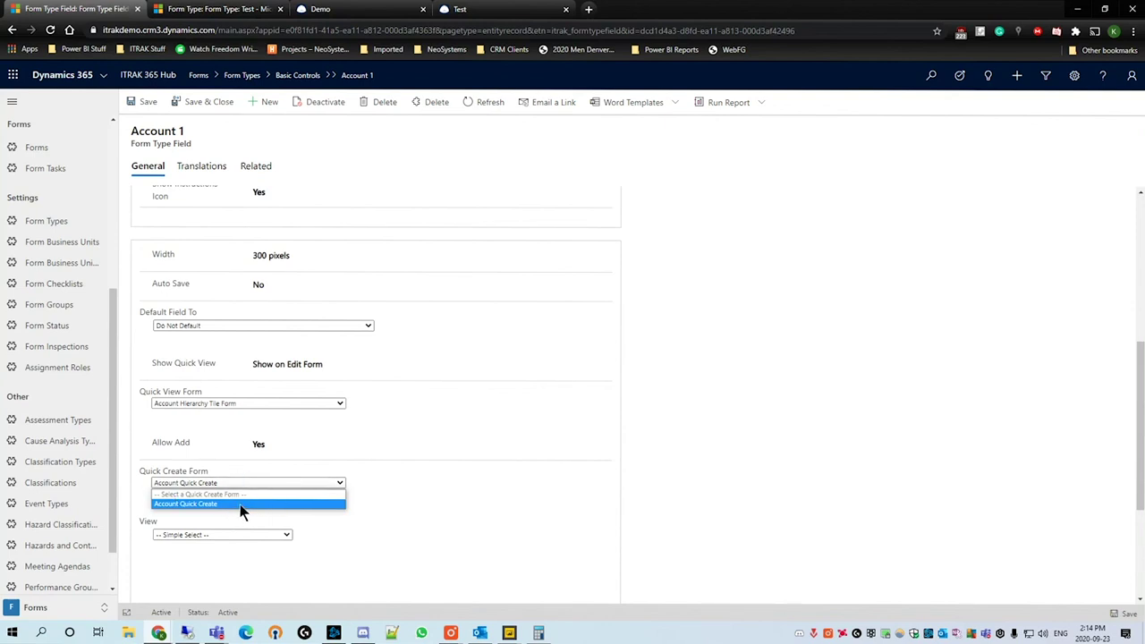
{"action": "left_click", "coordinate": [240, 506]}
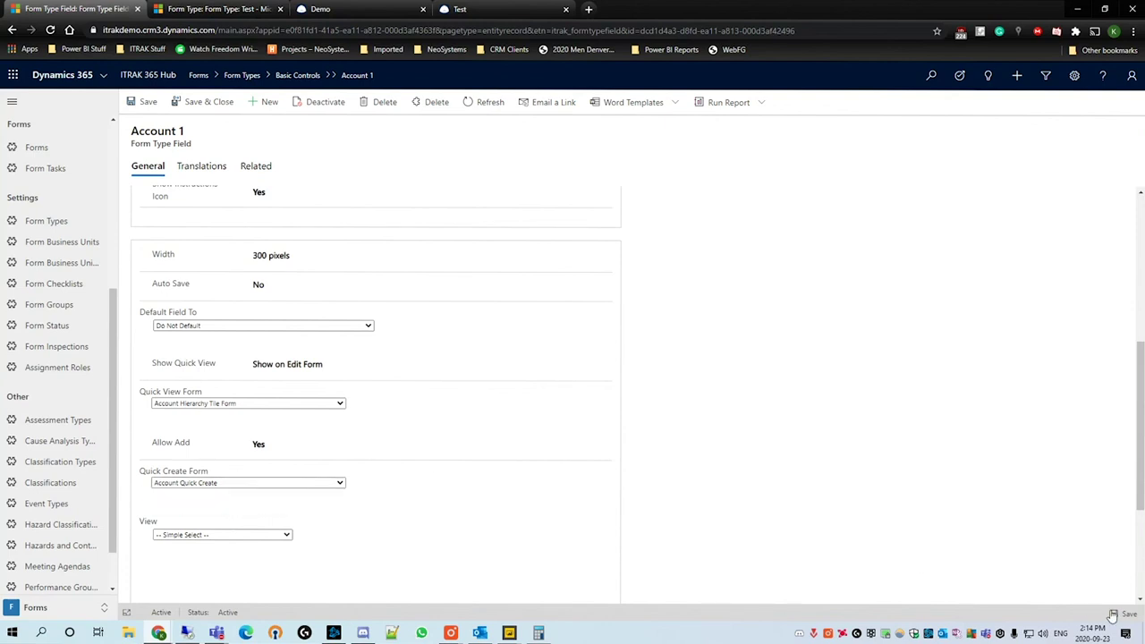
Step: Create a new account named 'Test Account' from the portal's Select Account picker
{"action": "left_click", "coordinate": [474, 13]}
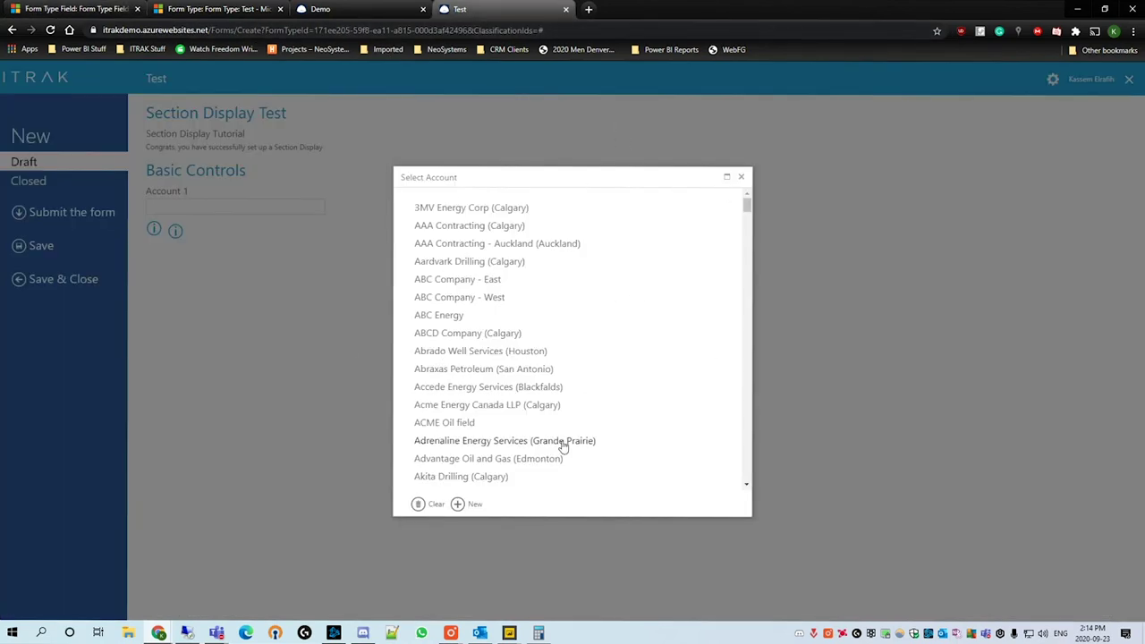
{"action": "right_click", "coordinate": [361, 220]}
{"action": "left_click", "coordinate": [295, 184]}
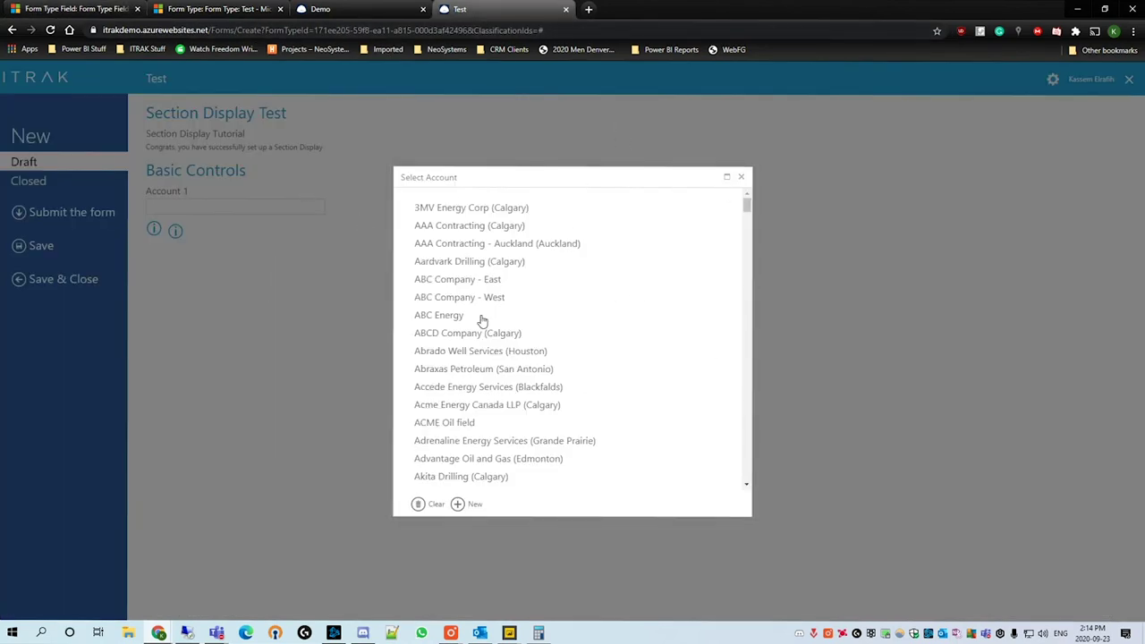
{"action": "left_click", "coordinate": [457, 505]}
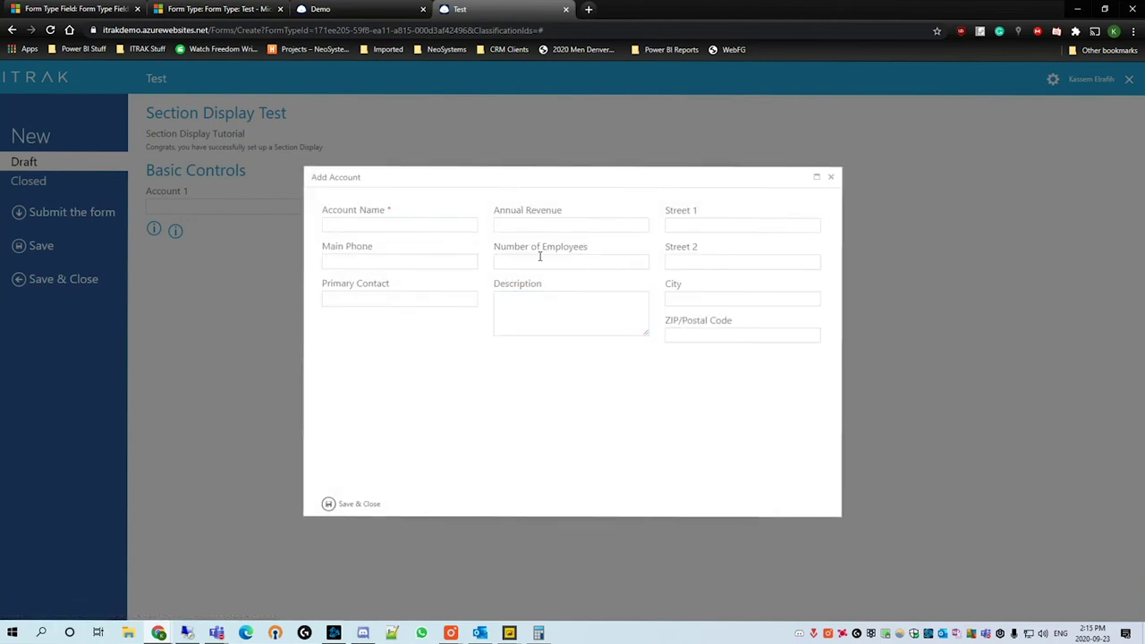
{"action": "type", "text": "Test Account"}
{"action": "left_click", "coordinate": [353, 505]}
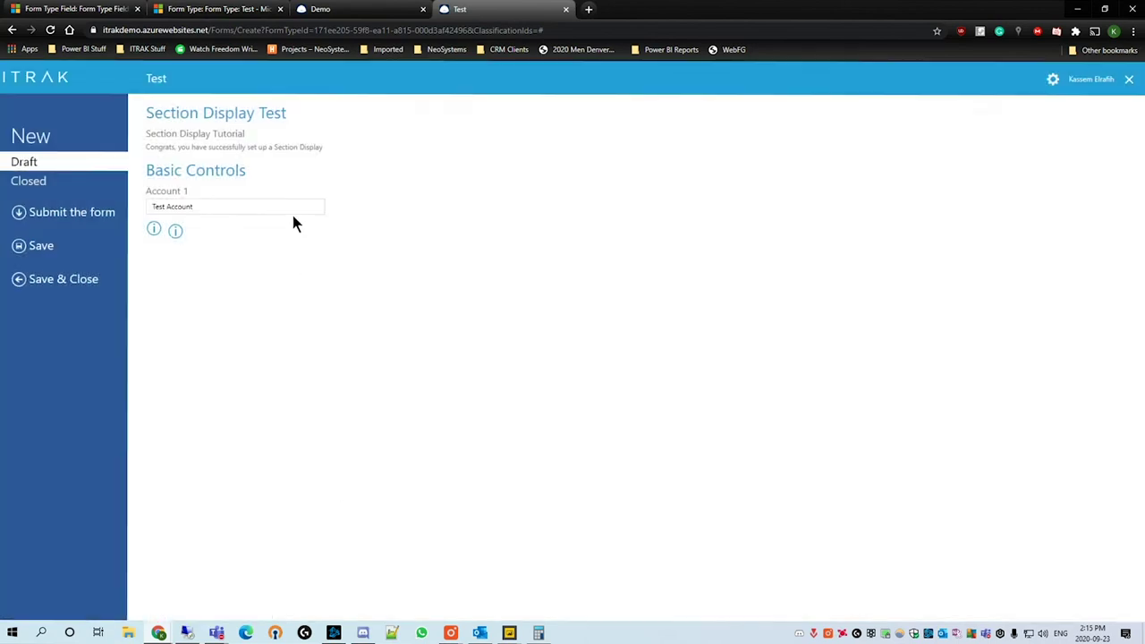
{"action": "left_click", "coordinate": [93, 8]}
{"action": "scroll", "coordinate": [573, 349], "scroll_direction": "down", "scroll_amount": 2}
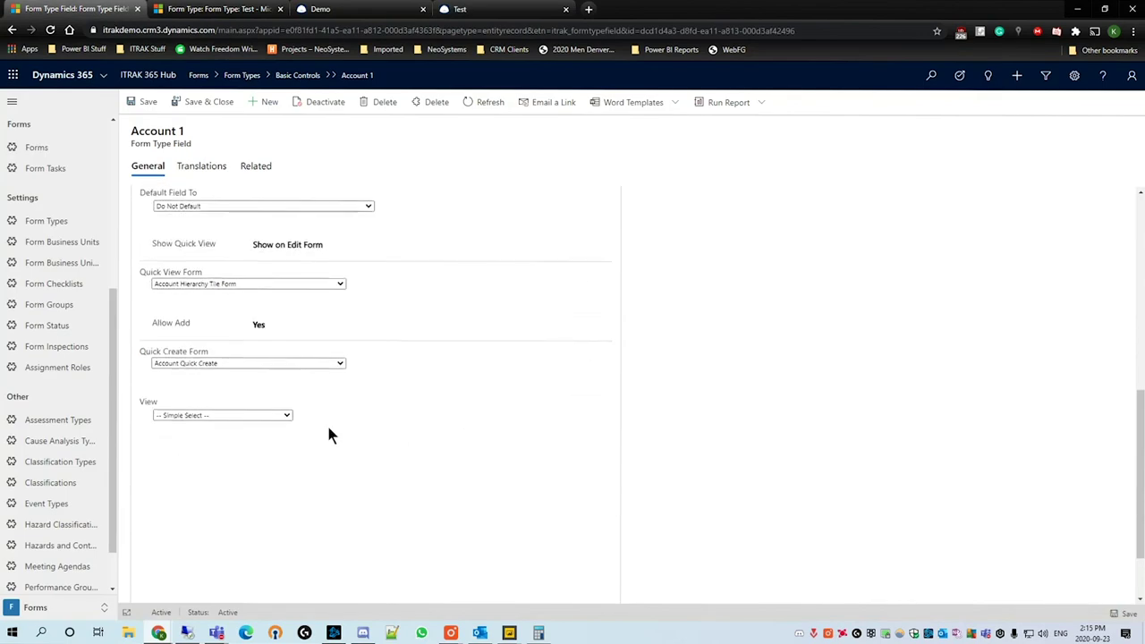
Step: Set Account 1's lookup view to -- Simple Search --, save, and return to the portal form
{"action": "left_click", "coordinate": [263, 416]}
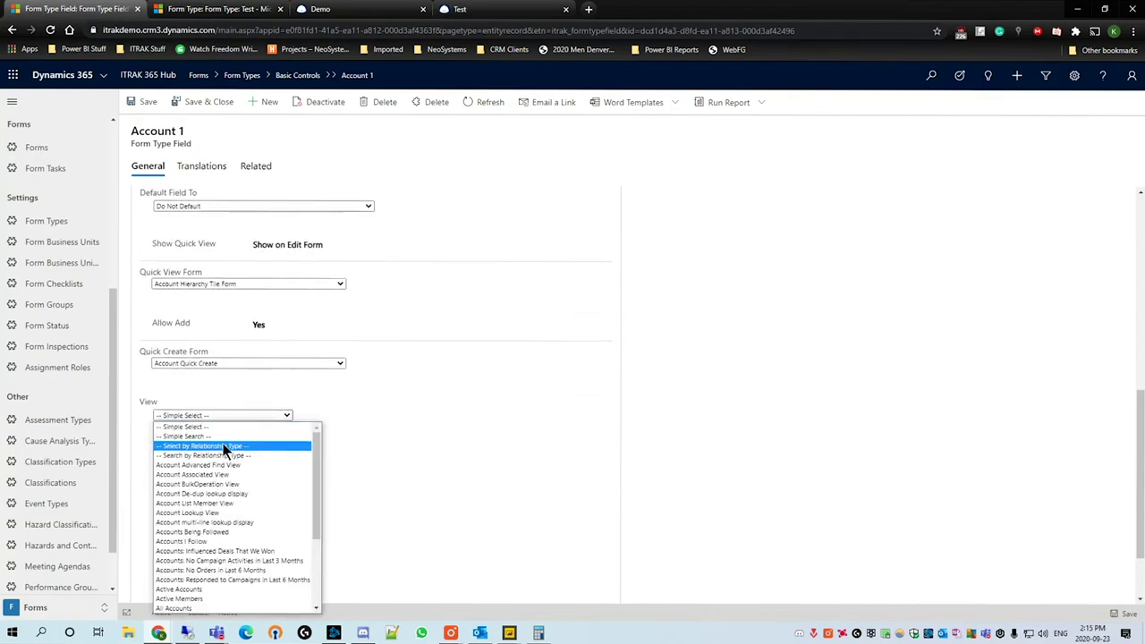
{"action": "scroll", "coordinate": [243, 501], "scroll_direction": "down", "scroll_amount": 3}
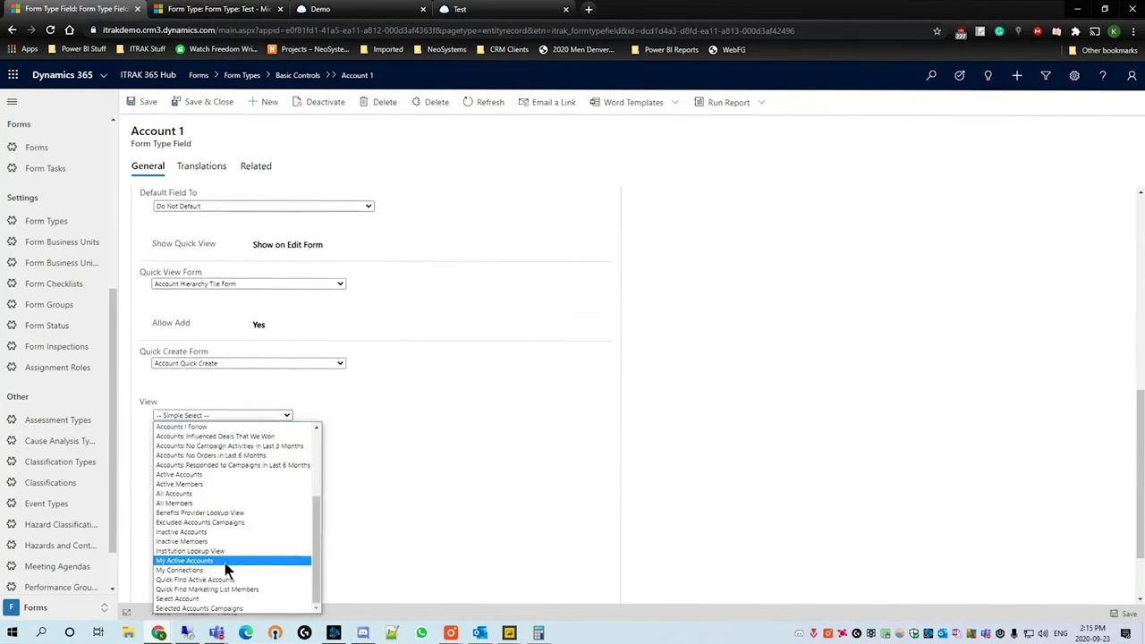
{"action": "scroll", "coordinate": [231, 554], "scroll_direction": "up", "scroll_amount": 3}
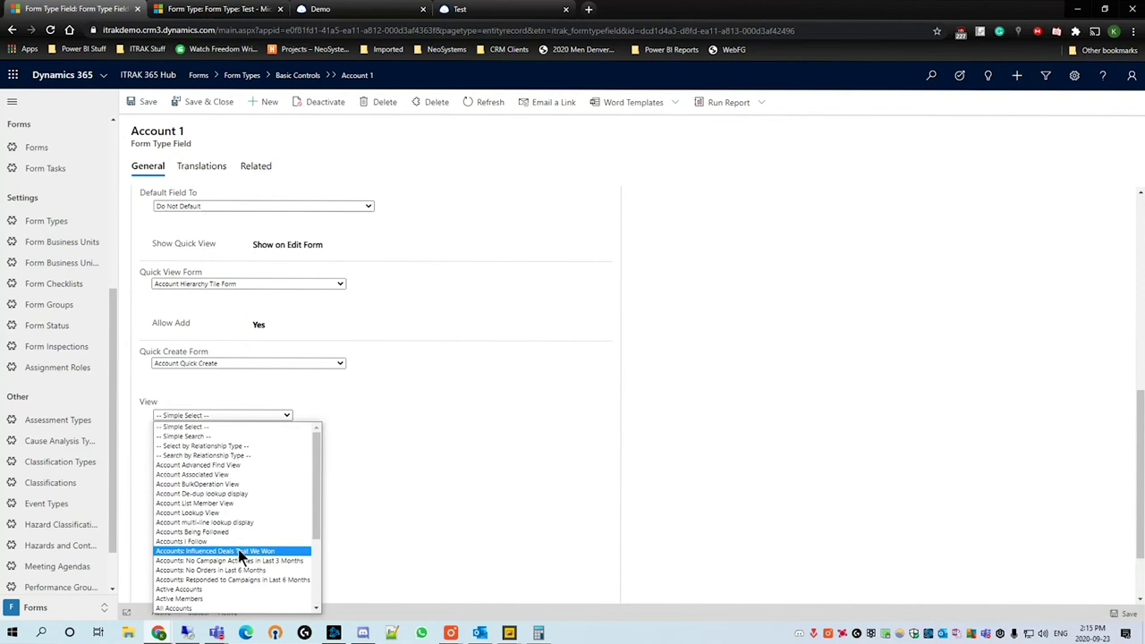
{"action": "left_click", "coordinate": [223, 438]}
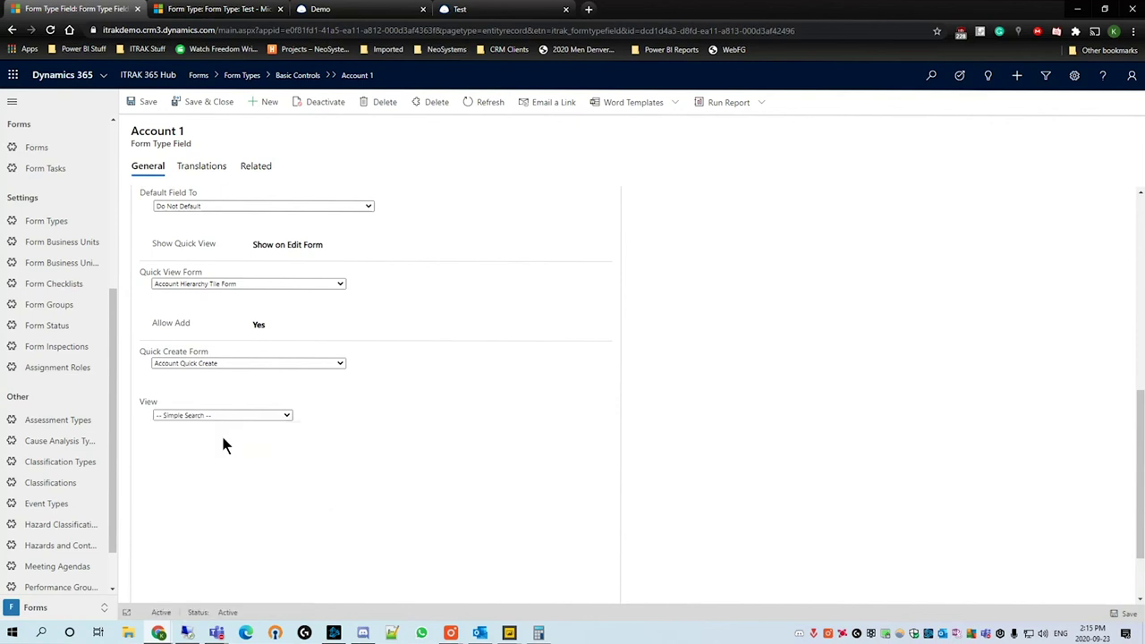
{"action": "key", "text": "ctrl+s"}
{"action": "left_click", "coordinate": [475, 13]}
Step: Reload the portal page so the account picker uses the new Simple Search view
{"action": "left_click", "coordinate": [238, 211]}
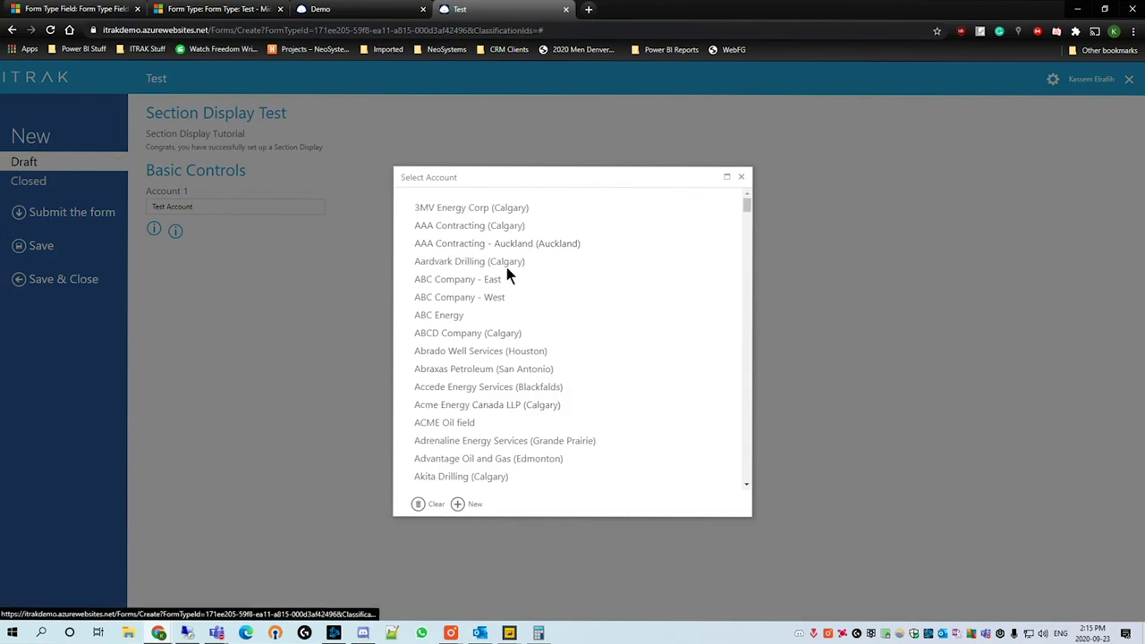
{"action": "scroll", "coordinate": [507, 286], "scroll_direction": "down", "scroll_amount": 10}
{"action": "left_click", "coordinate": [730, 177]}
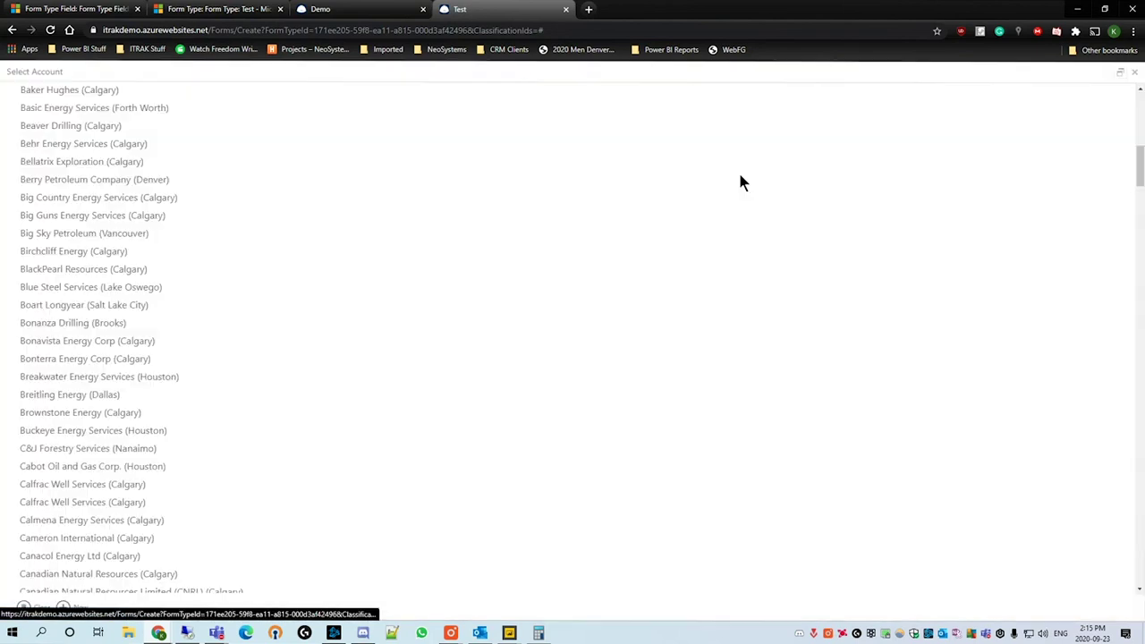
{"action": "left_click", "coordinate": [1129, 71]}
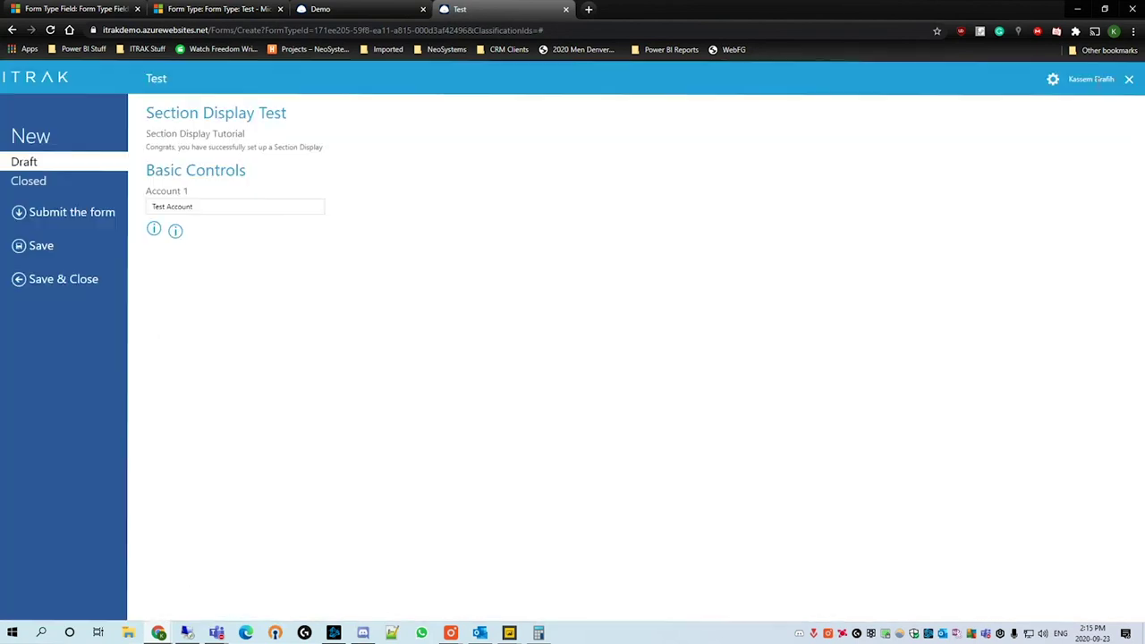
{"action": "left_click", "coordinate": [50, 30]}
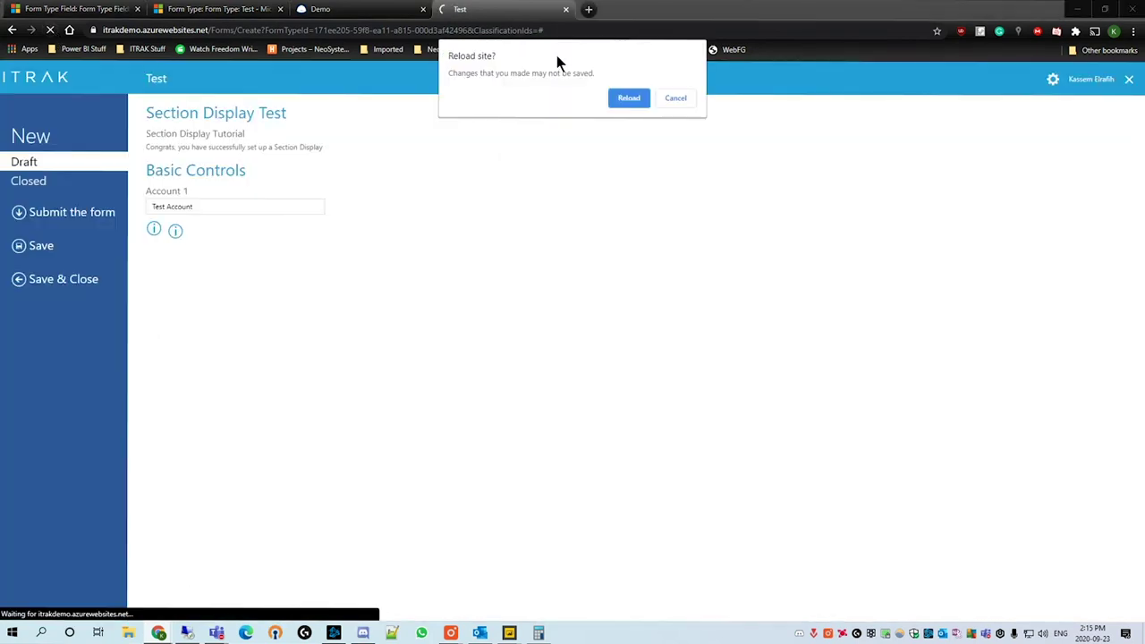
{"action": "left_click", "coordinate": [629, 98]}
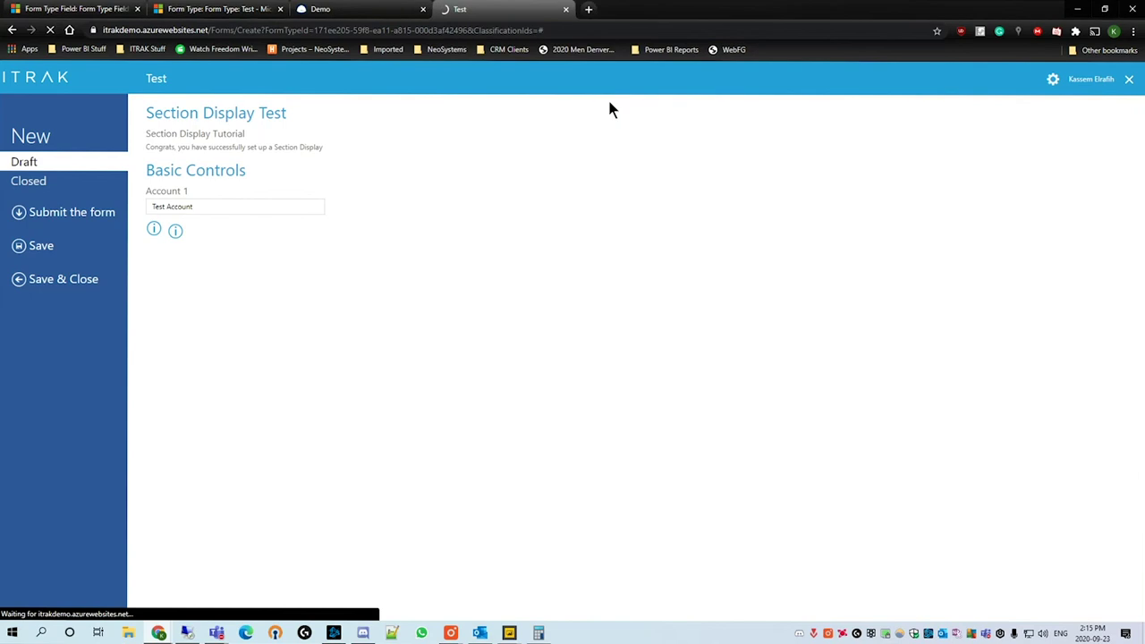
Step: Search accounts for 'abc' and pick ABC Company - West for Account 1
{"action": "left_click", "coordinate": [267, 209]}
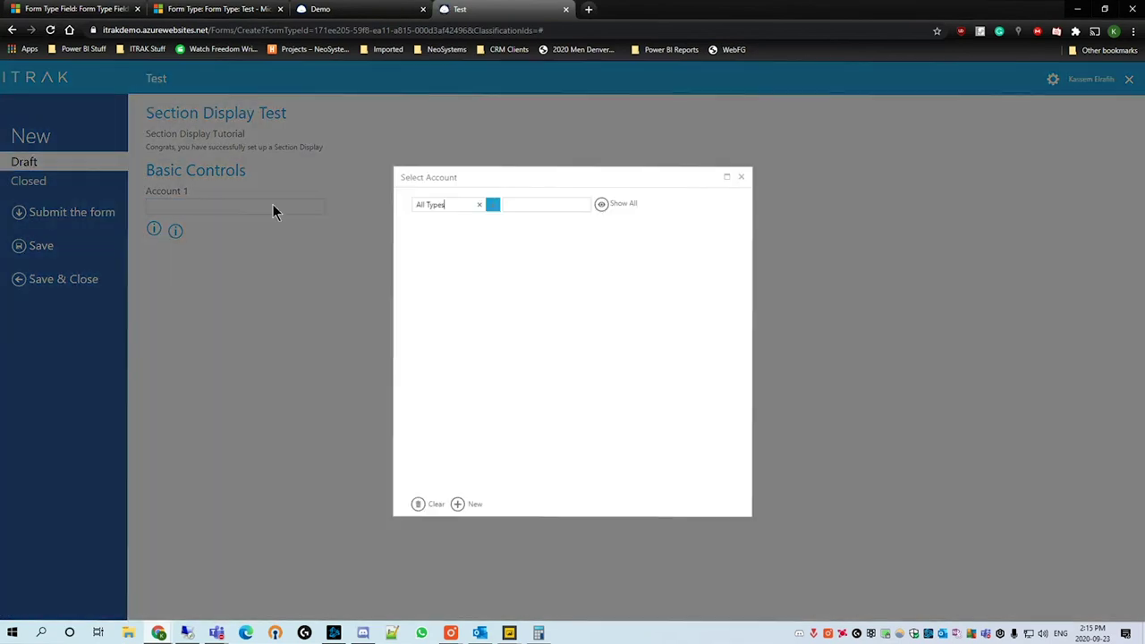
{"action": "left_click", "coordinate": [492, 205]}
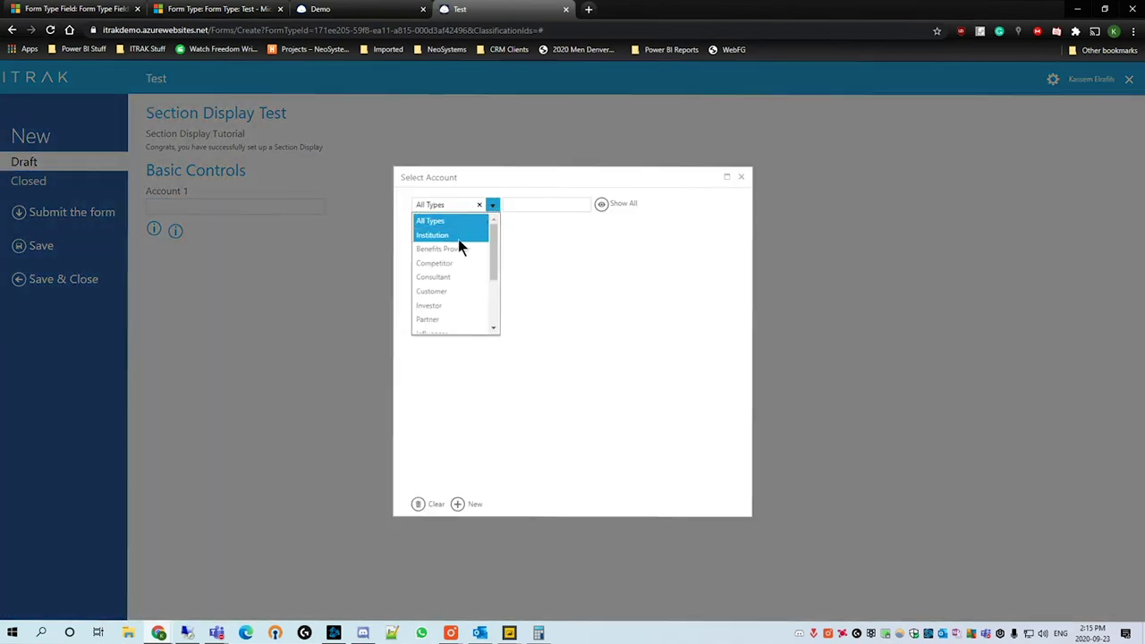
{"action": "scroll", "coordinate": [451, 263], "scroll_direction": "down", "scroll_amount": 2}
{"action": "scroll", "coordinate": [450, 328], "scroll_direction": "down", "scroll_amount": 2}
{"action": "scroll", "coordinate": [450, 283], "scroll_direction": "up", "scroll_amount": 2}
{"action": "left_click", "coordinate": [587, 235]}
{"action": "left_click", "coordinate": [563, 209]}
{"action": "type", "text": "abc"}
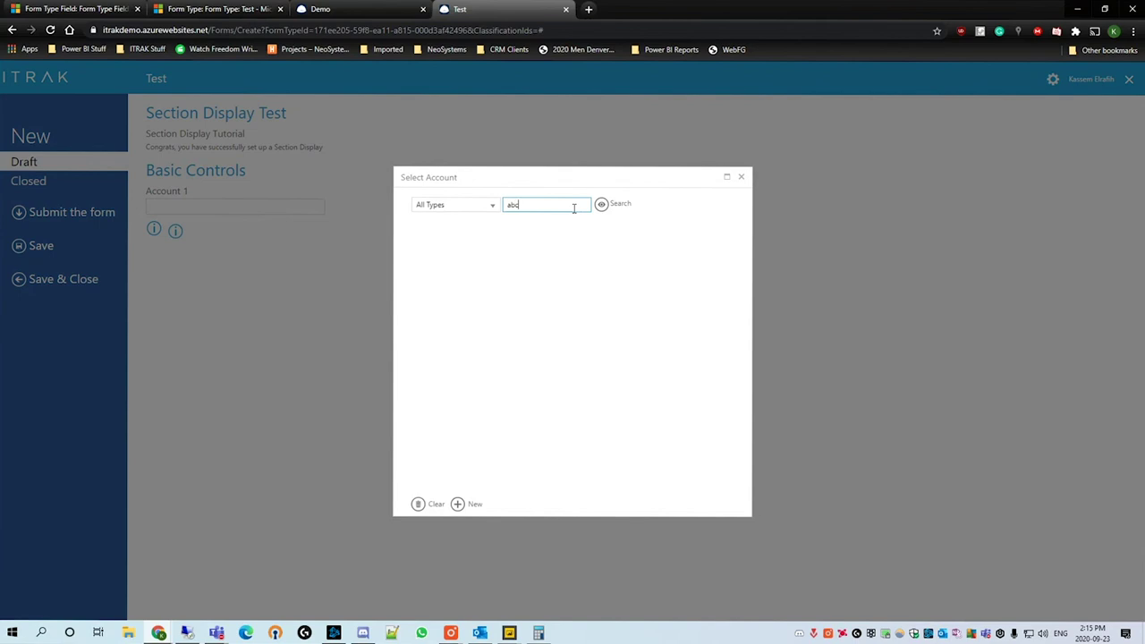
{"action": "left_click", "coordinate": [624, 209]}
{"action": "left_click", "coordinate": [549, 205]}
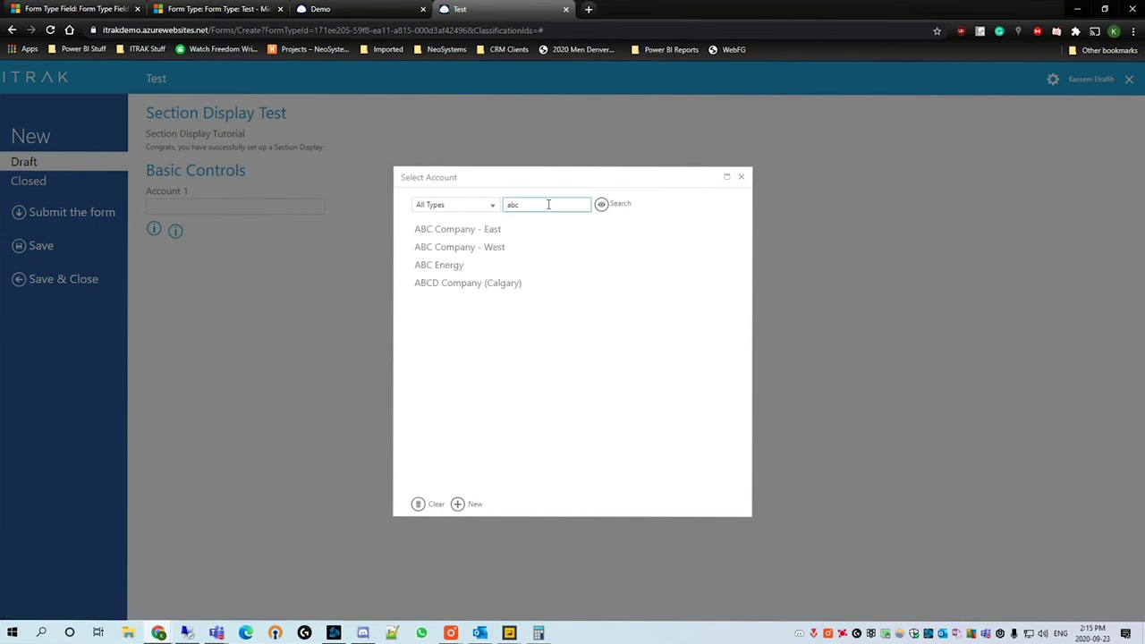
{"action": "left_click", "coordinate": [495, 248]}
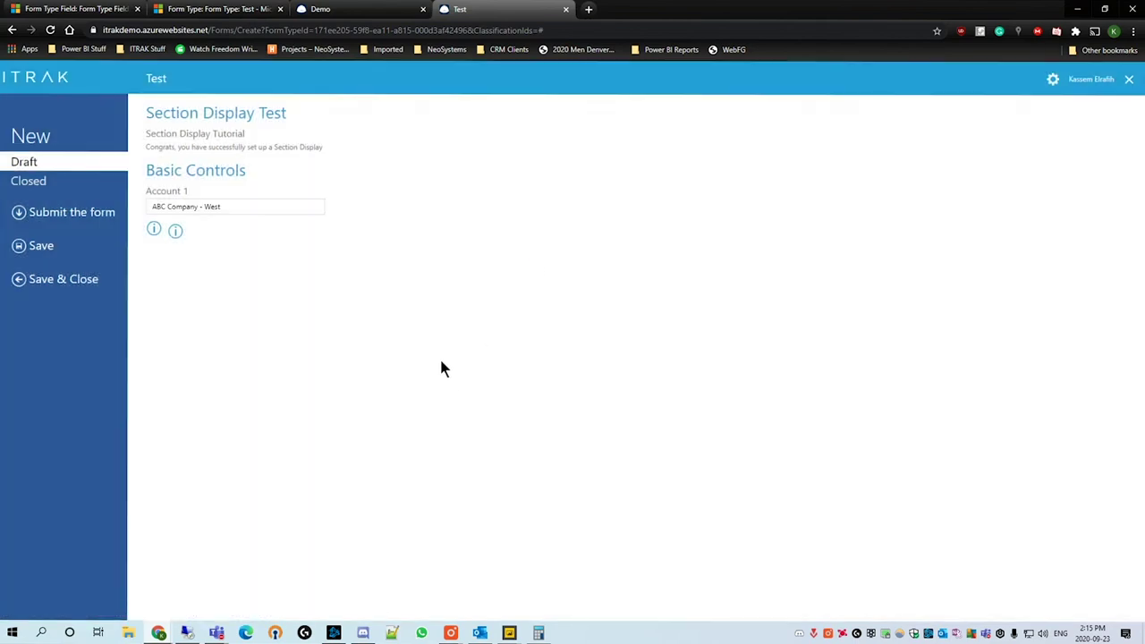
{"action": "left_click", "coordinate": [112, 10]}
{"action": "scroll", "coordinate": [496, 385], "scroll_direction": "up", "scroll_amount": 3}
{"action": "scroll", "coordinate": [528, 403], "scroll_direction": "down", "scroll_amount": 2}
{"action": "scroll", "coordinate": [702, 472], "scroll_direction": "up", "scroll_amount": 1}
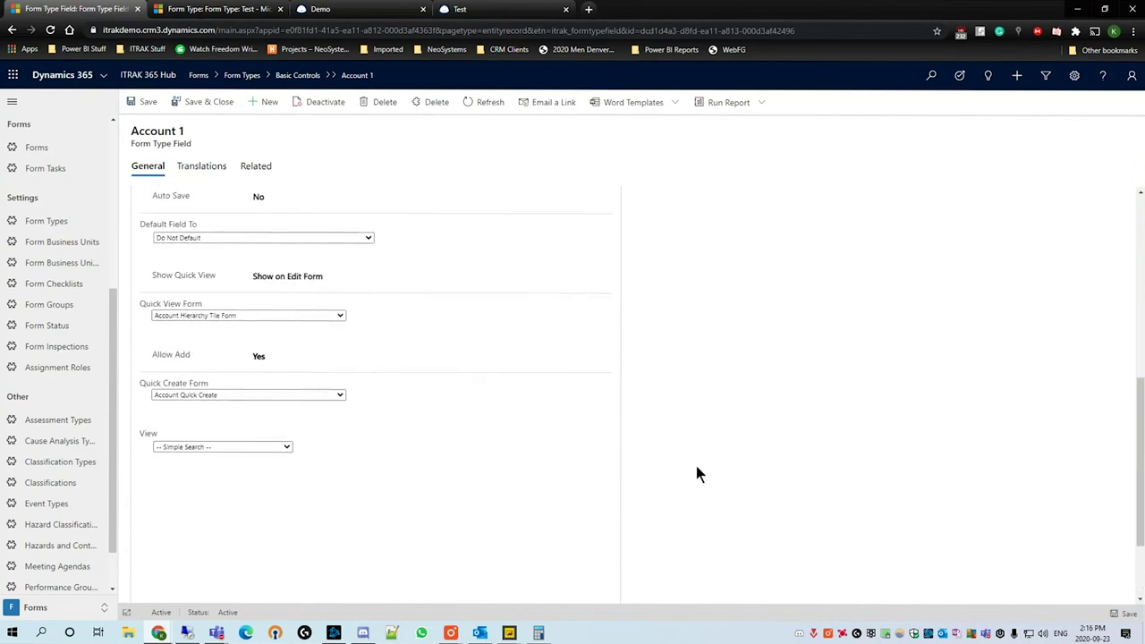
{"action": "scroll", "coordinate": [720, 478], "scroll_direction": "up", "scroll_amount": 4}
{"action": "scroll", "coordinate": [734, 487], "scroll_direction": "up", "scroll_amount": 2}
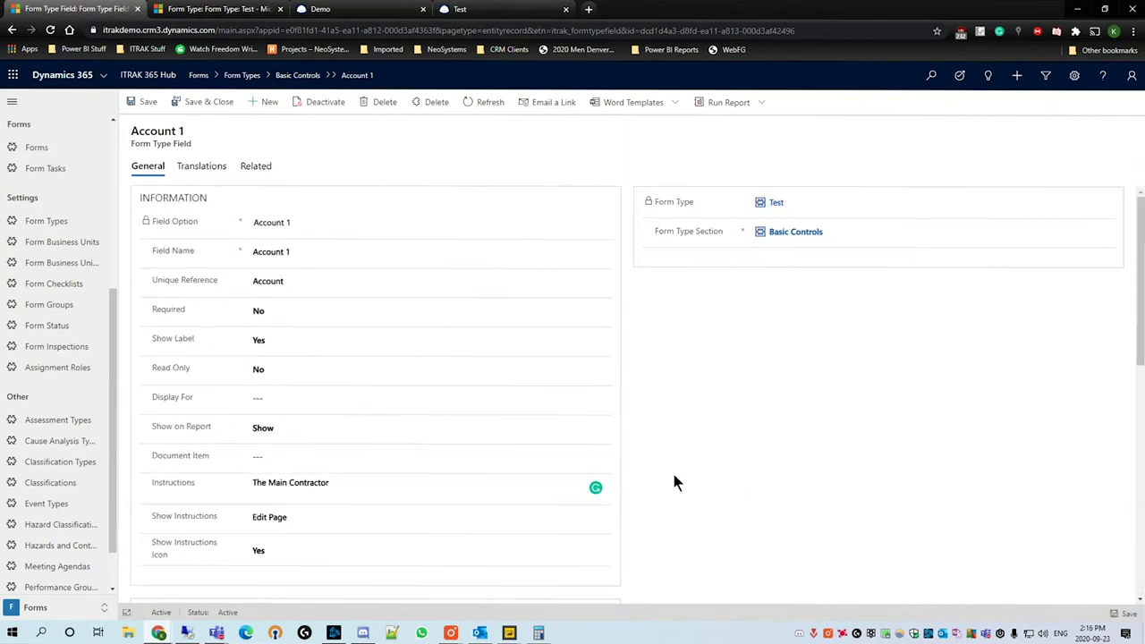
{"action": "left_click", "coordinate": [146, 106]}
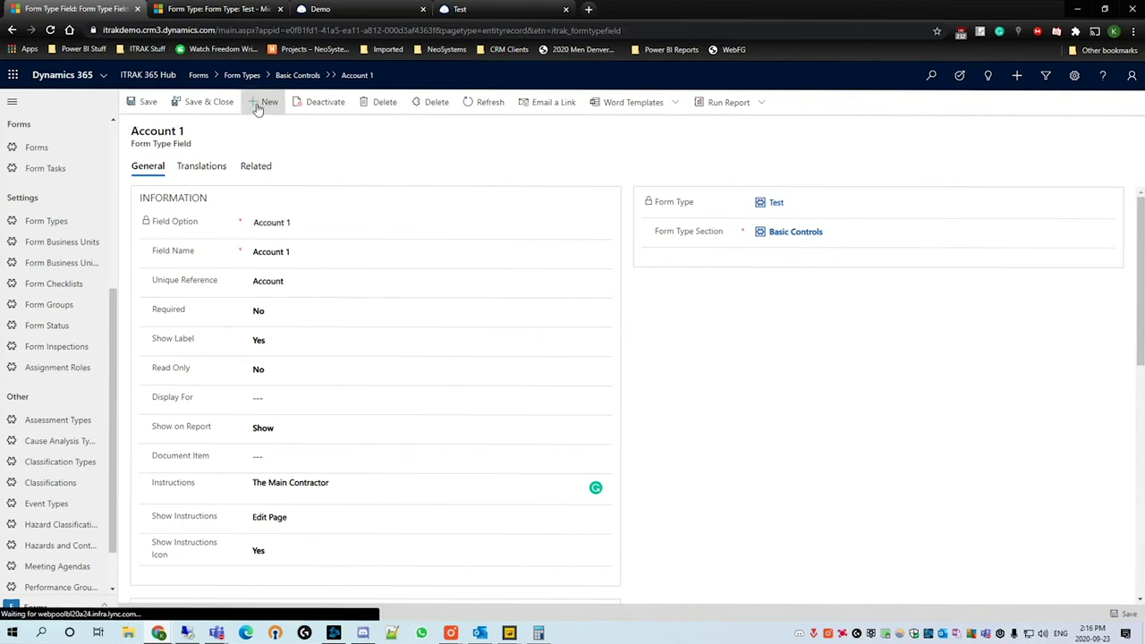
{"action": "left_click", "coordinate": [265, 102]}
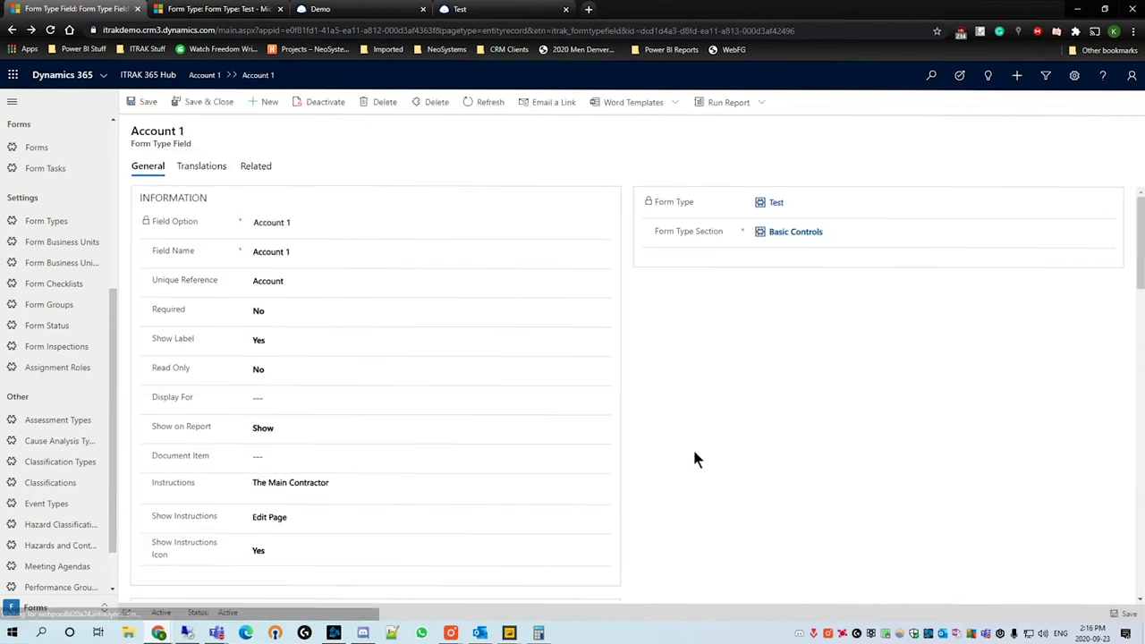
{"action": "scroll", "coordinate": [680, 488], "scroll_direction": "down", "scroll_amount": 3}
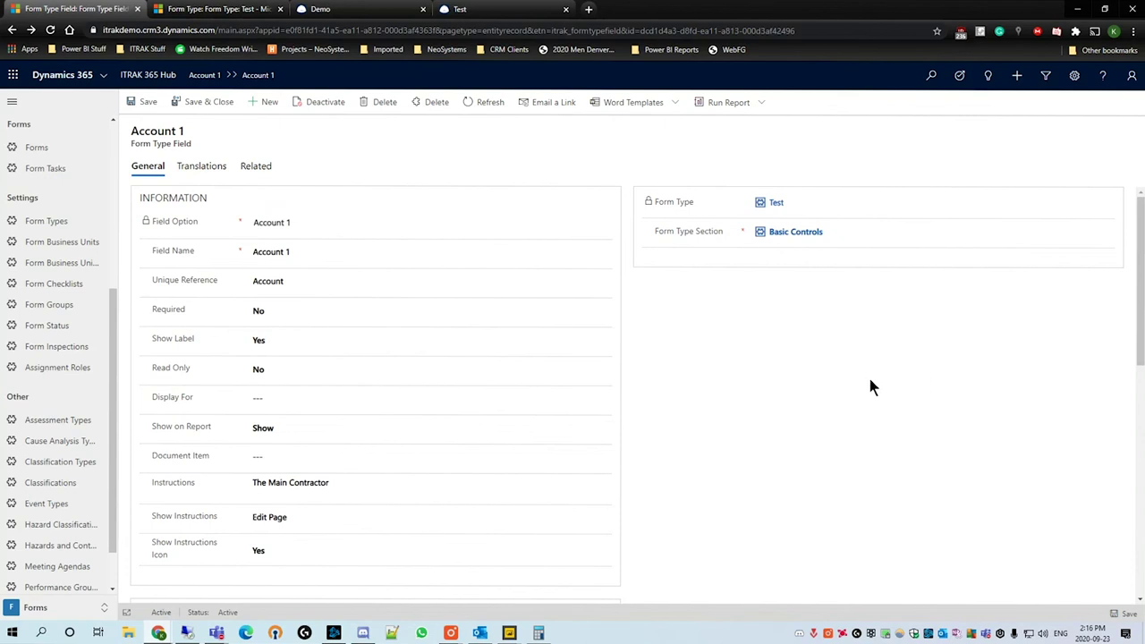
Step: Start a new Basic Controls field with the User-defined DateTime field option
{"action": "left_click", "coordinate": [776, 234]}
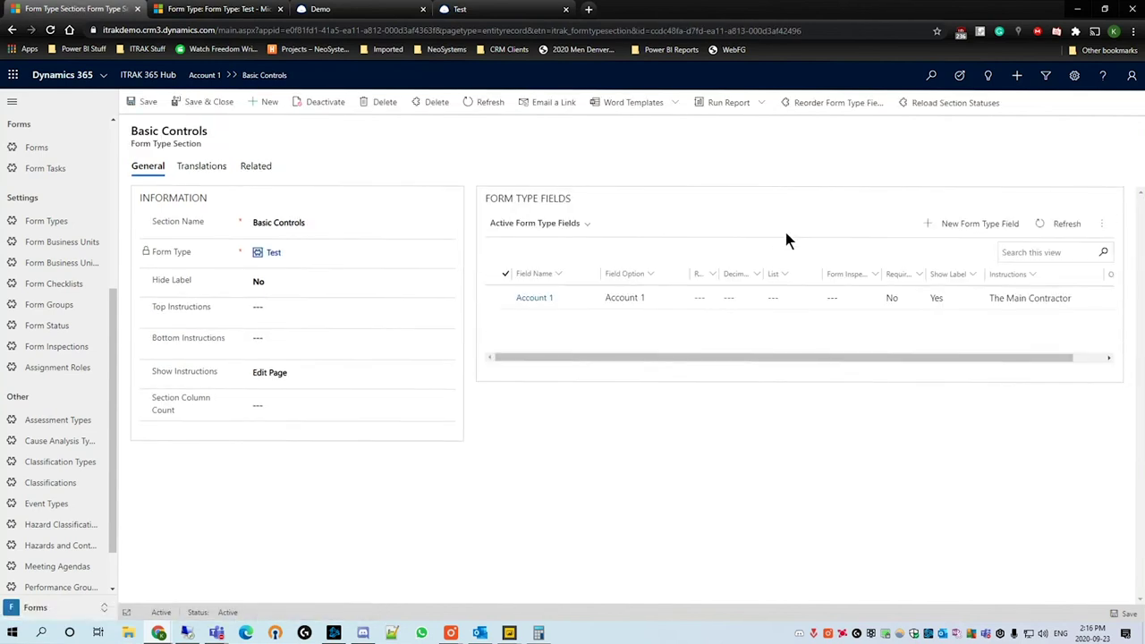
{"action": "left_click", "coordinate": [964, 234]}
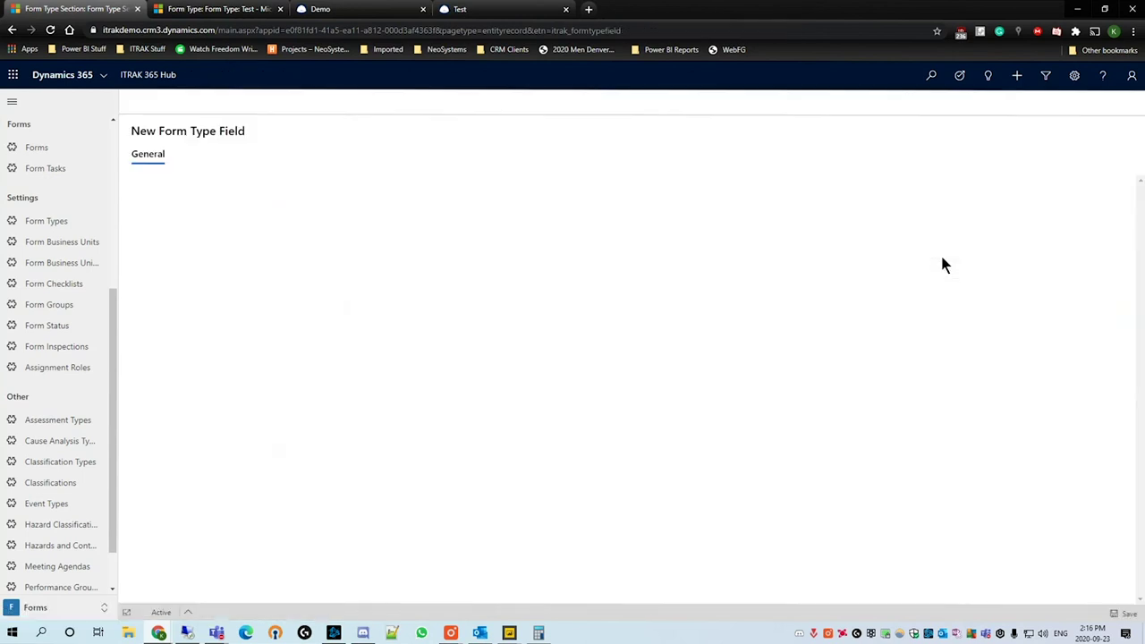
{"action": "left_click", "coordinate": [277, 213]}
{"action": "scroll", "coordinate": [398, 268], "scroll_direction": "down", "scroll_amount": 10}
{"action": "scroll", "coordinate": [399, 301], "scroll_direction": "down", "scroll_amount": 6}
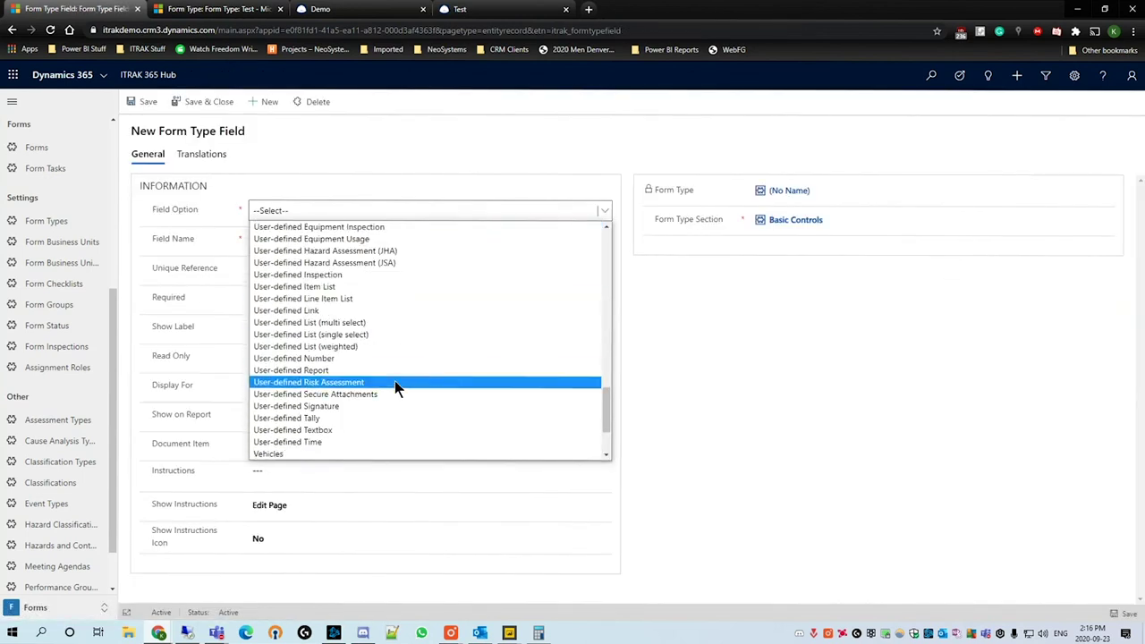
{"action": "scroll", "coordinate": [362, 340], "scroll_direction": "up", "scroll_amount": 3}
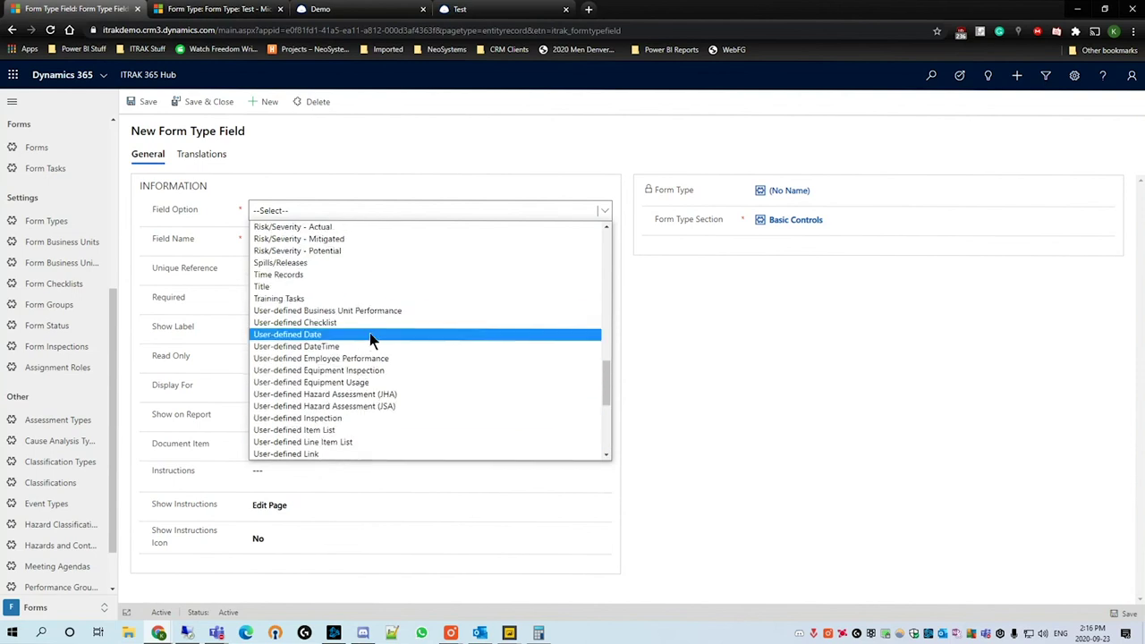
{"action": "left_click", "coordinate": [362, 344]}
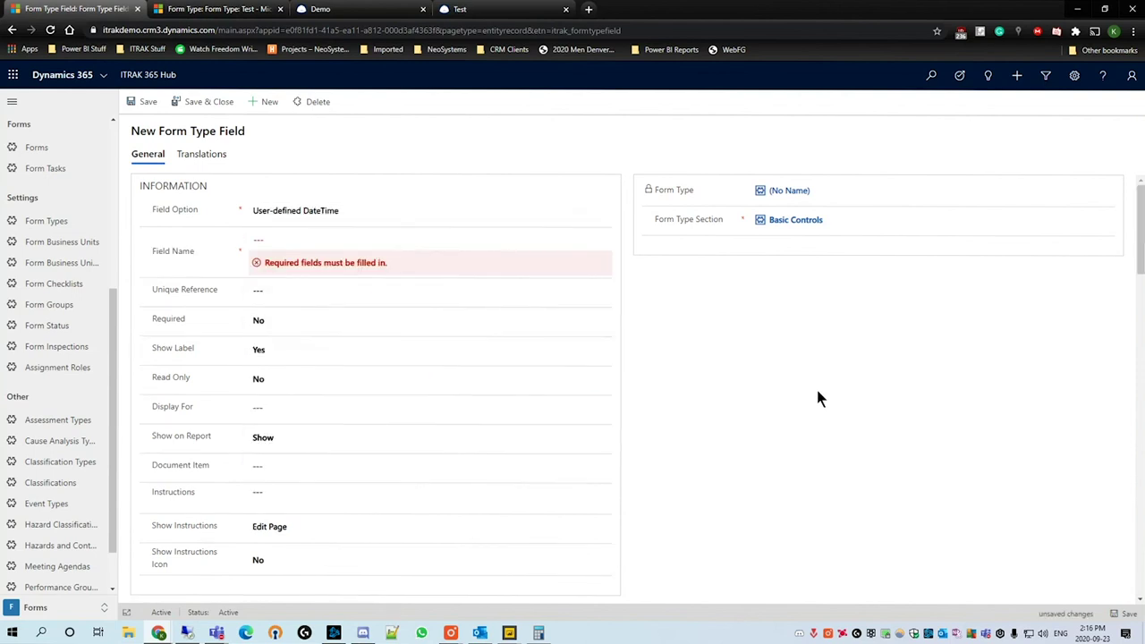
Step: Name the new field 'Date/Time' and save it
{"action": "left_click", "coordinate": [358, 239]}
{"action": "type", "text": "Date/t"}
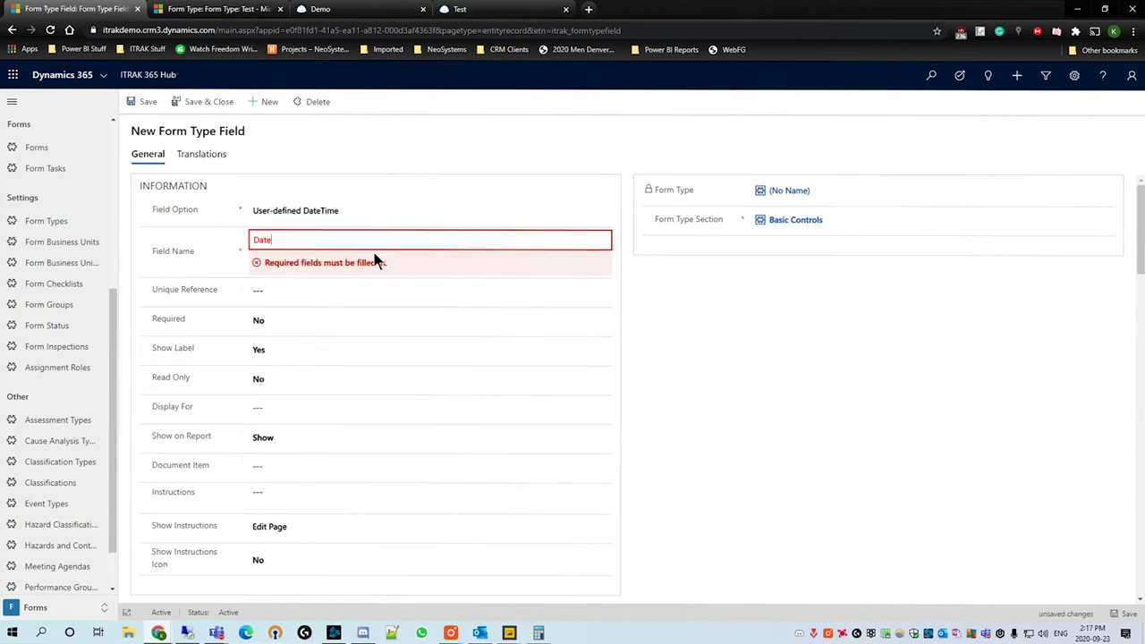
{"action": "key", "text": "Menu"}
{"action": "key", "text": "Escape"}
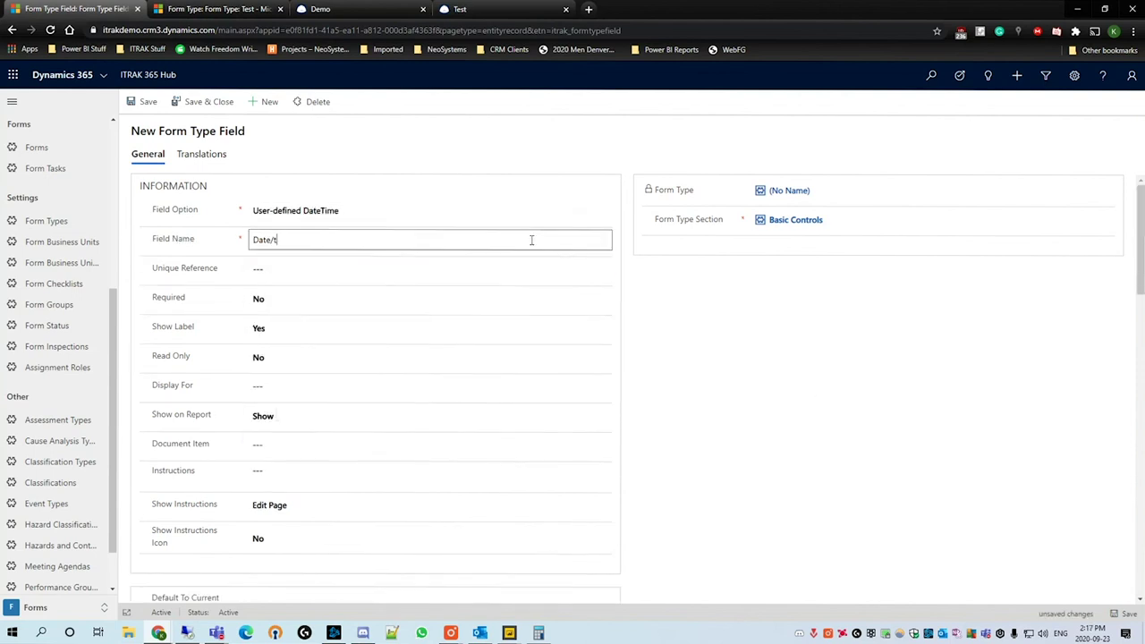
{"action": "key", "text": "BackSpace"}
{"action": "type", "text": "Time"}
{"action": "left_click", "coordinate": [1124, 614]}
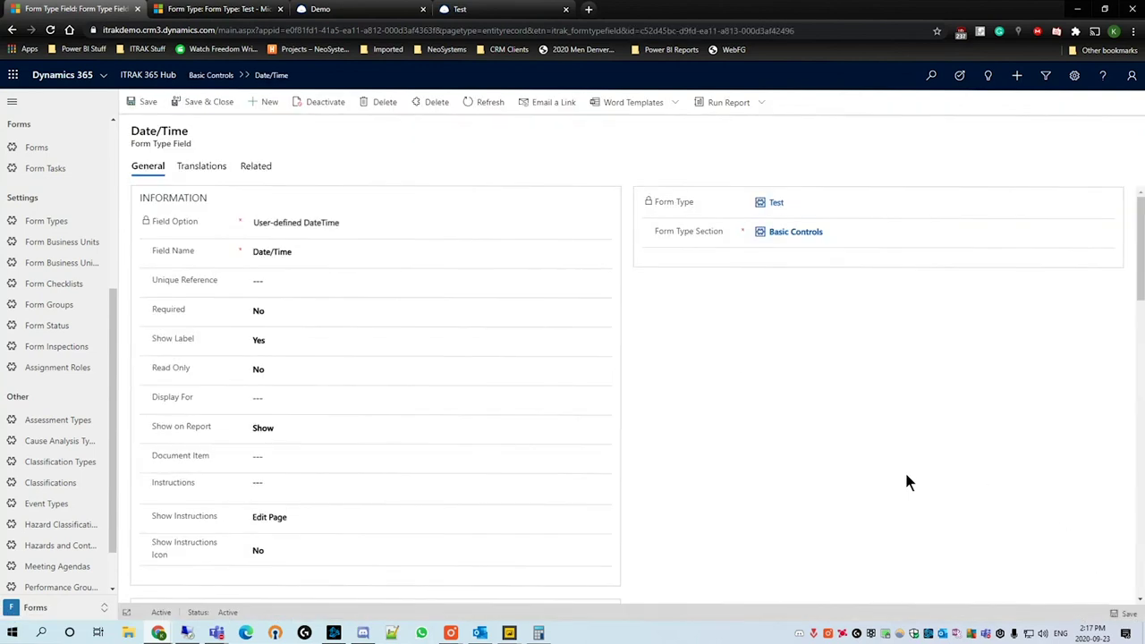
Step: Set Default To Current Date/Time and Read Only to Yes on Date/Time, then save
{"action": "scroll", "coordinate": [565, 324], "scroll_direction": "down", "scroll_amount": 1}
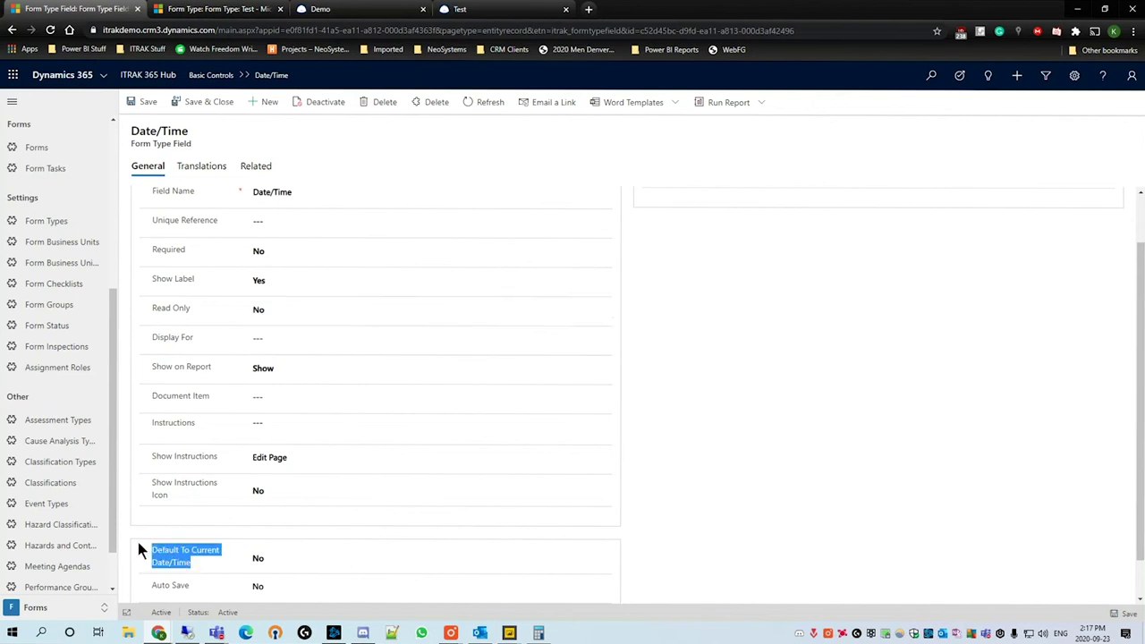
{"action": "left_click", "coordinate": [290, 551]}
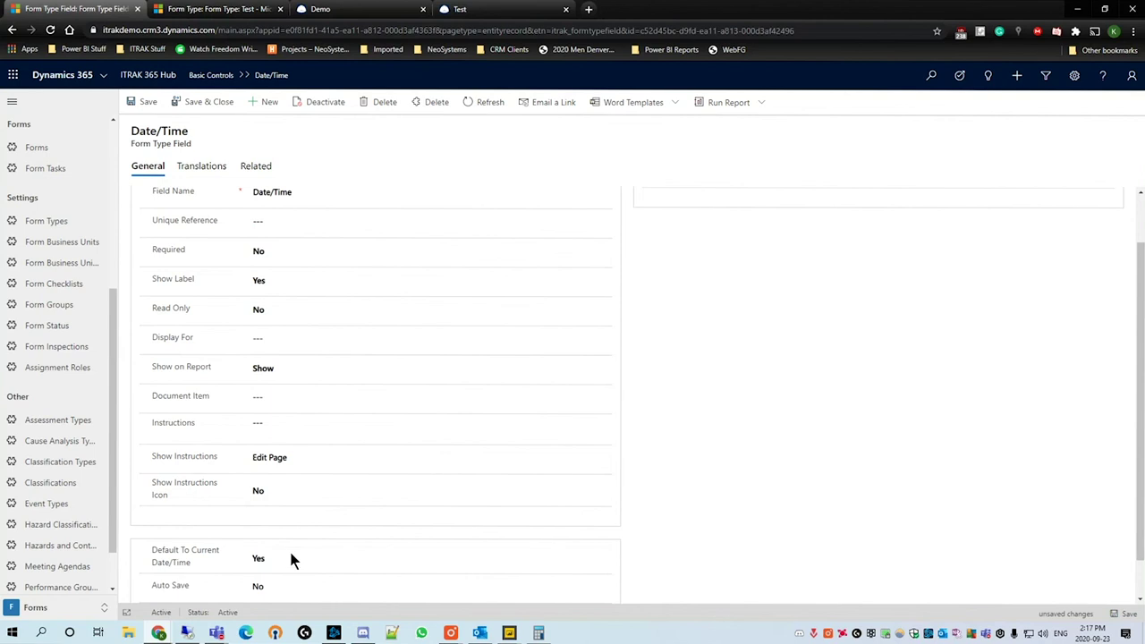
{"action": "left_click", "coordinate": [266, 310]}
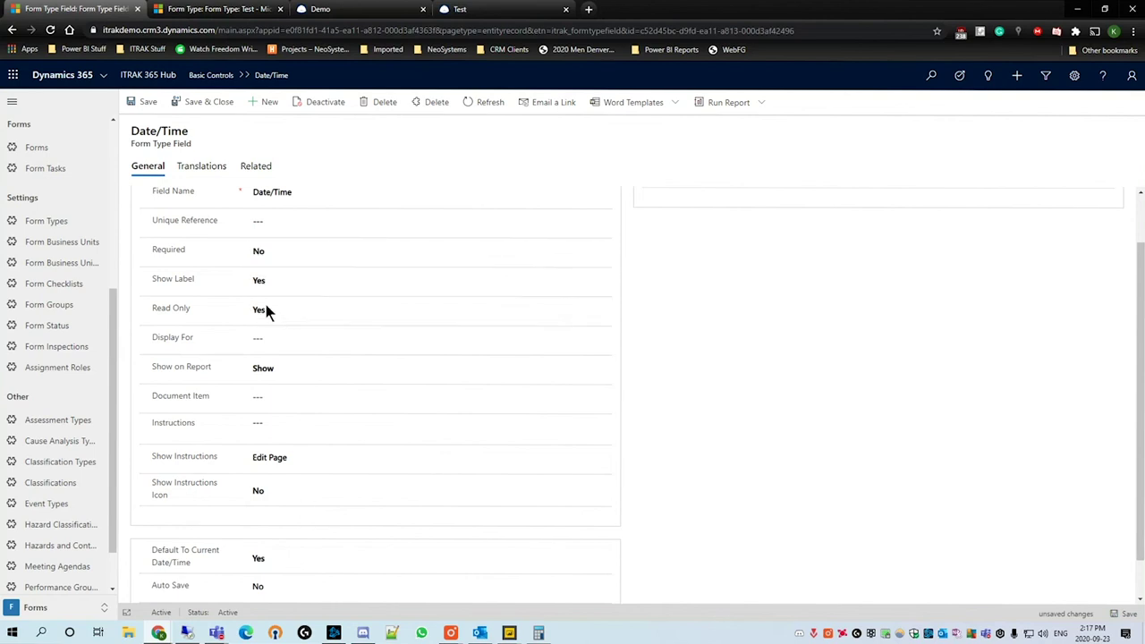
{"action": "left_click", "coordinate": [1124, 615]}
Step: Reload the portal Test form and confirm Date/Time is prefilled as 23-Sep-2020 02:17 PM
{"action": "left_click", "coordinate": [501, 12]}
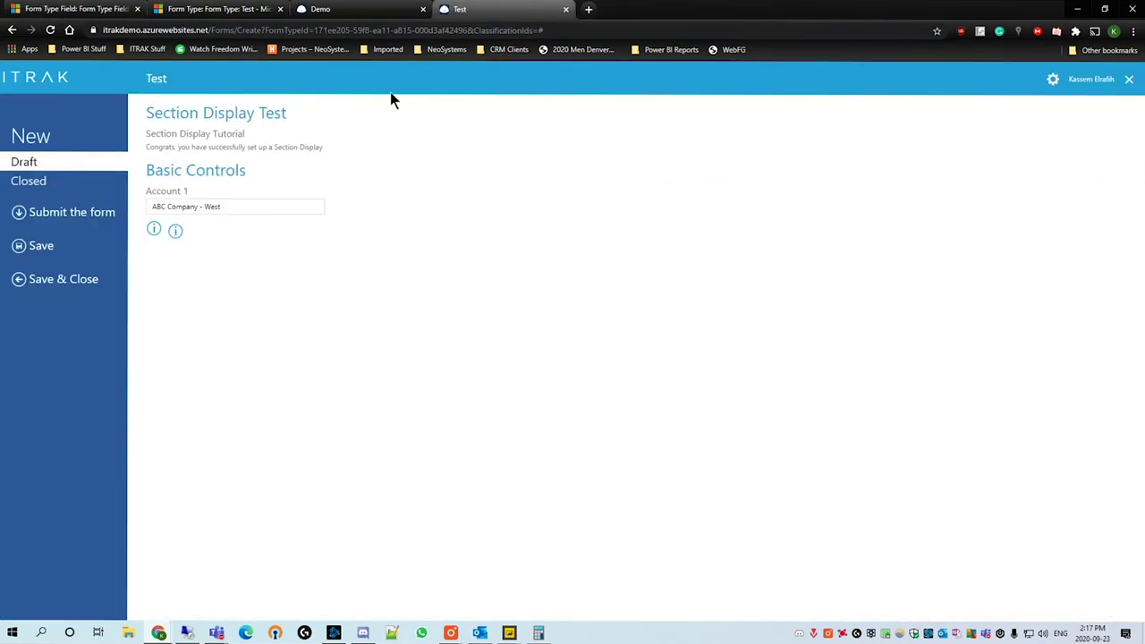
{"action": "left_click", "coordinate": [51, 30]}
{"action": "left_click", "coordinate": [628, 99]}
{"action": "left_click_drag", "start_coordinate": [156, 270], "coordinate": [223, 272]}
{"action": "left_click", "coordinate": [210, 294]}
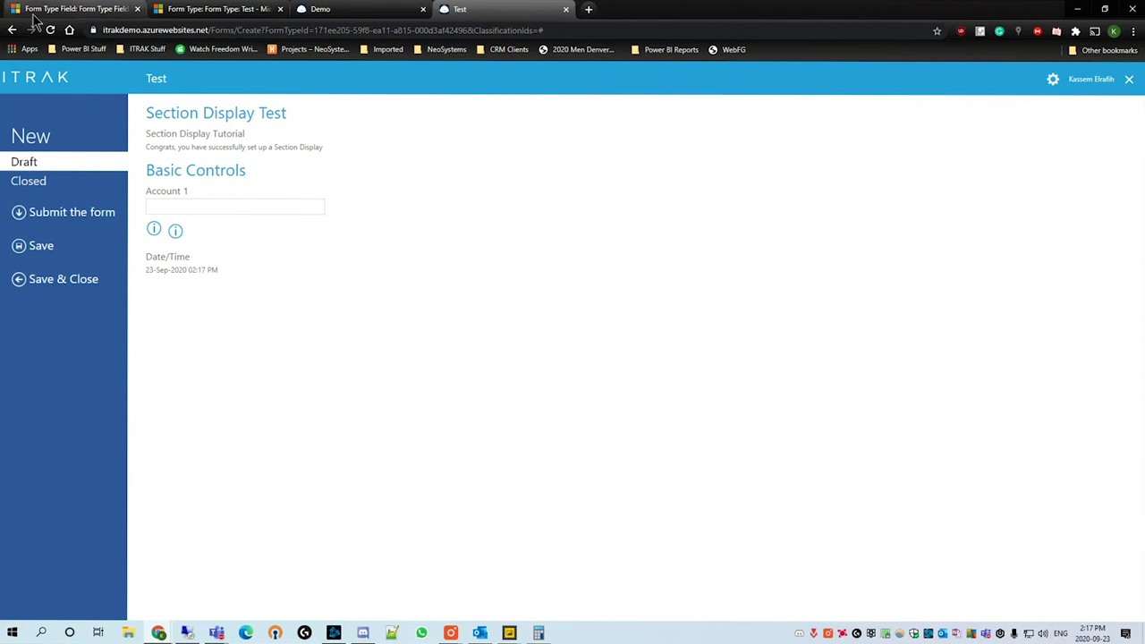
{"action": "left_click", "coordinate": [71, 9]}
Step: Set the Date/Time field's Read Only back to No and save
{"action": "scroll", "coordinate": [295, 260], "scroll_direction": "up", "scroll_amount": 1}
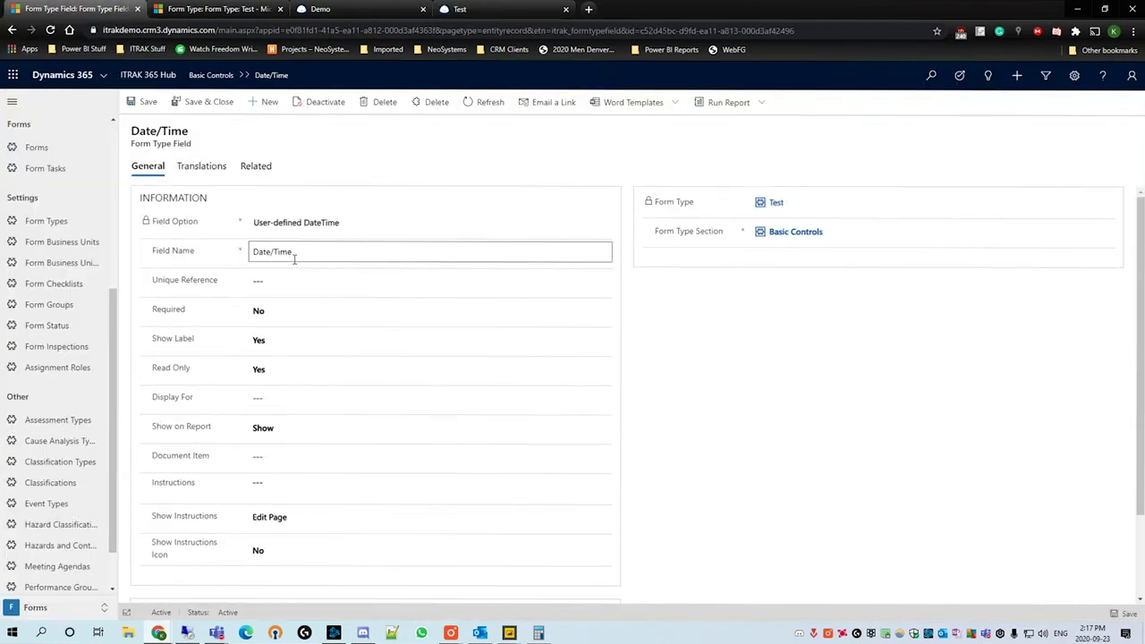
{"action": "scroll", "coordinate": [315, 275], "scroll_direction": "down", "scroll_amount": 2}
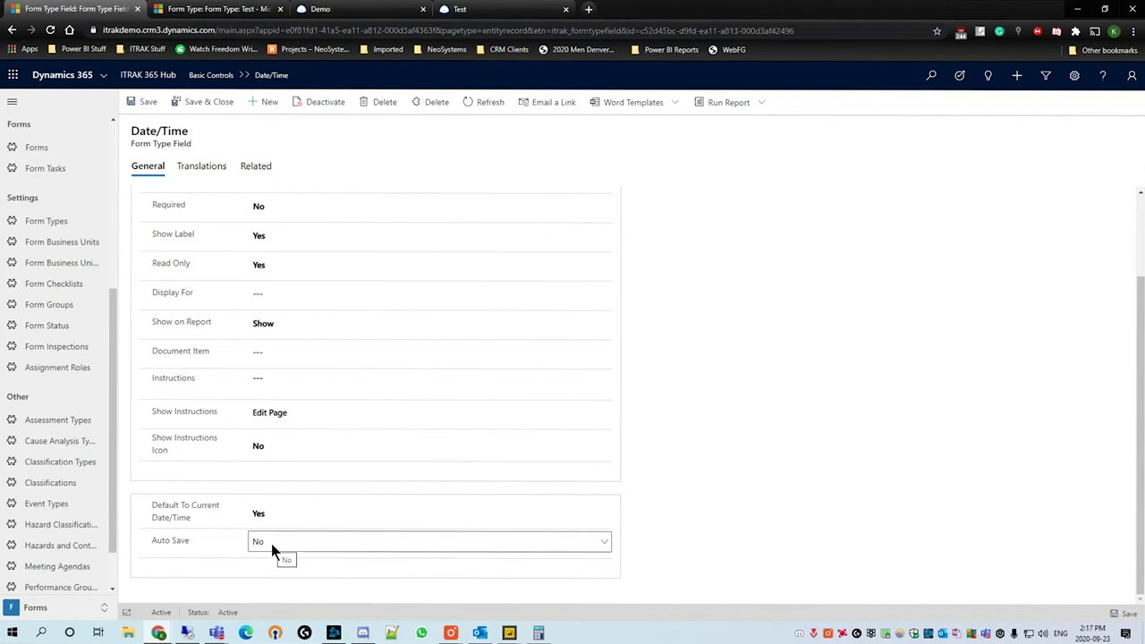
{"action": "scroll", "coordinate": [735, 437], "scroll_direction": "up", "scroll_amount": 2}
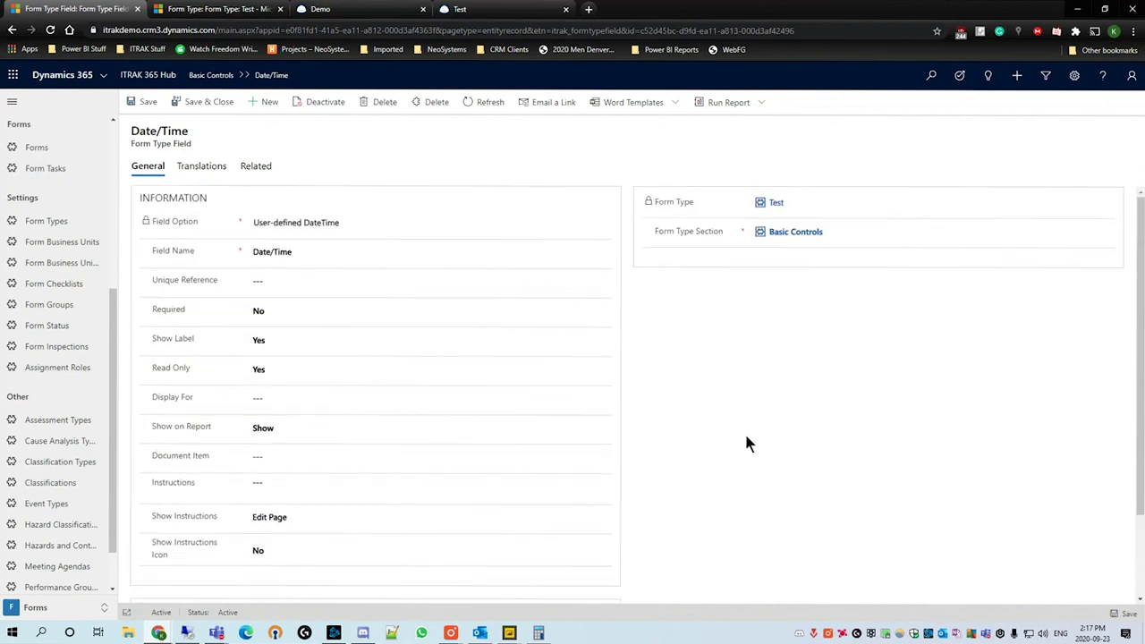
{"action": "scroll", "coordinate": [434, 462], "scroll_direction": "down", "scroll_amount": 2}
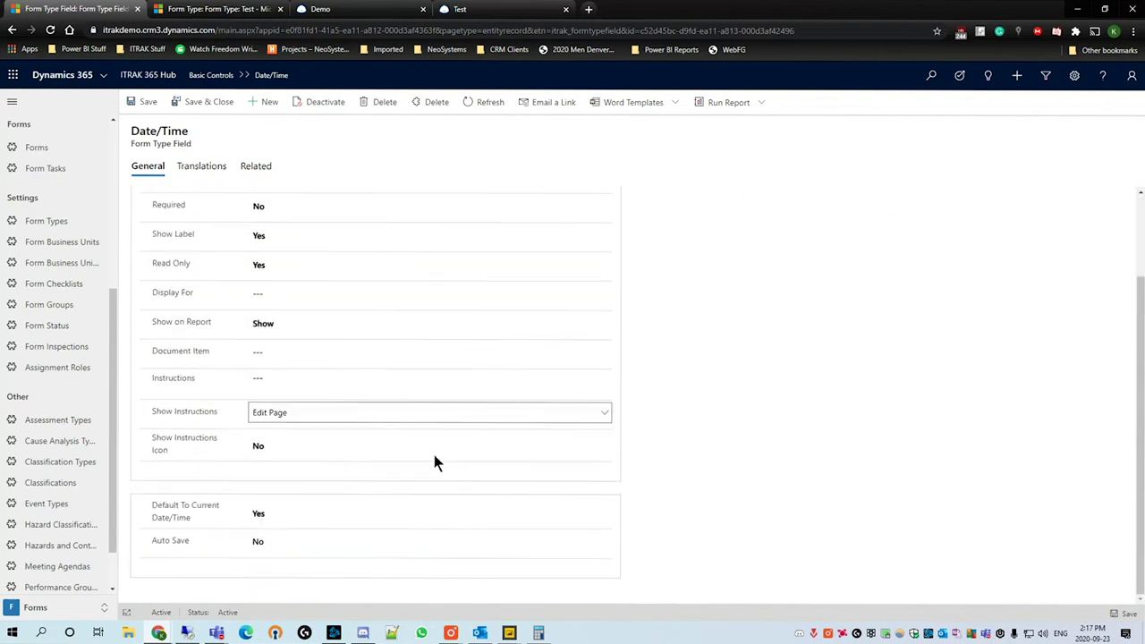
{"action": "left_click", "coordinate": [376, 264]}
{"action": "left_click", "coordinate": [442, 271]}
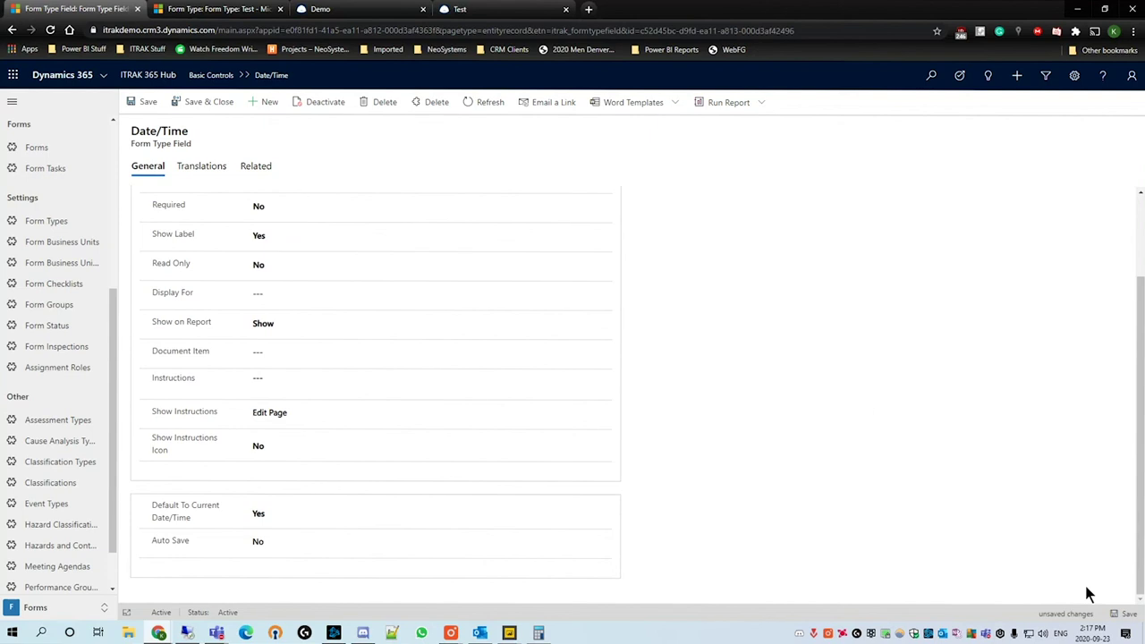
{"action": "left_click", "coordinate": [1125, 614]}
Step: Reload the portal form and pick 6 July 2094 in the Date/Time calendar
{"action": "left_click", "coordinate": [519, 9]}
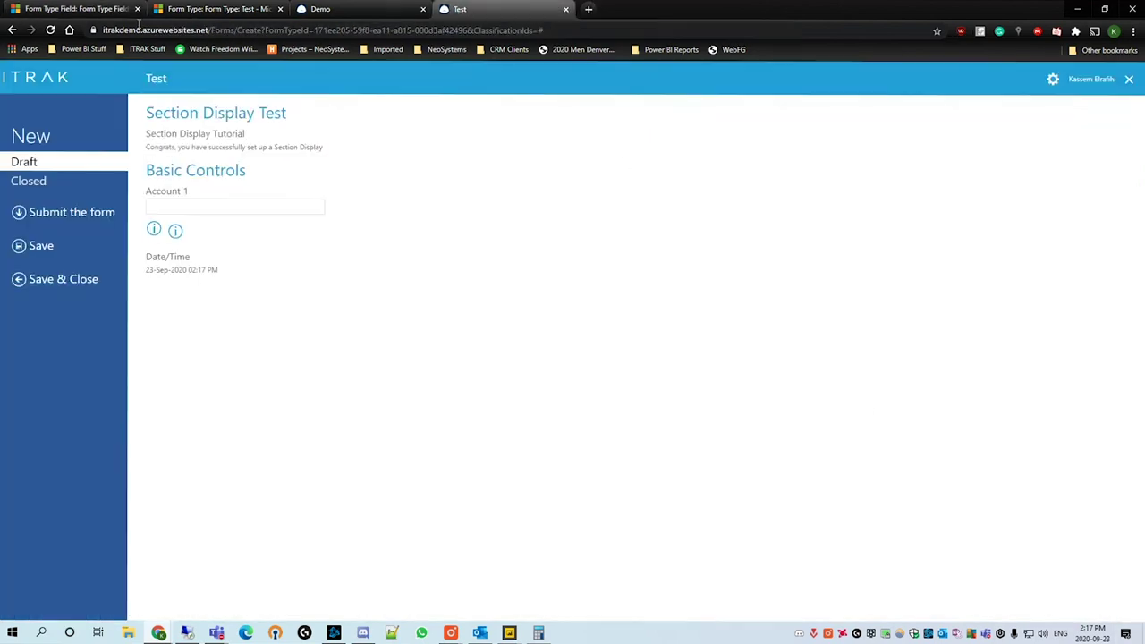
{"action": "left_click", "coordinate": [50, 29]}
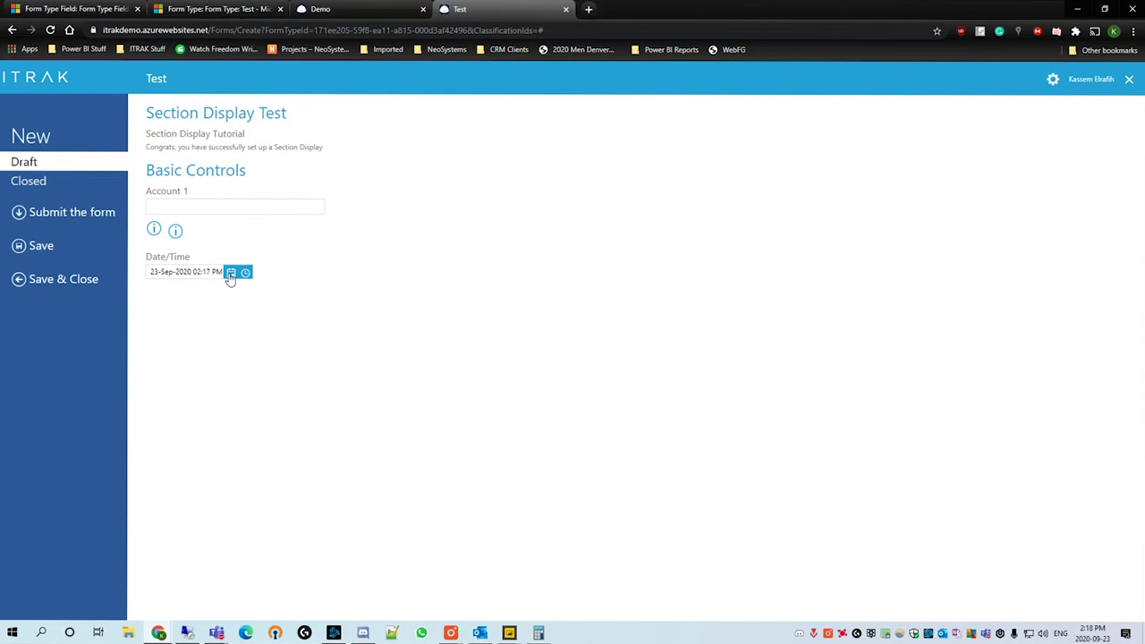
{"action": "left_click", "coordinate": [230, 275]}
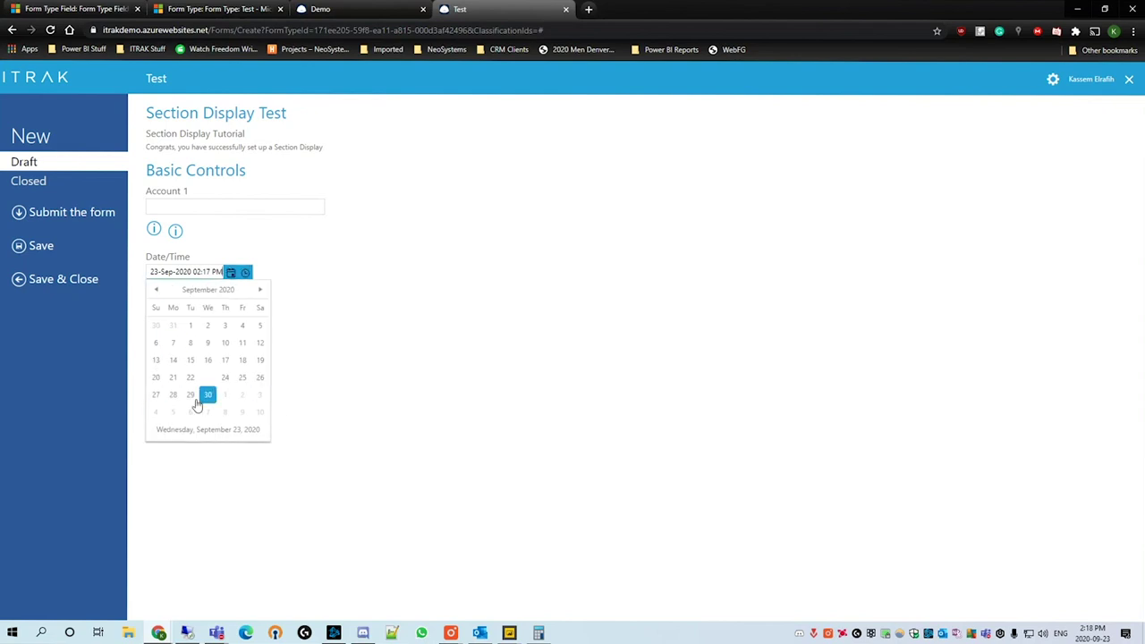
{"action": "left_click", "coordinate": [156, 290]}
{"action": "left_click", "coordinate": [210, 292]}
{"action": "left_click", "coordinate": [214, 290]}
{"action": "left_click", "coordinate": [212, 290]}
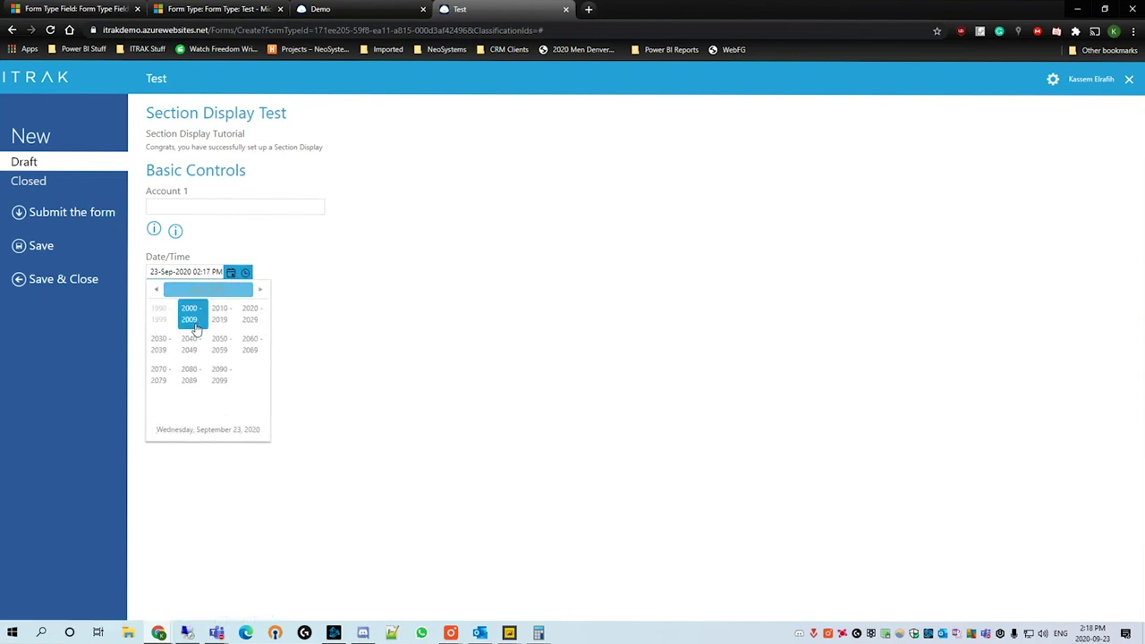
{"action": "left_click", "coordinate": [219, 374]}
{"action": "left_click", "coordinate": [221, 346]}
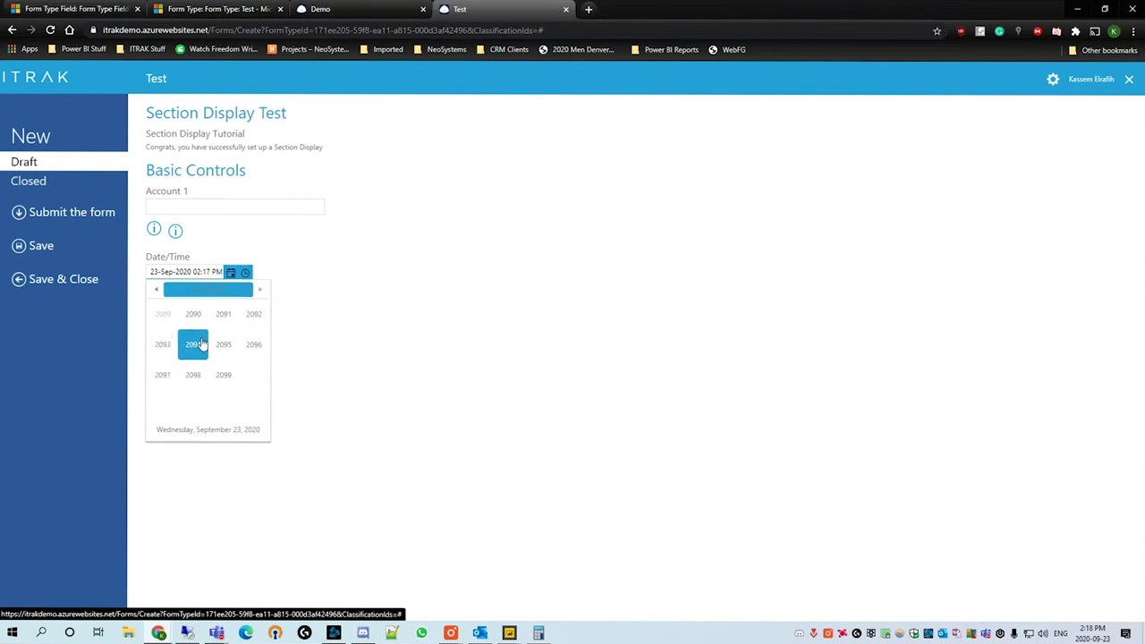
{"action": "left_click", "coordinate": [233, 351]}
{"action": "left_click", "coordinate": [186, 342]}
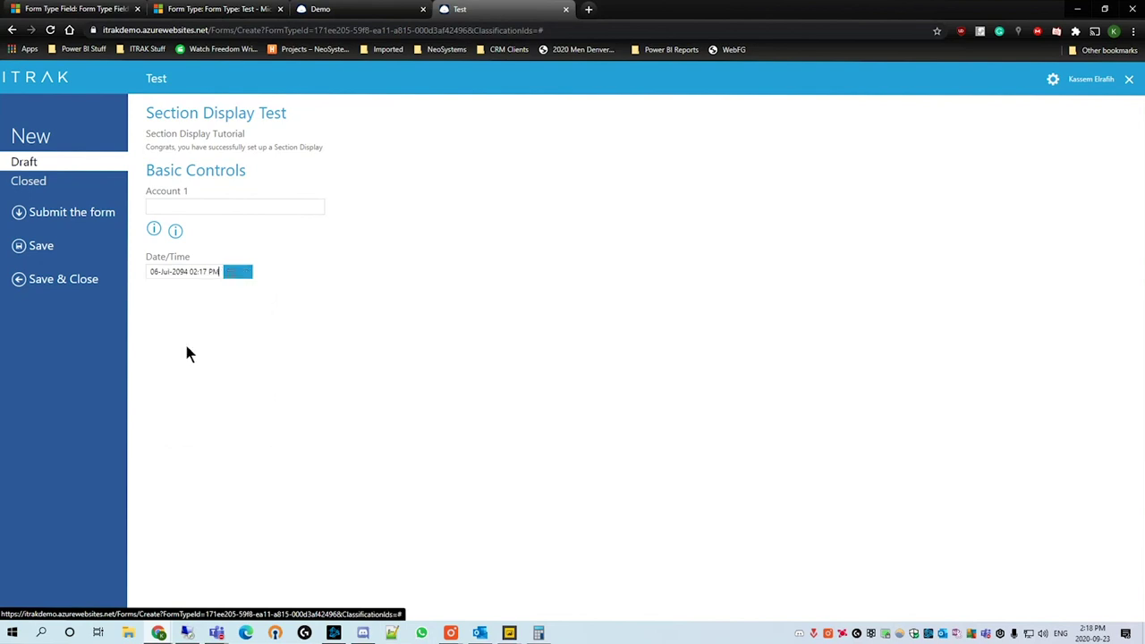
Step: Set the Date/Time time to 02:35 PM
{"action": "left_click", "coordinate": [246, 273]}
{"action": "scroll", "coordinate": [214, 322], "scroll_direction": "down", "scroll_amount": 5}
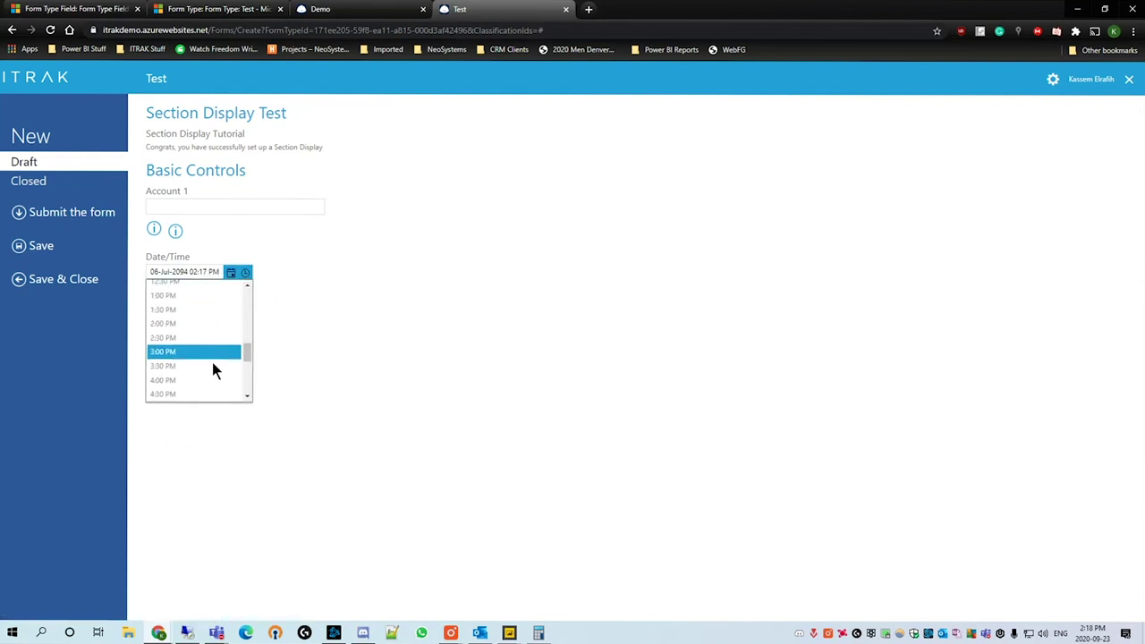
{"action": "left_click", "coordinate": [191, 340]}
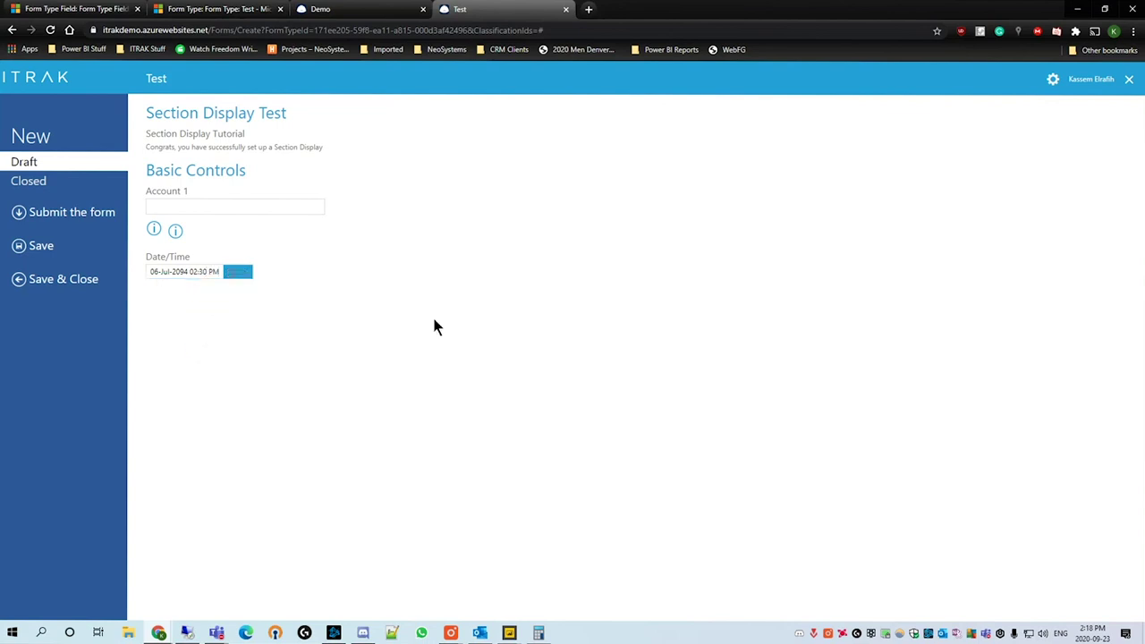
{"action": "key", "text": "BackSpace"}
{"action": "type", "text": "5"}
{"action": "left_click", "coordinate": [526, 347]}
Step: Start another new Basic Controls field with the User-defined Textbox field option
{"action": "left_click", "coordinate": [76, 9]}
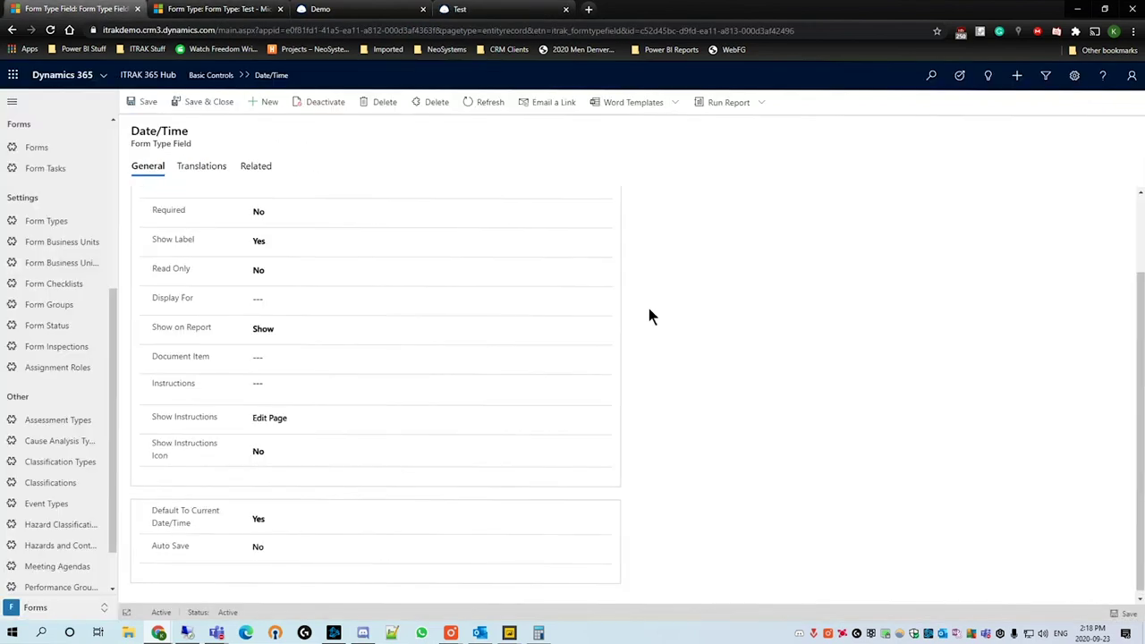
{"action": "left_click", "coordinate": [795, 232]}
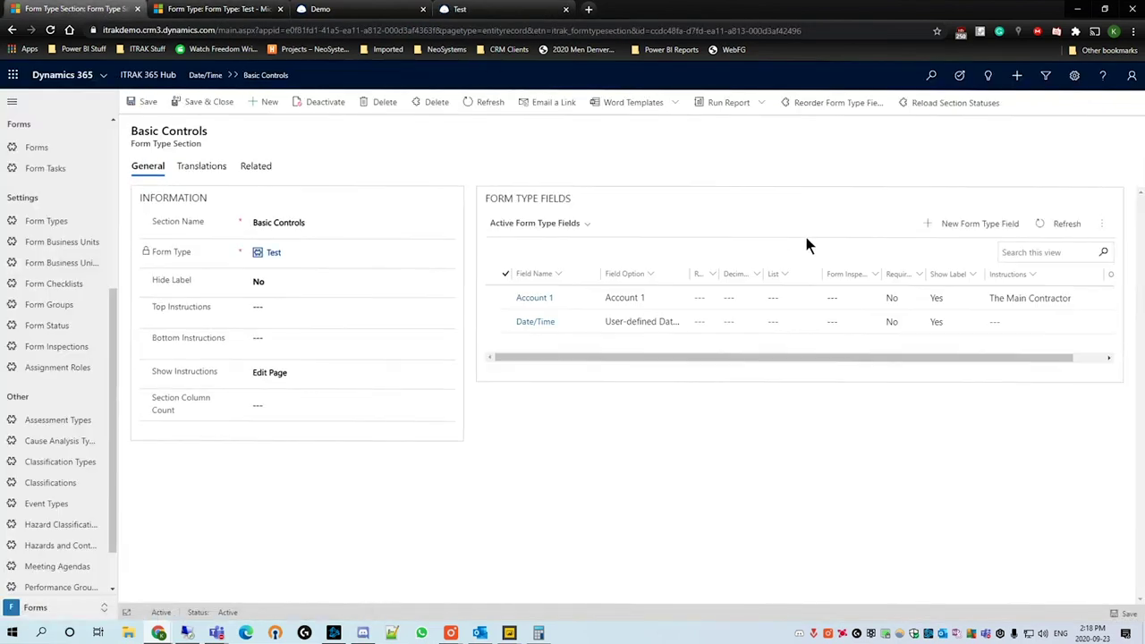
{"action": "left_click", "coordinate": [970, 223]}
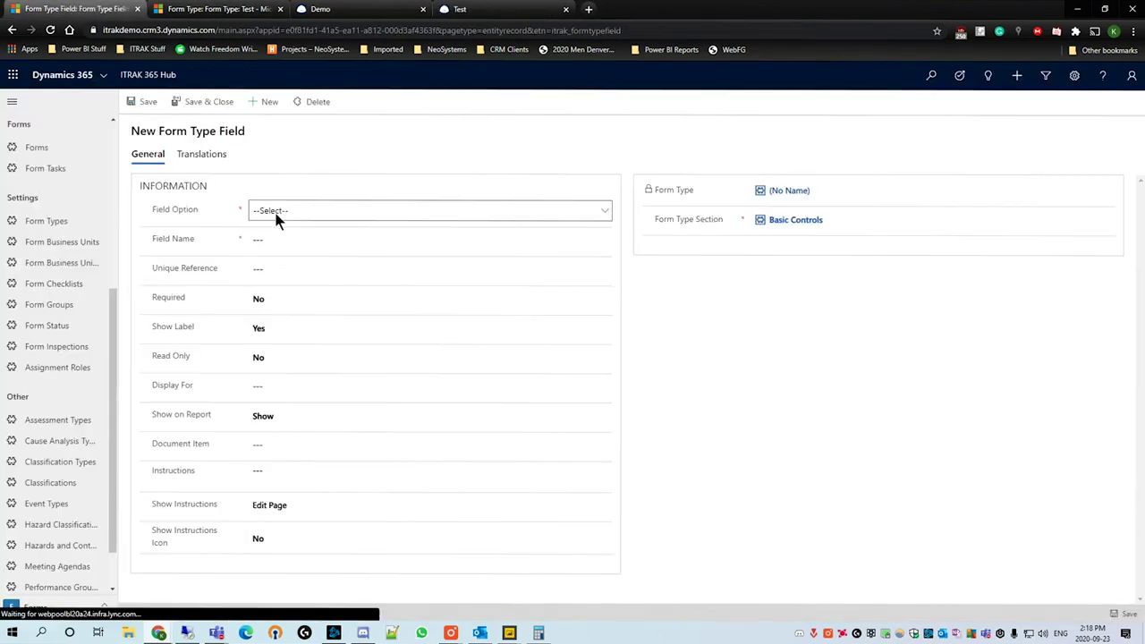
{"action": "left_click", "coordinate": [277, 214]}
{"action": "scroll", "coordinate": [406, 328], "scroll_direction": "down", "scroll_amount": 10}
{"action": "scroll", "coordinate": [402, 332], "scroll_direction": "down", "scroll_amount": 3}
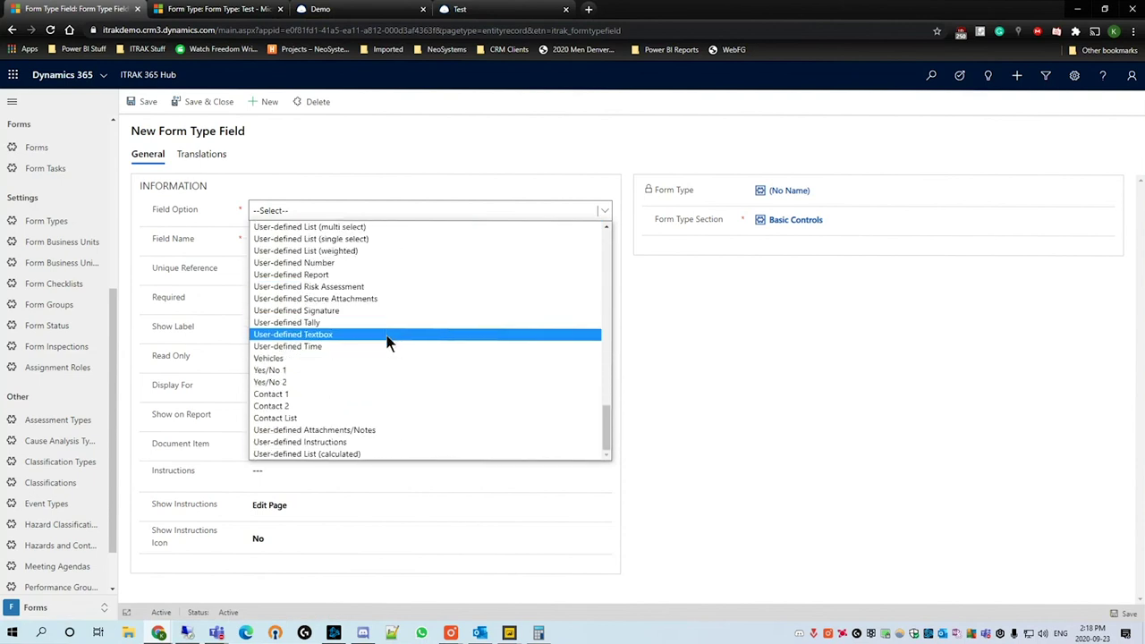
{"action": "left_click", "coordinate": [386, 333]}
Step: Name the new field 'Text Box' and save it
{"action": "left_click", "coordinate": [409, 234]}
{"action": "type", "text": "Text Box"}
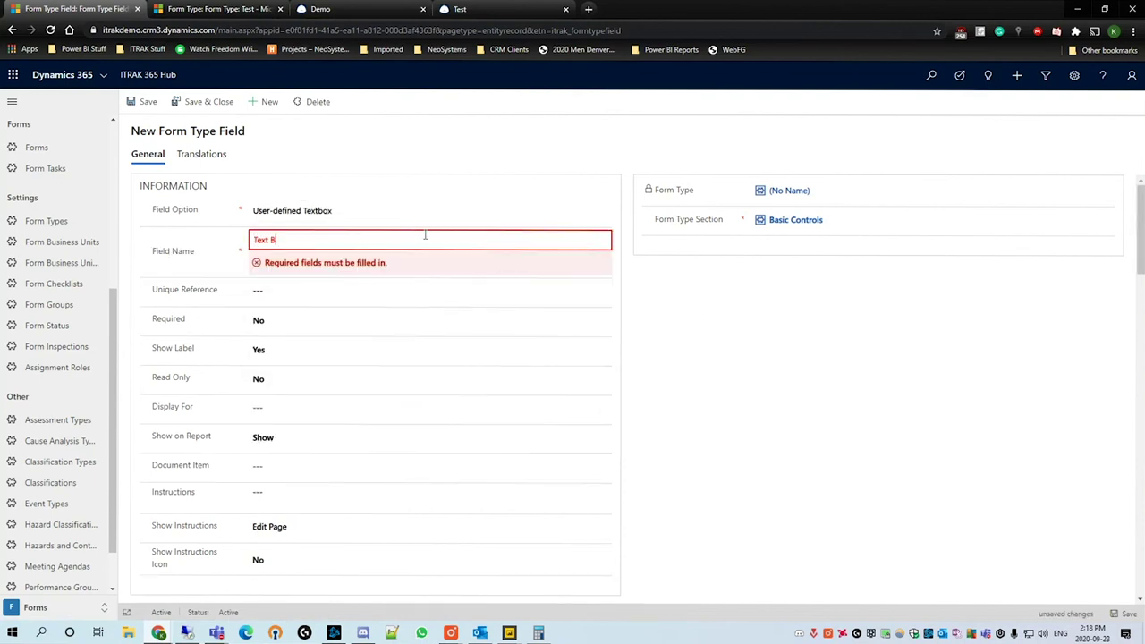
{"action": "left_click", "coordinate": [1124, 613]}
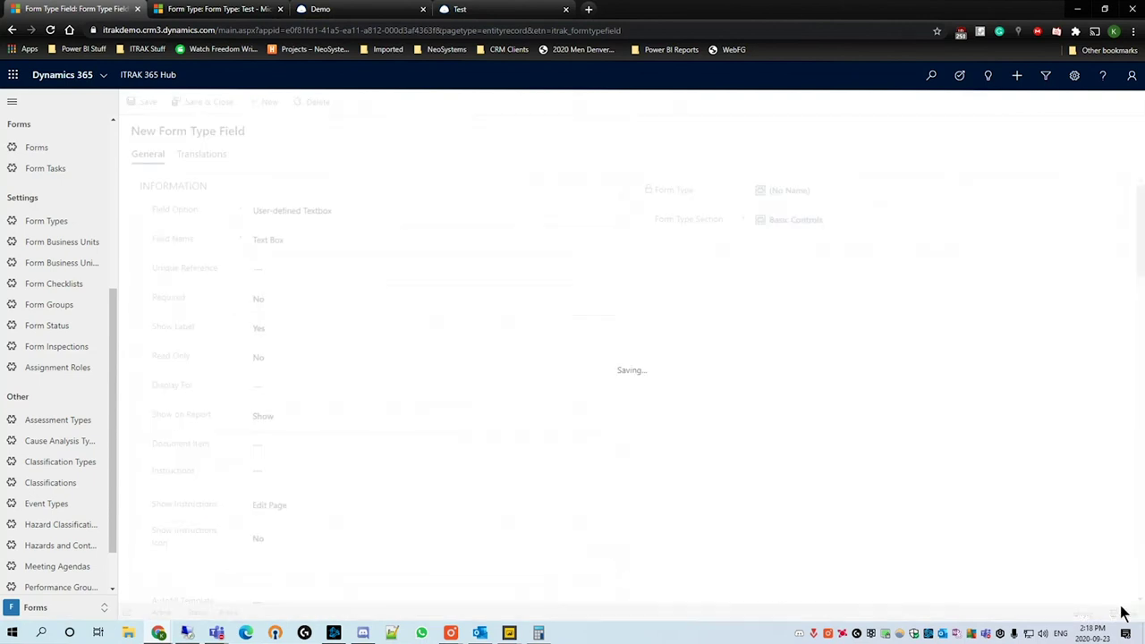
{"action": "scroll", "coordinate": [720, 350], "scroll_direction": "down", "scroll_amount": 3}
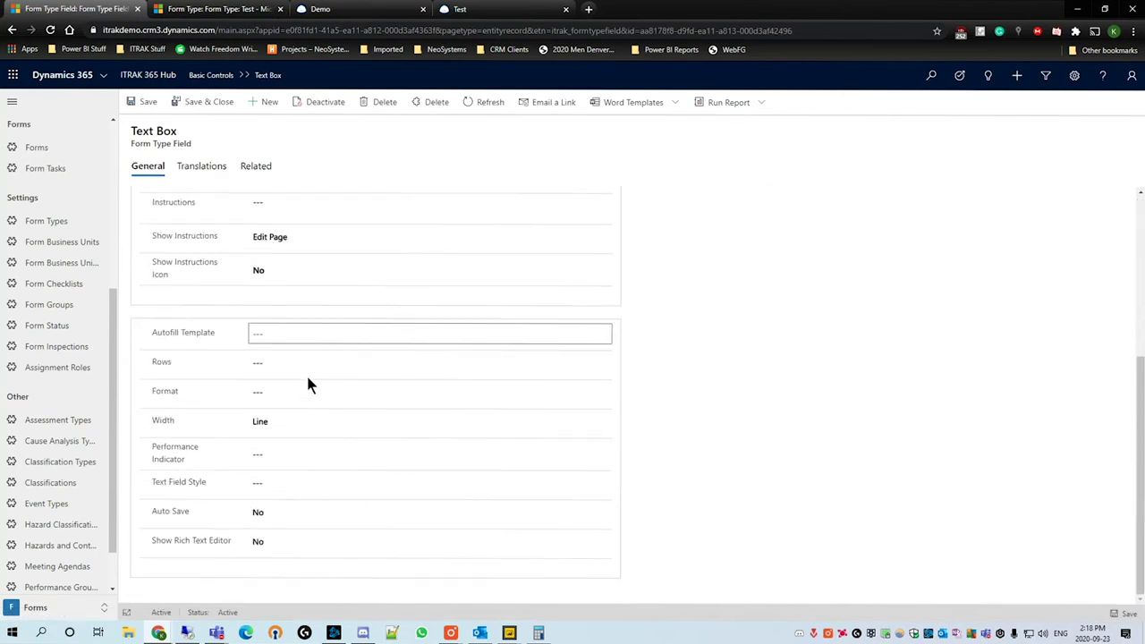
{"action": "left_click", "coordinate": [312, 333]}
{"action": "left_click", "coordinate": [410, 364]}
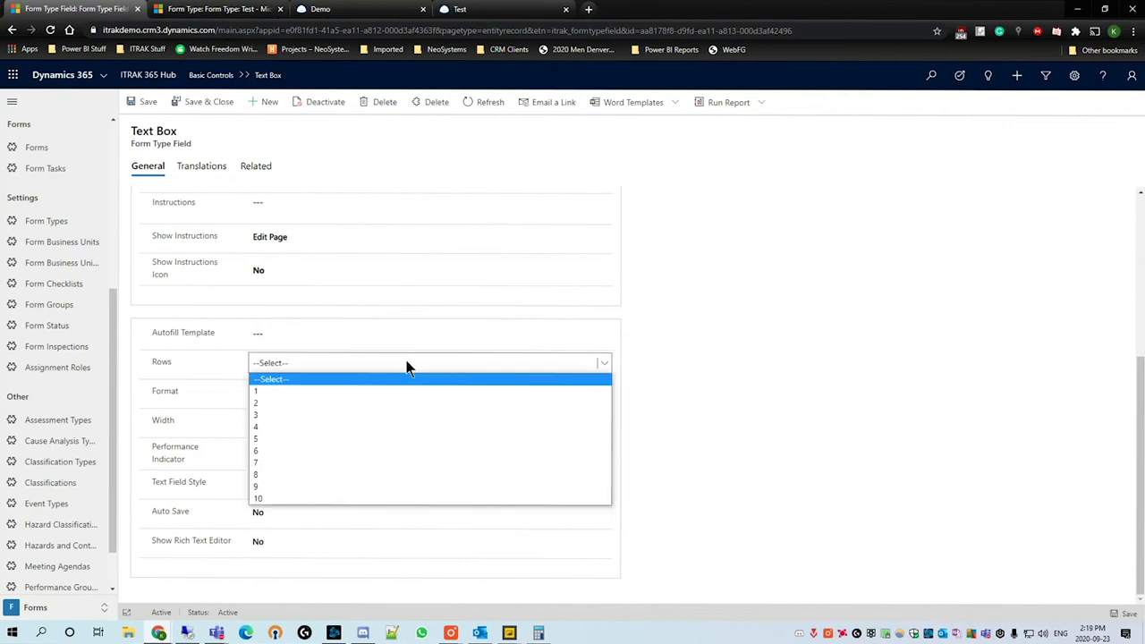
{"action": "left_click", "coordinate": [401, 379]}
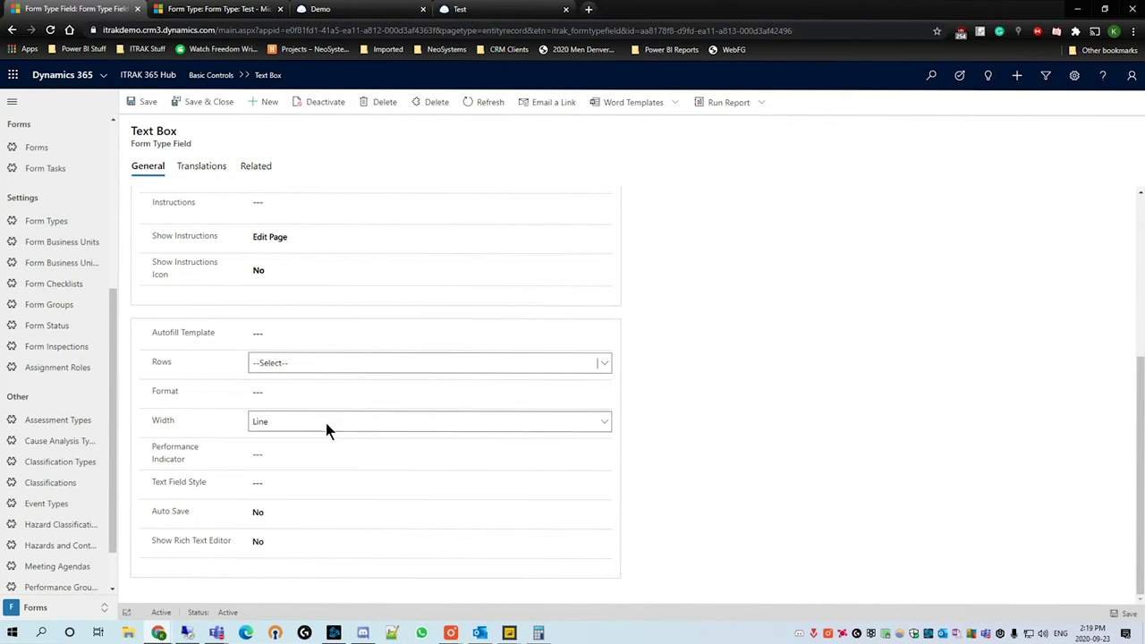
{"action": "left_click", "coordinate": [310, 363]}
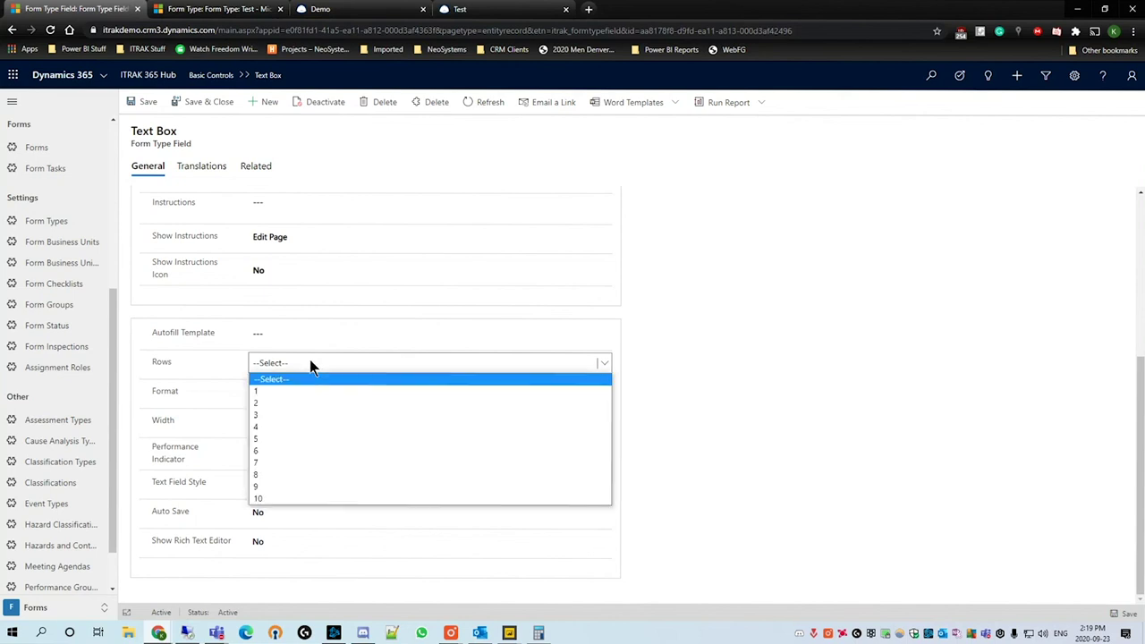
{"action": "left_click", "coordinate": [310, 362]}
{"action": "left_click", "coordinate": [306, 392]}
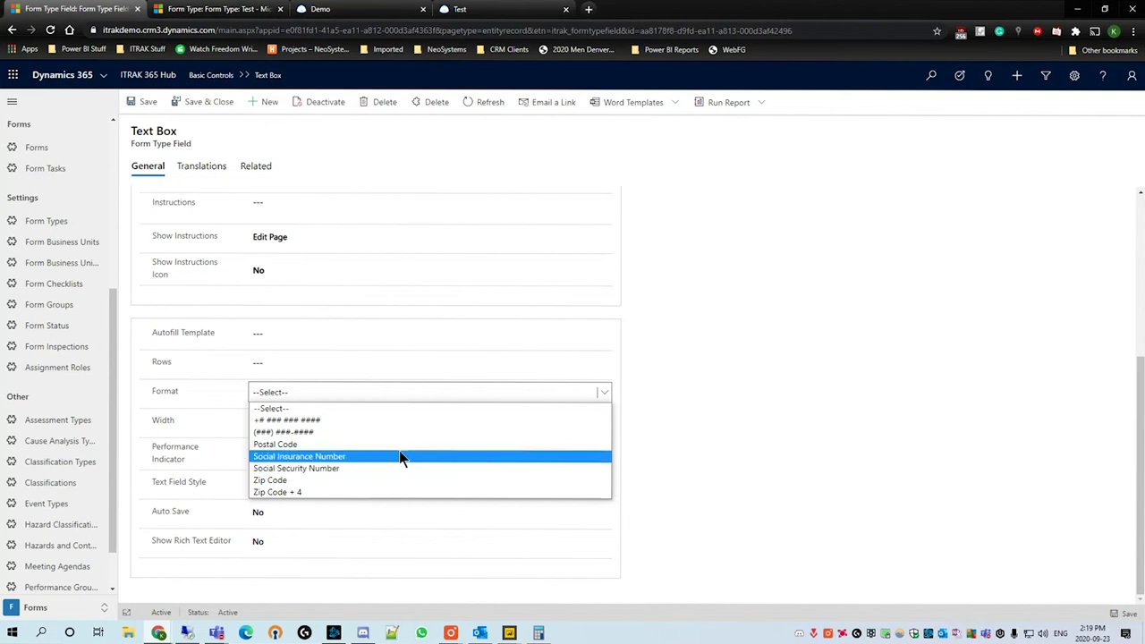
{"action": "left_click", "coordinate": [397, 400]}
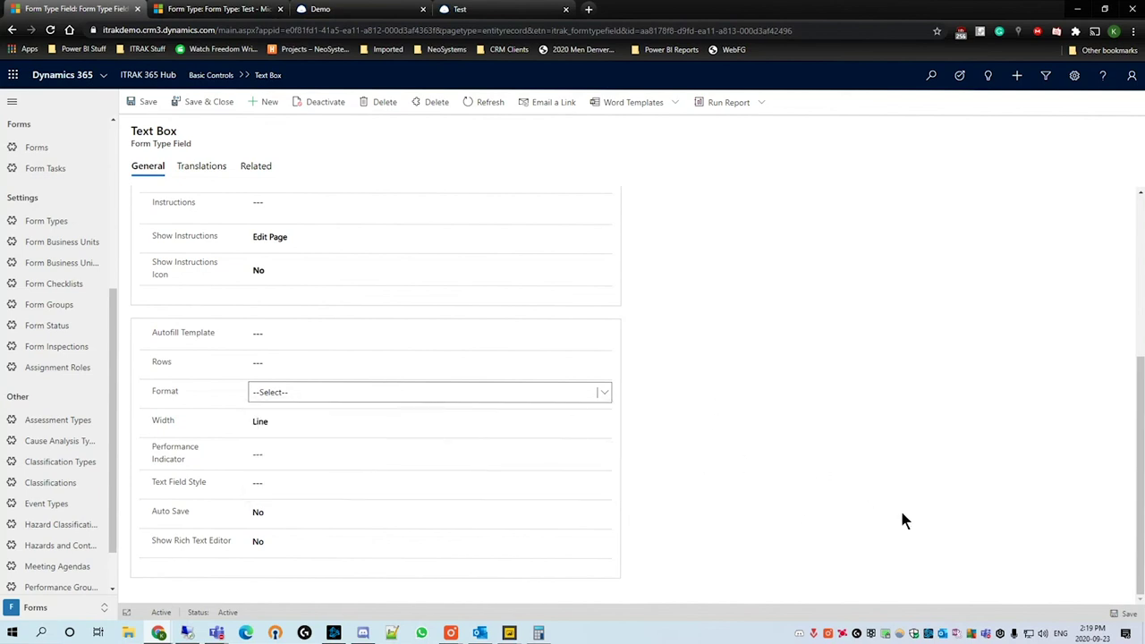
{"action": "left_click", "coordinate": [1119, 614]}
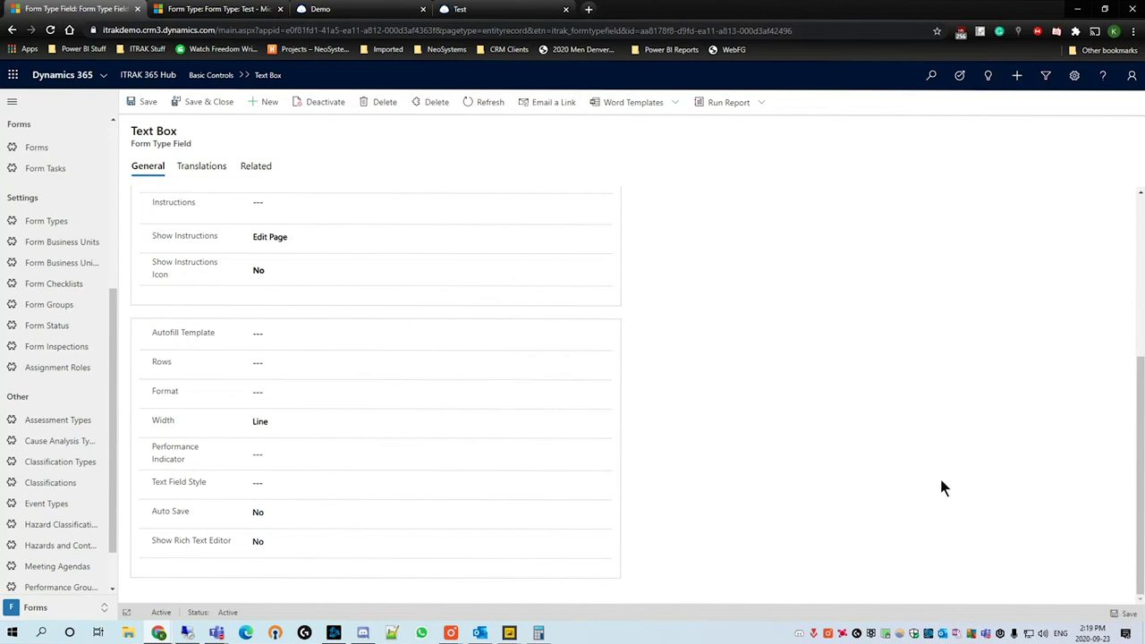
Step: Reload the ITRAK Test form so the new Text Box field appears
{"action": "left_click", "coordinate": [488, 11]}
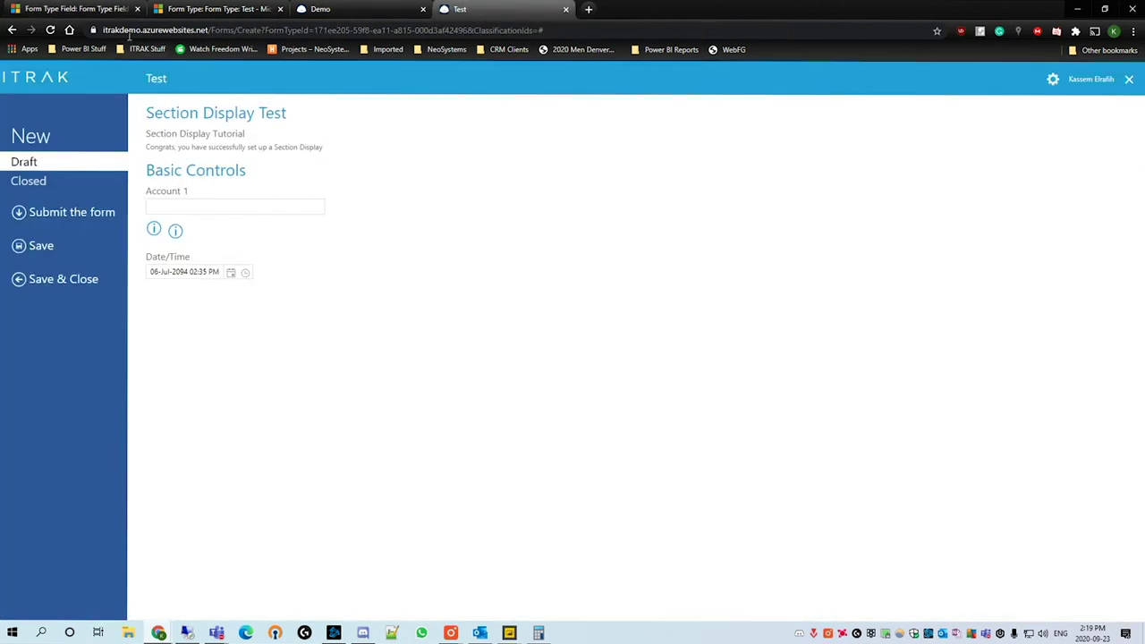
{"action": "left_click", "coordinate": [50, 29]}
{"action": "left_click", "coordinate": [629, 118]}
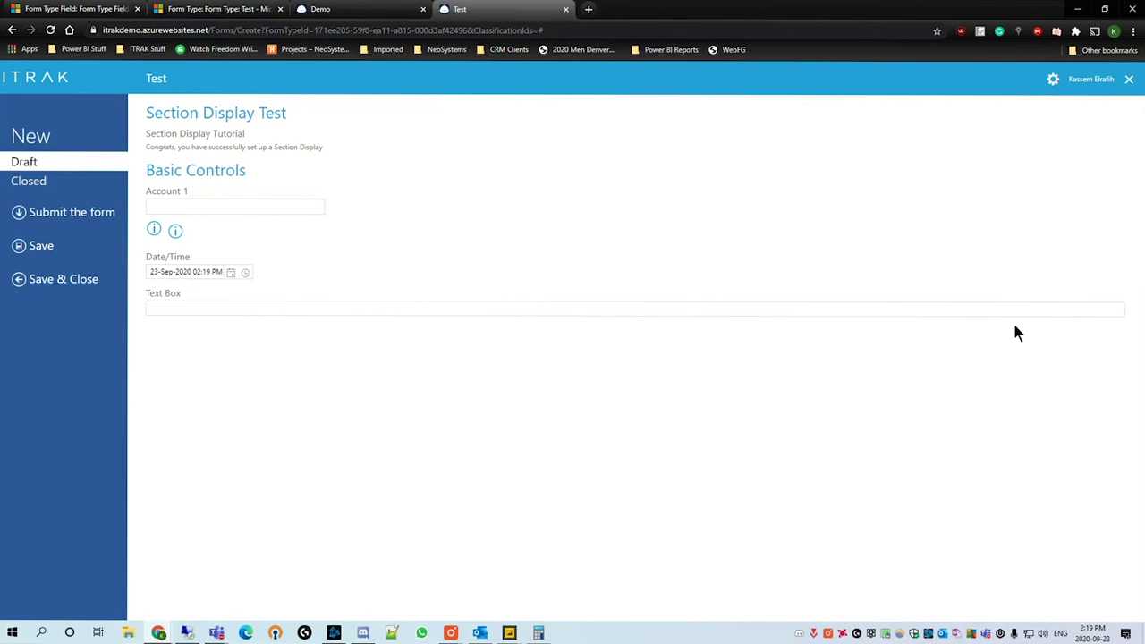
Step: Fill the Text Box field with 'The brown dog jumped over the fence.'
{"action": "type", "text": "The brown dog jumped over the fence."}
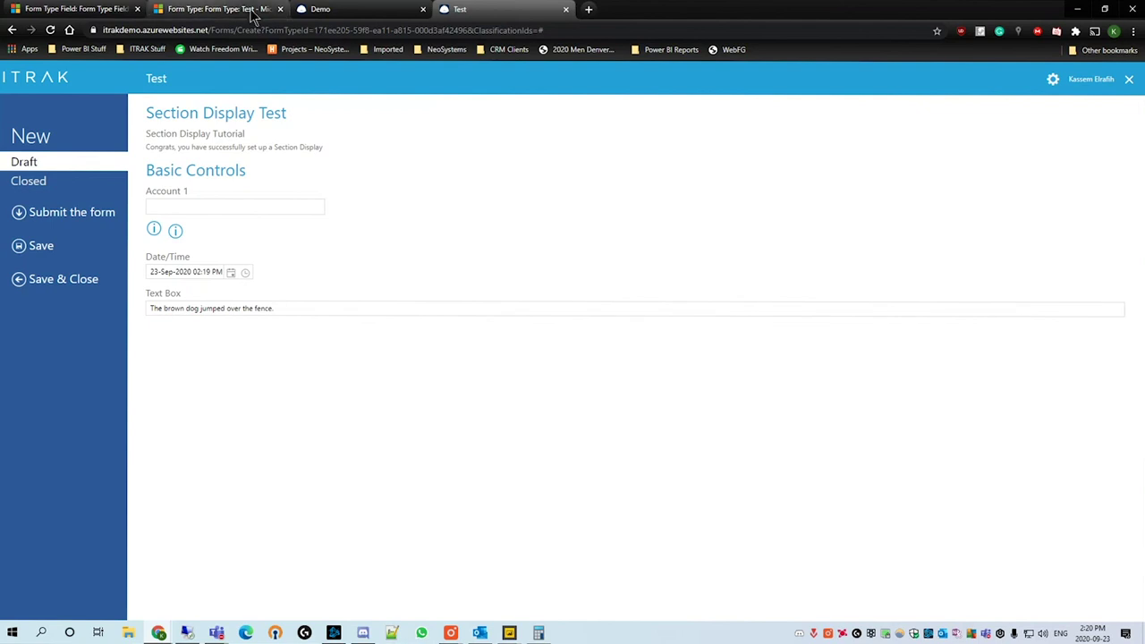
{"action": "left_click", "coordinate": [214, 9]}
Step: On the Text Box field record, set Show Rich Text Editor to Yes and save, leaving rows unset
{"action": "left_click", "coordinate": [76, 9]}
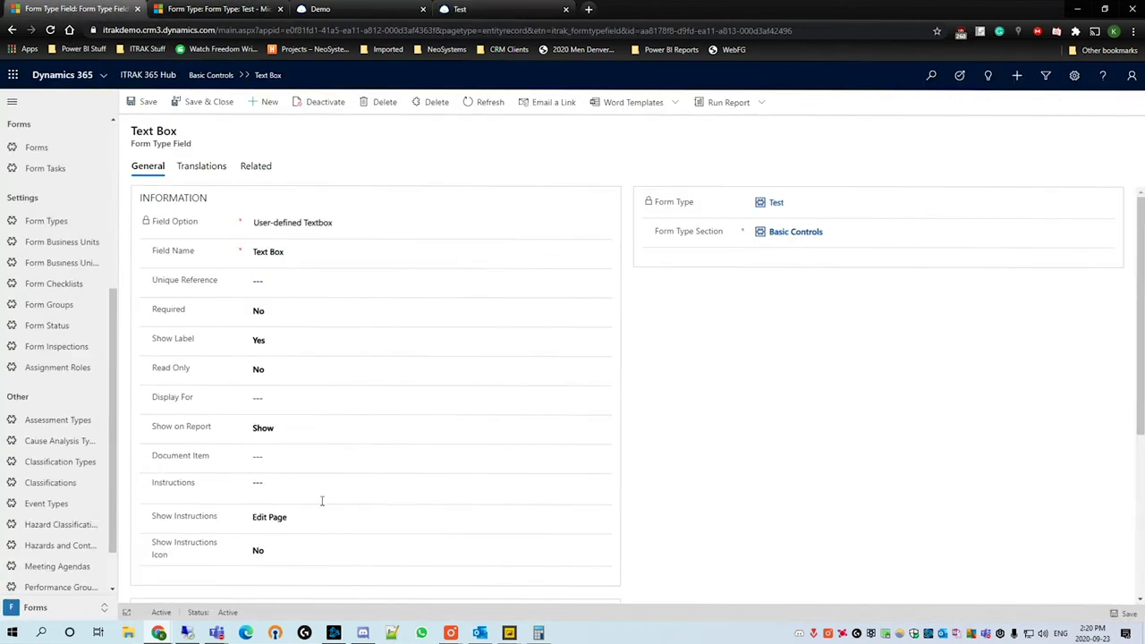
{"action": "scroll", "coordinate": [404, 468], "scroll_direction": "down", "scroll_amount": 2}
{"action": "left_click", "coordinate": [305, 469]}
{"action": "left_click", "coordinate": [703, 427]}
{"action": "left_click", "coordinate": [693, 421]}
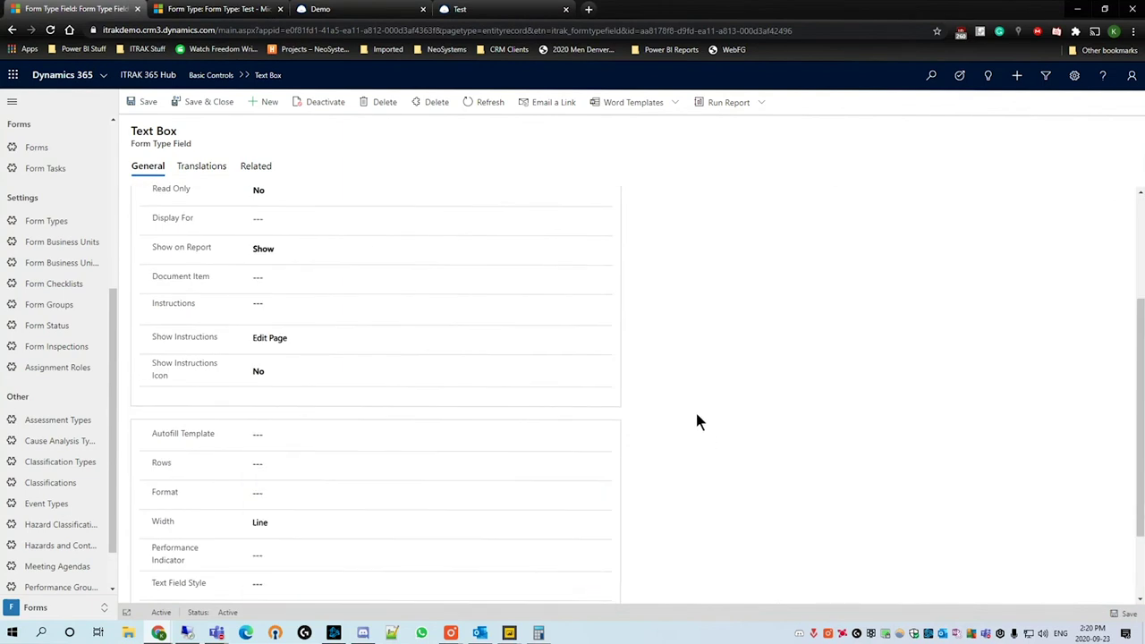
{"action": "scroll", "coordinate": [696, 422], "scroll_direction": "down", "scroll_amount": 1}
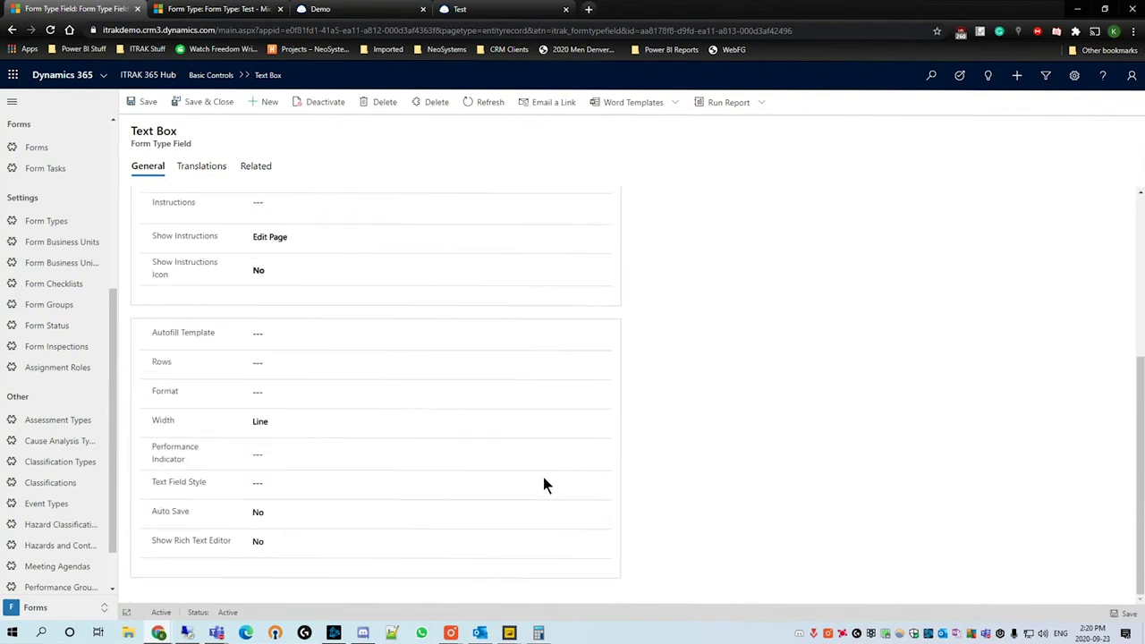
{"action": "left_click", "coordinate": [295, 543]}
{"action": "left_click", "coordinate": [302, 579]}
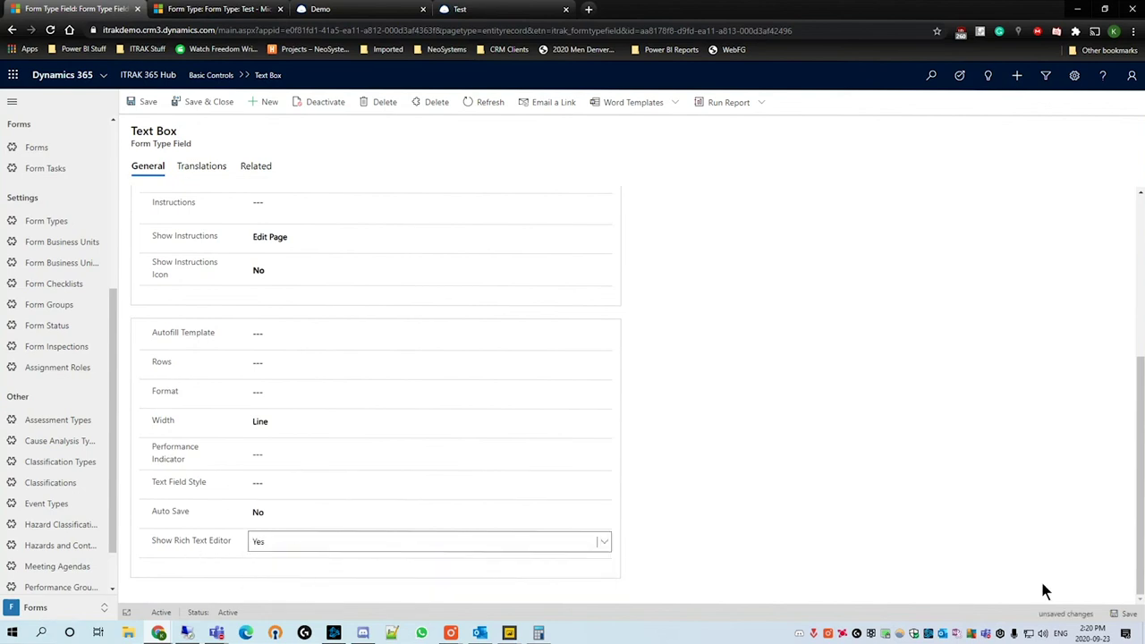
{"action": "left_click", "coordinate": [1123, 614]}
Step: Reload the ITRAK Test form so Text Box shows the rich-text editor
{"action": "left_click", "coordinate": [461, 9]}
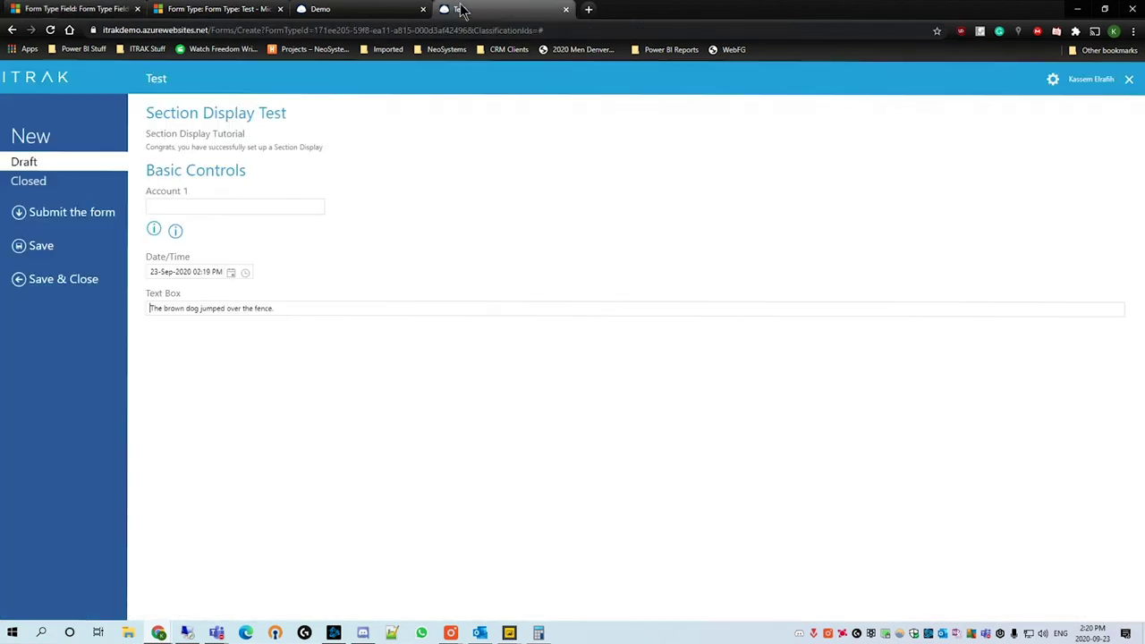
{"action": "left_click", "coordinate": [50, 30]}
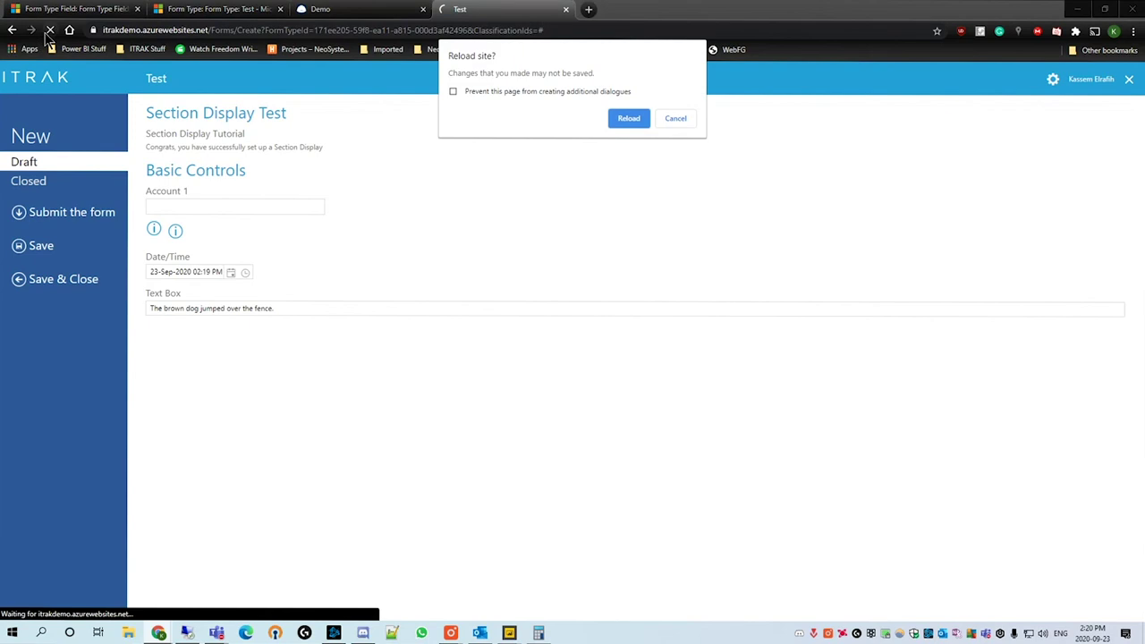
{"action": "left_click", "coordinate": [619, 119]}
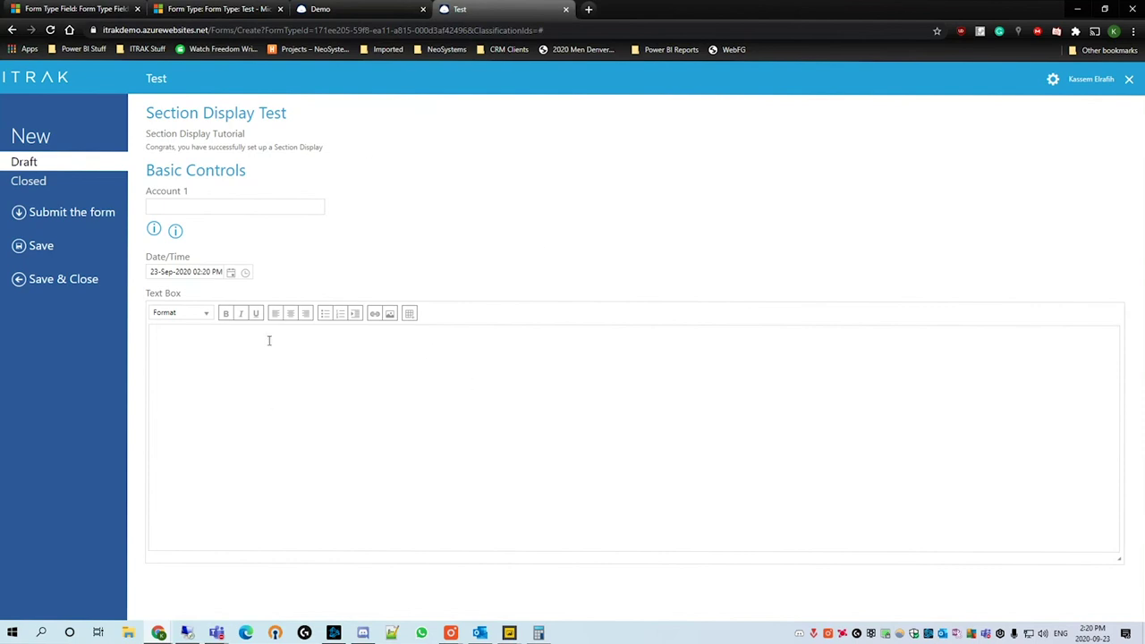
{"action": "left_click", "coordinate": [201, 365]}
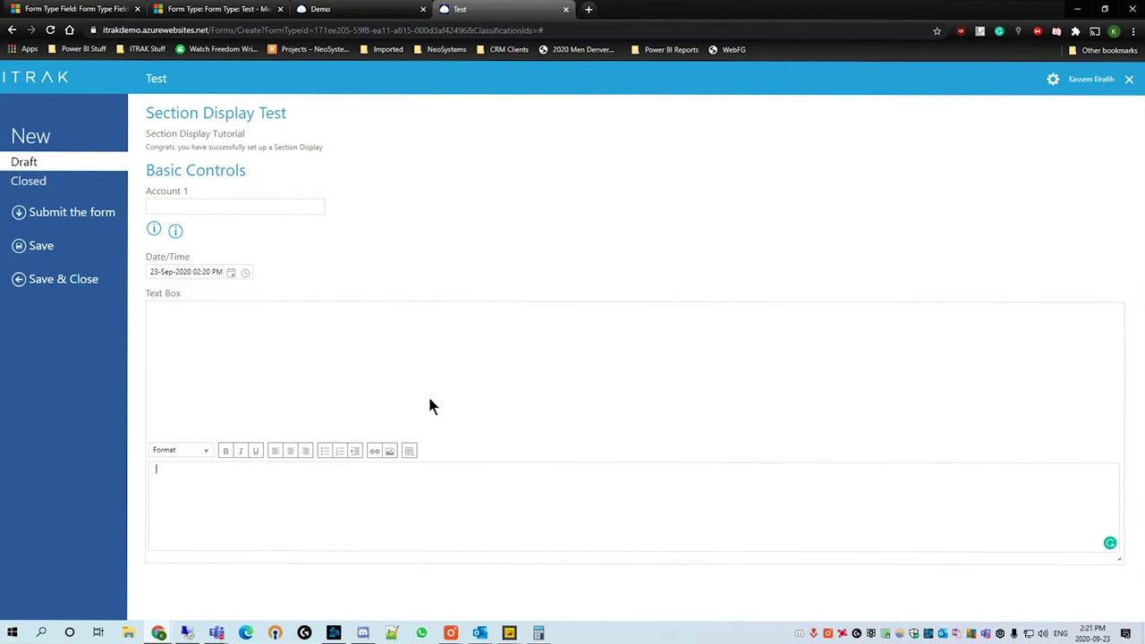
{"action": "left_click", "coordinate": [183, 450]}
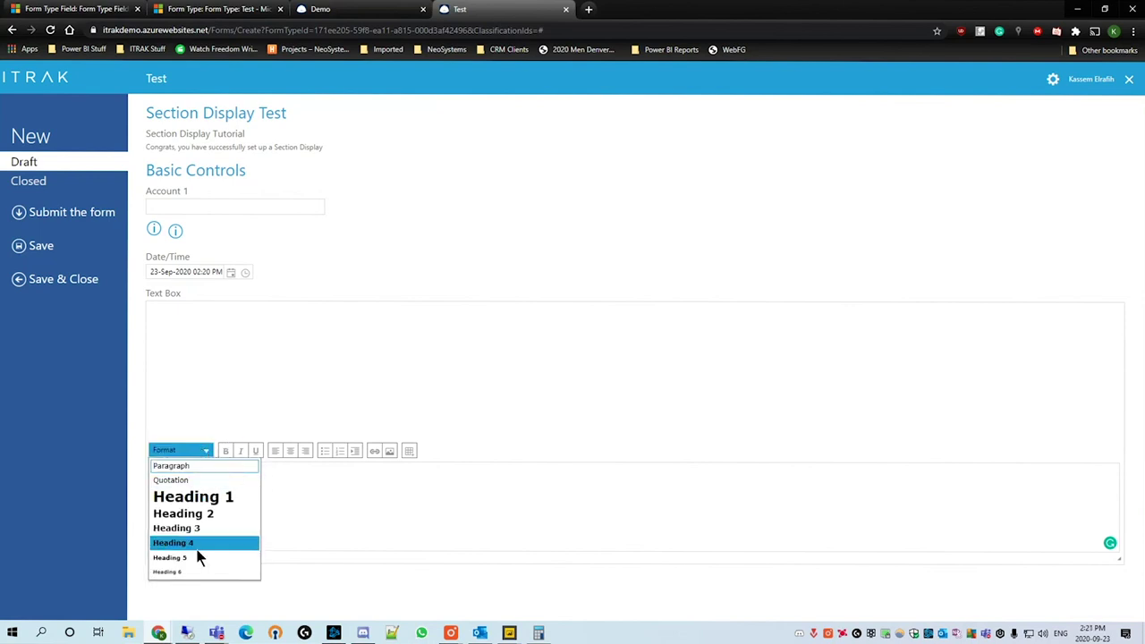
{"action": "left_click", "coordinate": [251, 450]}
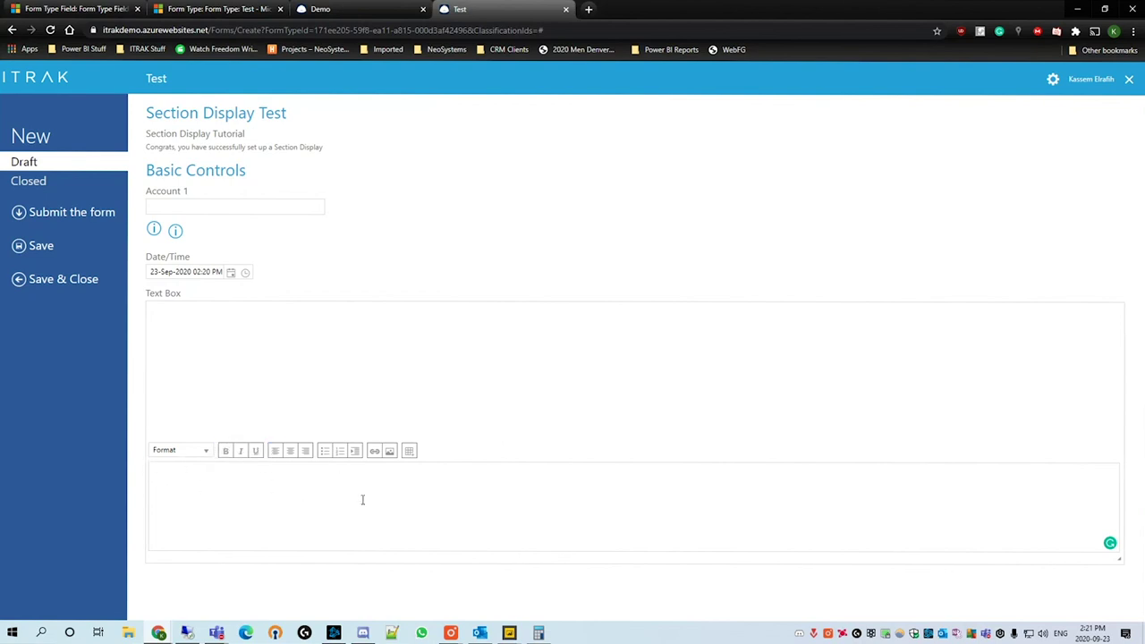
Step: Type 'The Brown dog Jumped over the fence' in the editor and bold 'the fence'
{"action": "type", "text": "The BR"}
{"action": "key", "text": "BackSpace"}
{"action": "type", "text": "rown dog Jumped over the fence"}
{"action": "key", "text": "Return"}
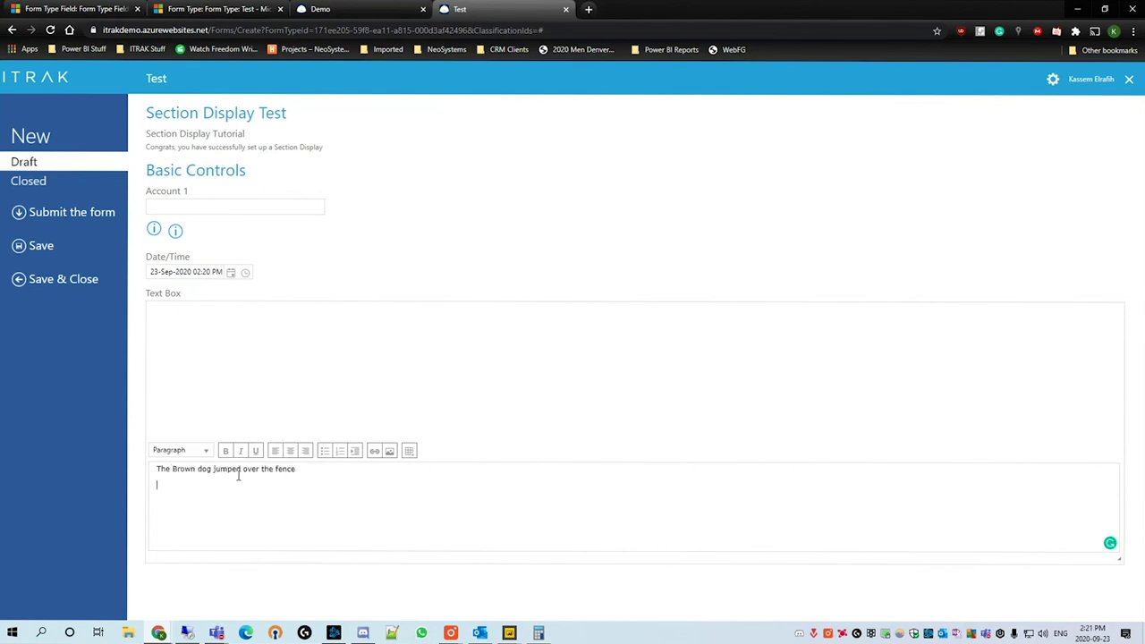
{"action": "left_click_drag", "start_coordinate": [330, 470], "coordinate": [254, 470]}
{"action": "left_click", "coordinate": [226, 450]}
{"action": "left_click", "coordinate": [345, 514]}
Step: From the Basic Controls section, create a field with Field Option 'Yes/No 1' and save it
{"action": "left_click", "coordinate": [71, 9]}
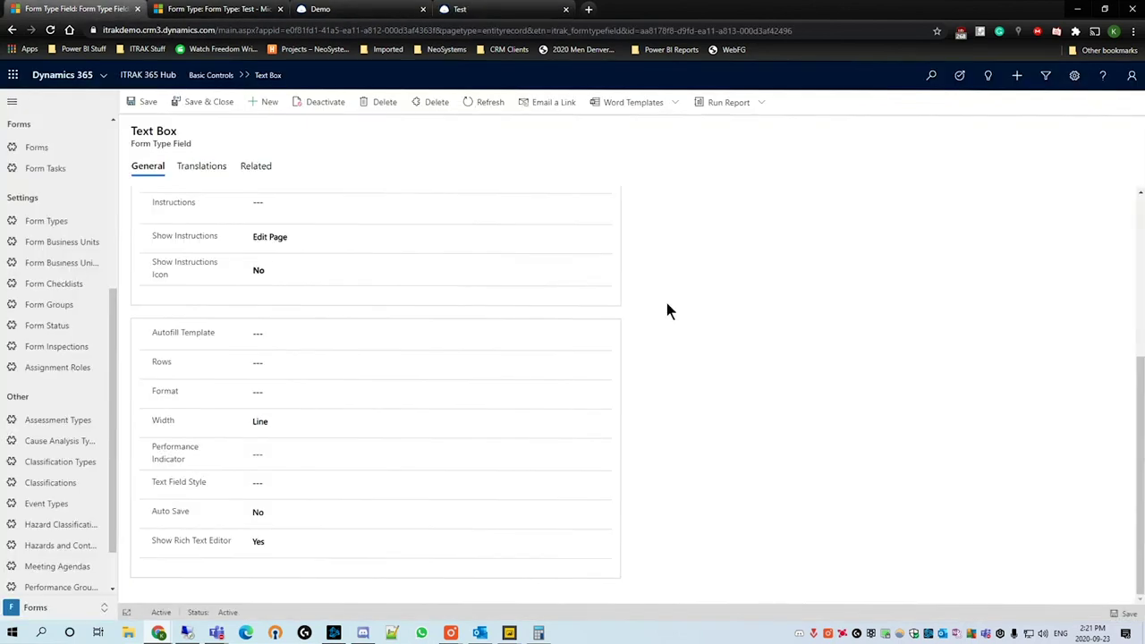
{"action": "left_click", "coordinate": [796, 231]}
{"action": "left_click", "coordinate": [957, 228]}
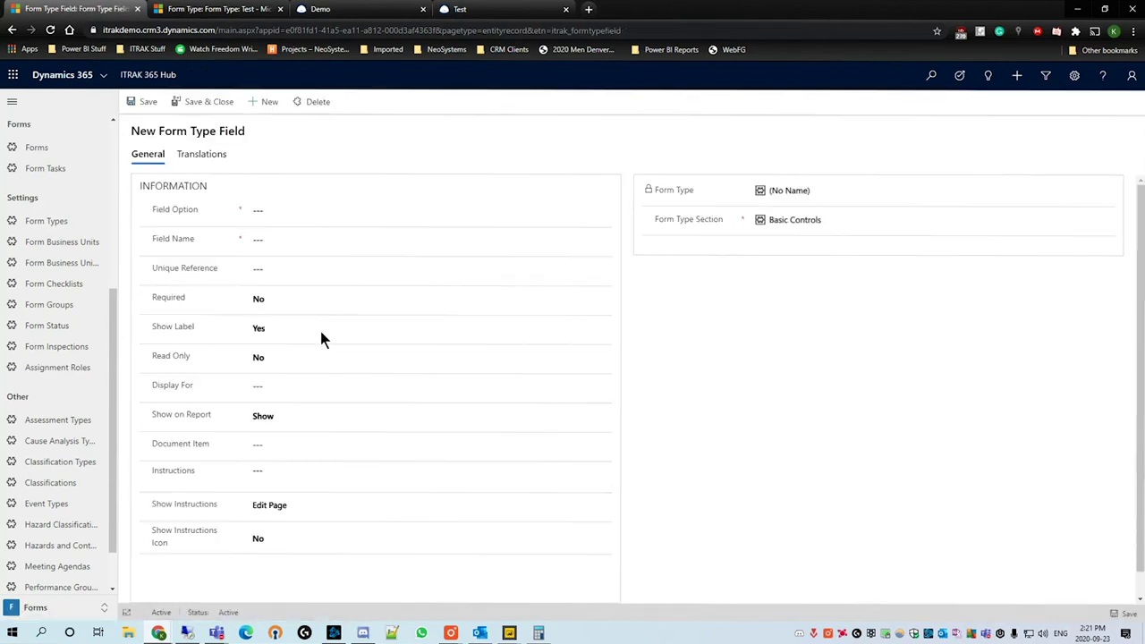
{"action": "left_click", "coordinate": [311, 211]}
{"action": "scroll", "coordinate": [418, 305], "scroll_direction": "down", "scroll_amount": 10}
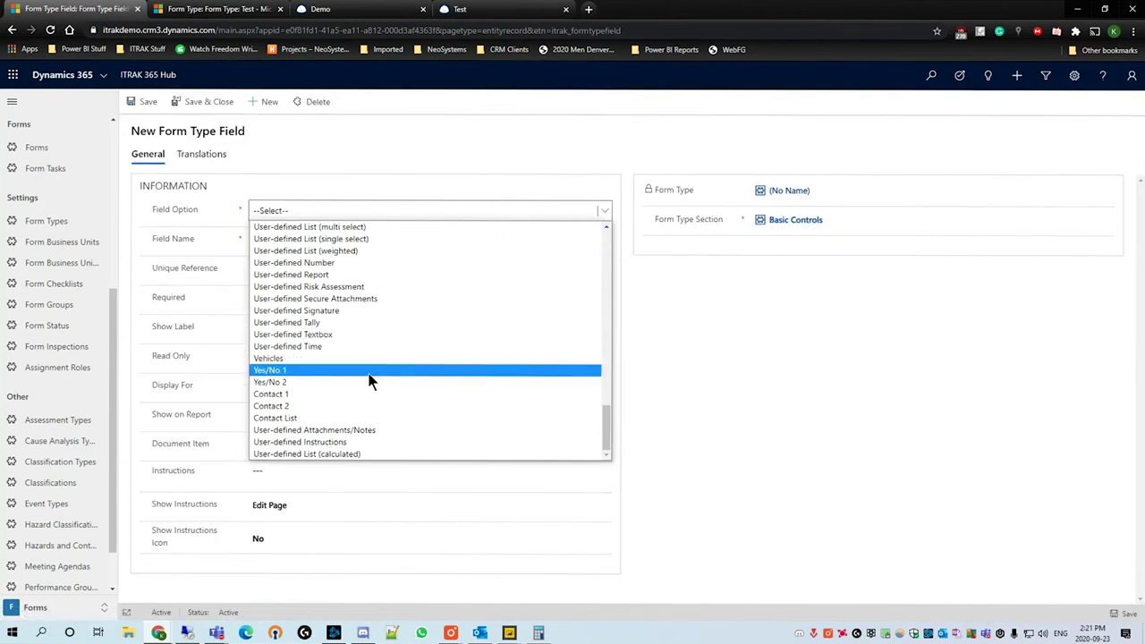
{"action": "left_click", "coordinate": [367, 371]}
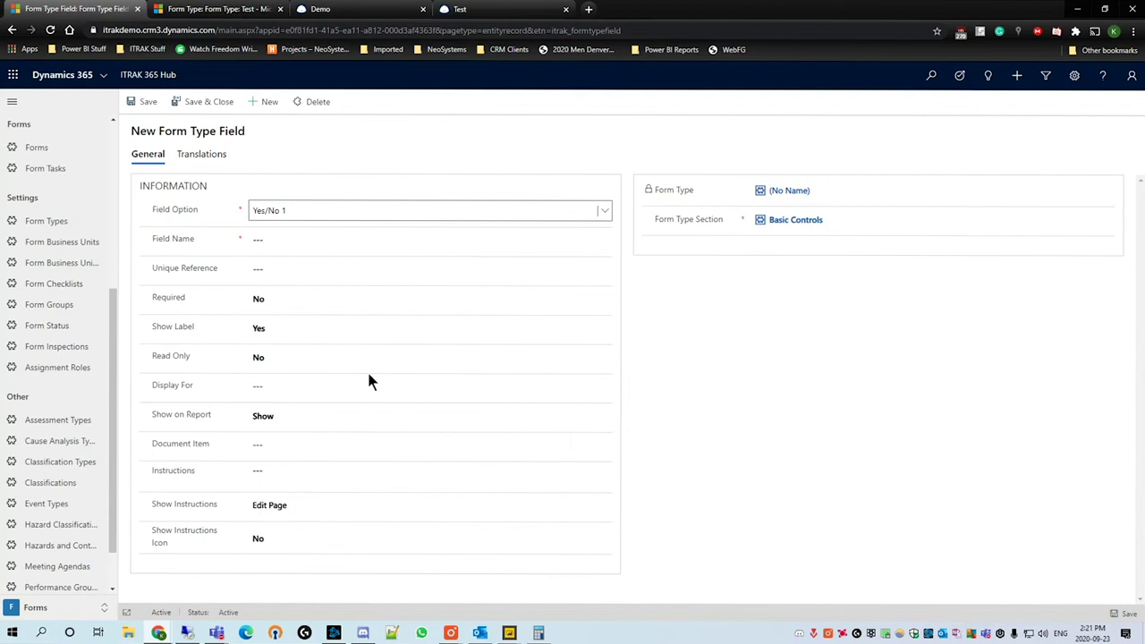
{"action": "left_click", "coordinate": [322, 240]}
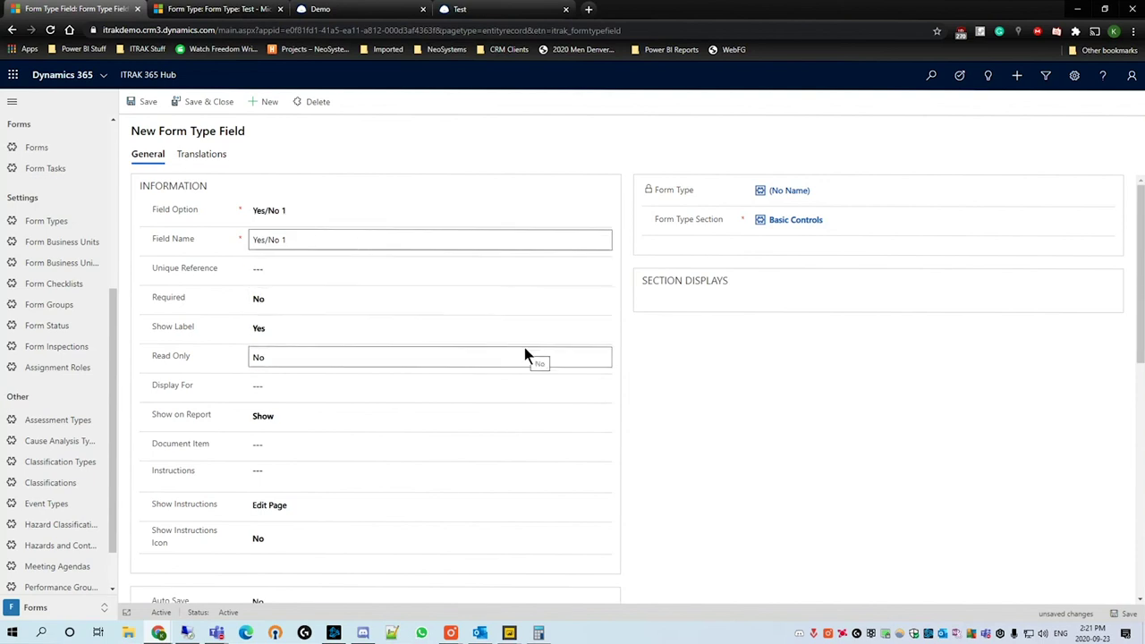
{"action": "scroll", "coordinate": [677, 301], "scroll_direction": "down", "scroll_amount": 2}
{"action": "scroll", "coordinate": [555, 456], "scroll_direction": "up", "scroll_amount": 2}
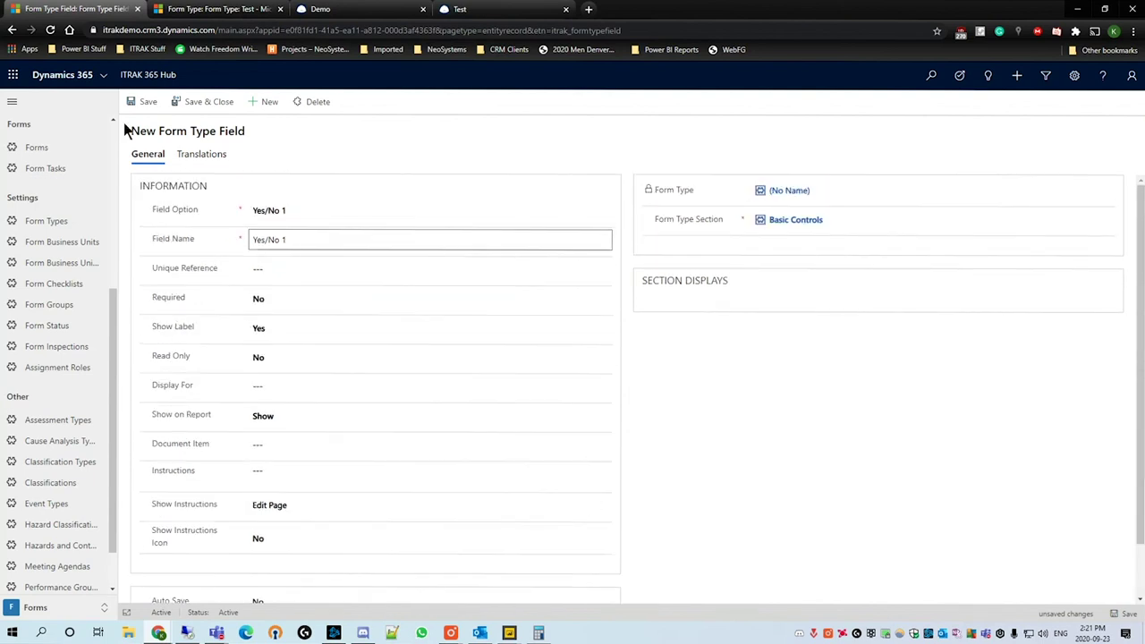
{"action": "left_click", "coordinate": [147, 102]}
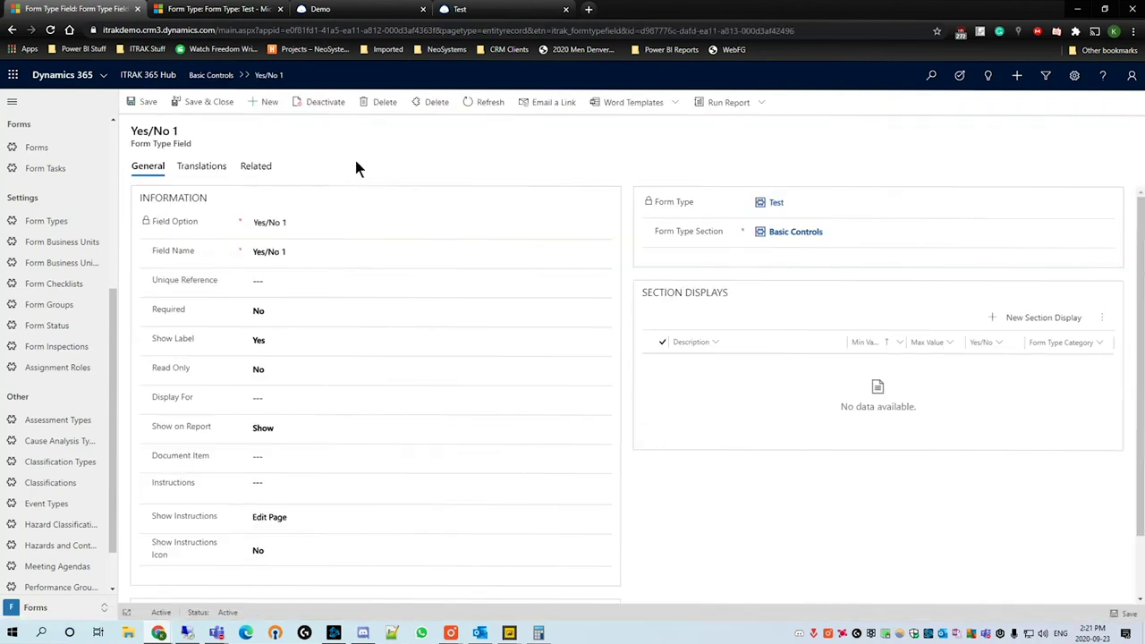
{"action": "right_click", "coordinate": [449, 188]}
Step: On the ITRAK Test form, highlight the Section Display Test heading and its Congrats message
{"action": "left_click", "coordinate": [738, 297]}
{"action": "left_click", "coordinate": [524, 11]}
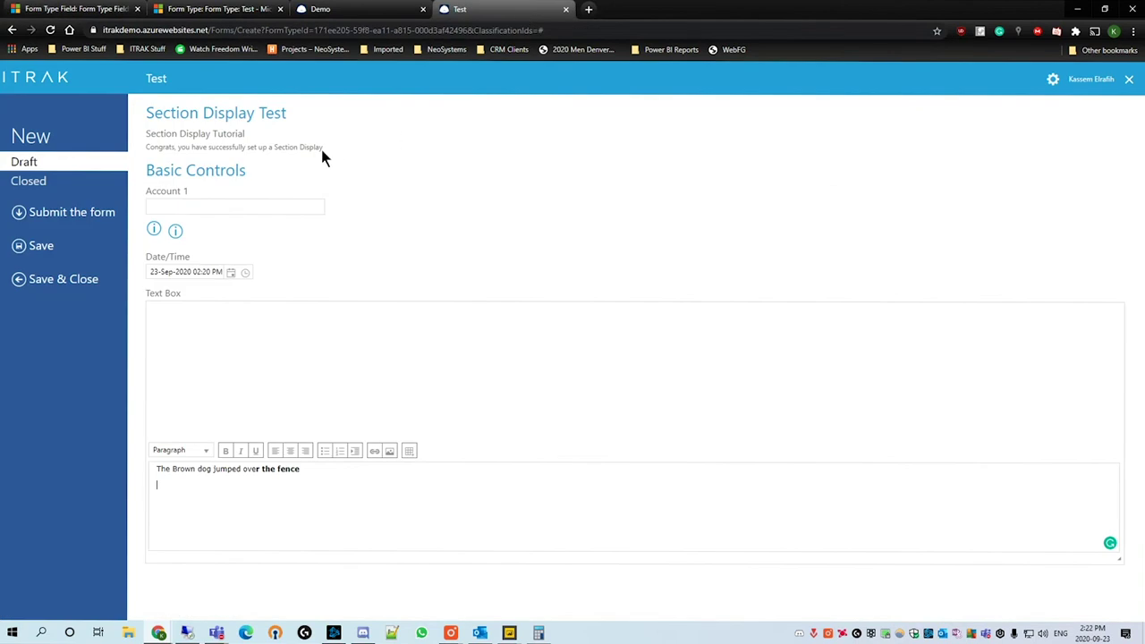
{"action": "left_click_drag", "start_coordinate": [325, 158], "coordinate": [364, 143]}
{"action": "left_click", "coordinate": [204, 105]}
{"action": "left_click_drag", "start_coordinate": [147, 108], "coordinate": [146, 138]}
{"action": "left_click", "coordinate": [339, 133]}
{"action": "left_click_drag", "start_coordinate": [324, 149], "coordinate": [153, 149]}
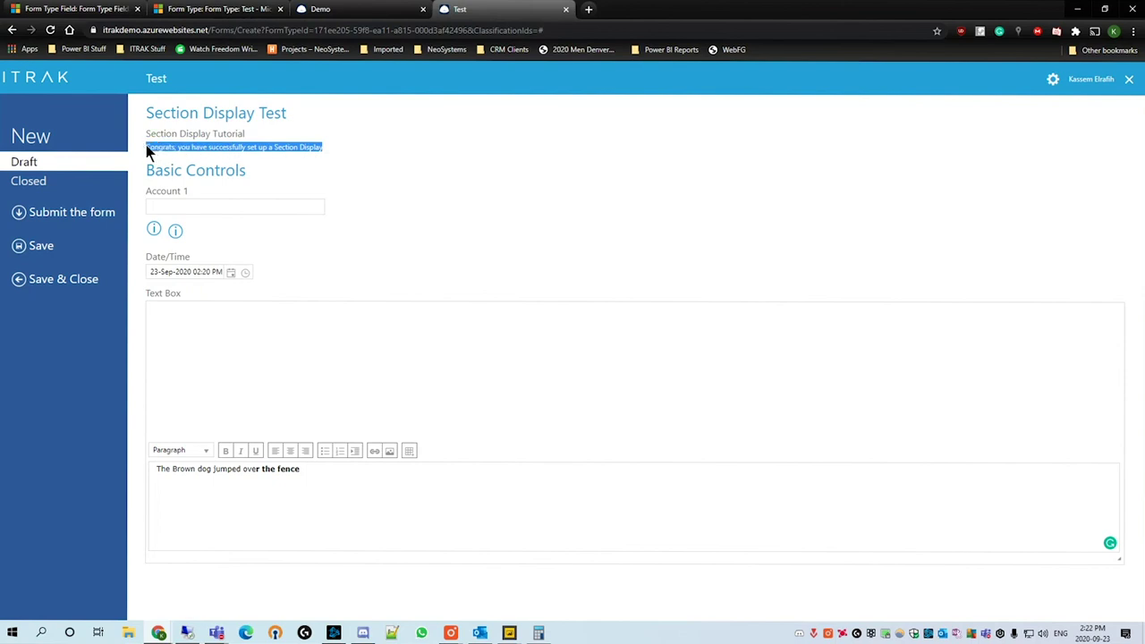
{"action": "left_click", "coordinate": [336, 163]}
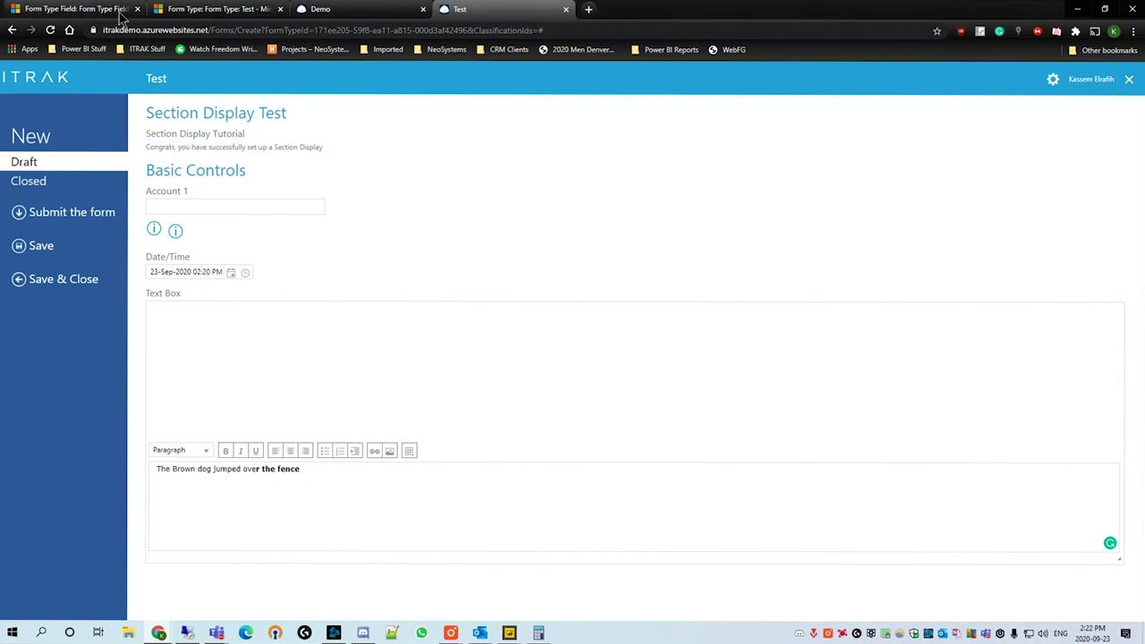
Step: Start a new Section Display for Yes/No 1 with Yes/No Value set to Yes
{"action": "left_click", "coordinate": [73, 9]}
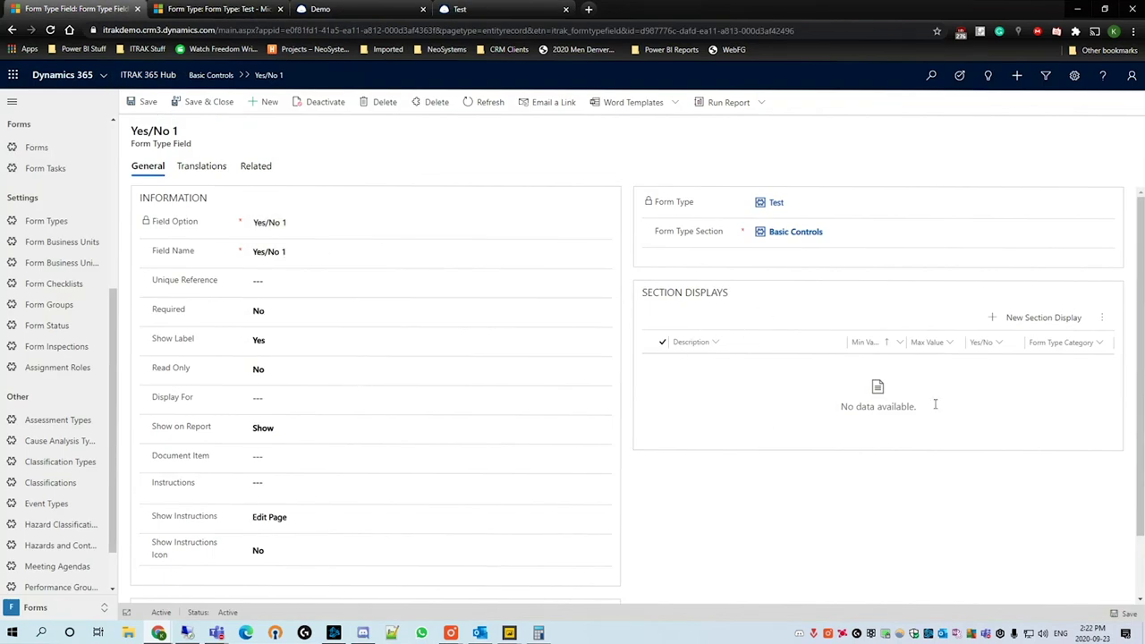
{"action": "left_click", "coordinate": [1035, 329]}
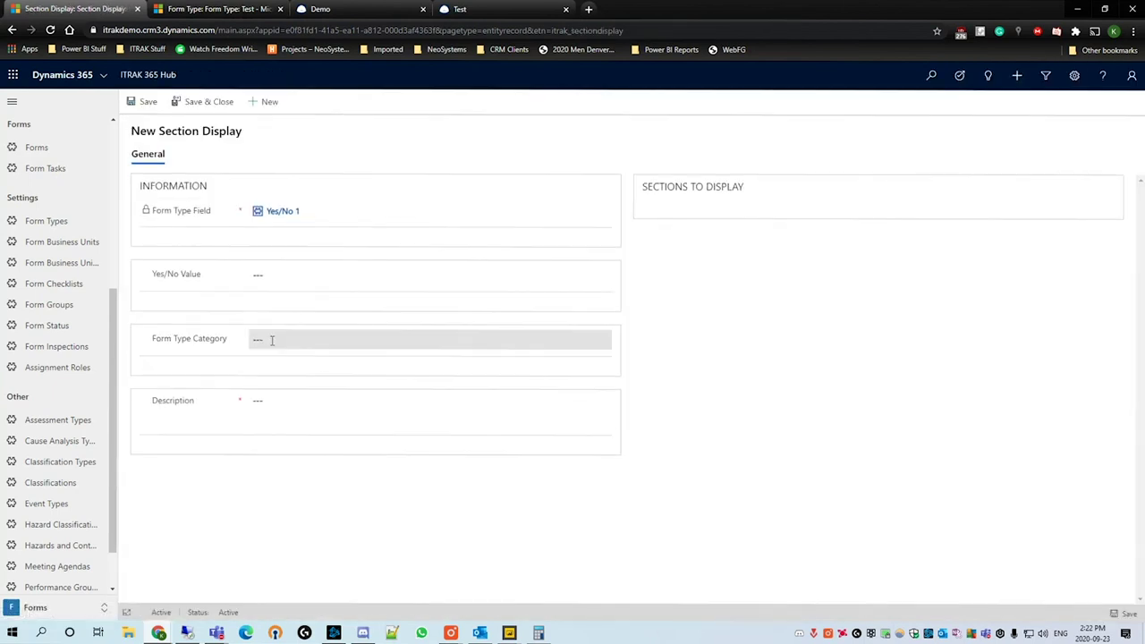
{"action": "left_click", "coordinate": [339, 281]}
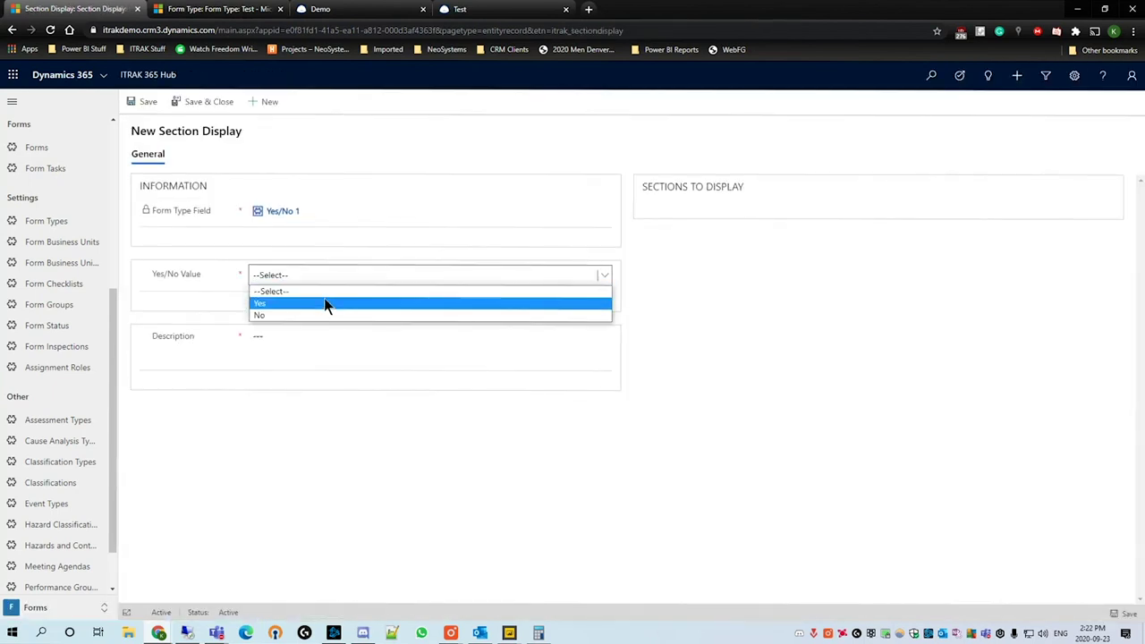
{"action": "left_click", "coordinate": [324, 304]}
Step: Enter the description 'Show the Section Display Tutorial Form Type Section' and save it
{"action": "left_click", "coordinate": [313, 353]}
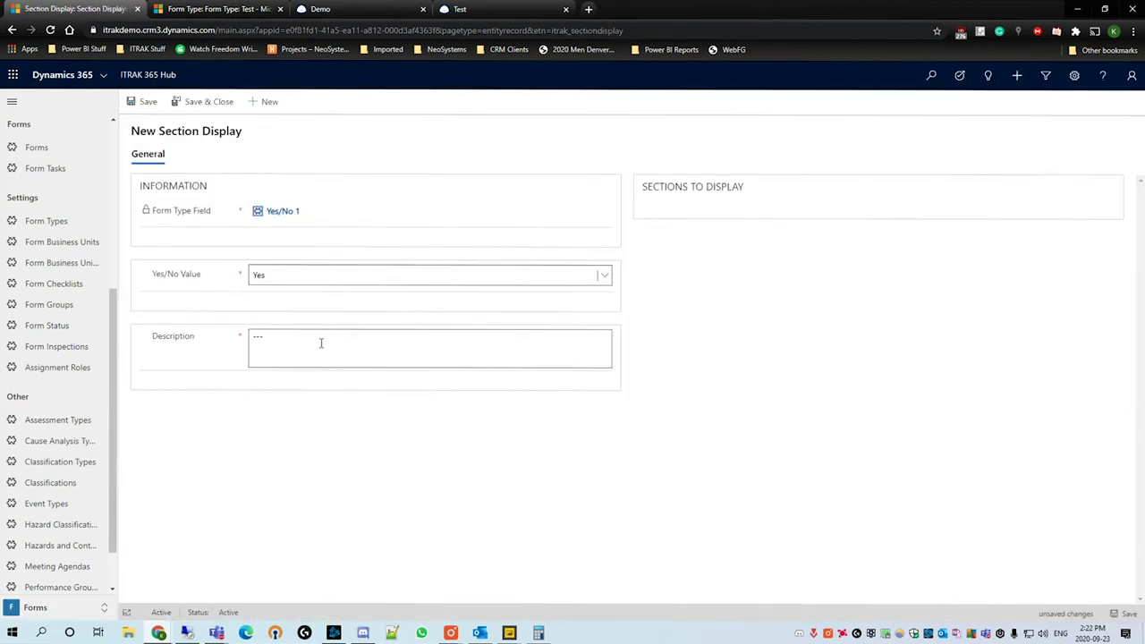
{"action": "type", "text": "Show "}
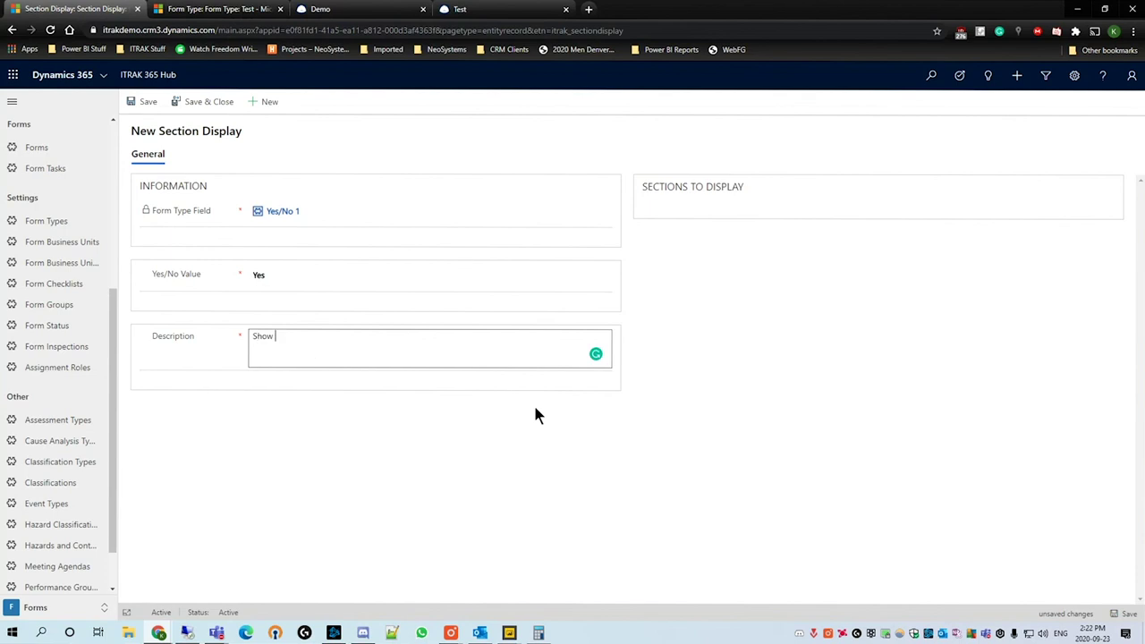
{"action": "type", "text": "the Section Display Tutorial Section"}
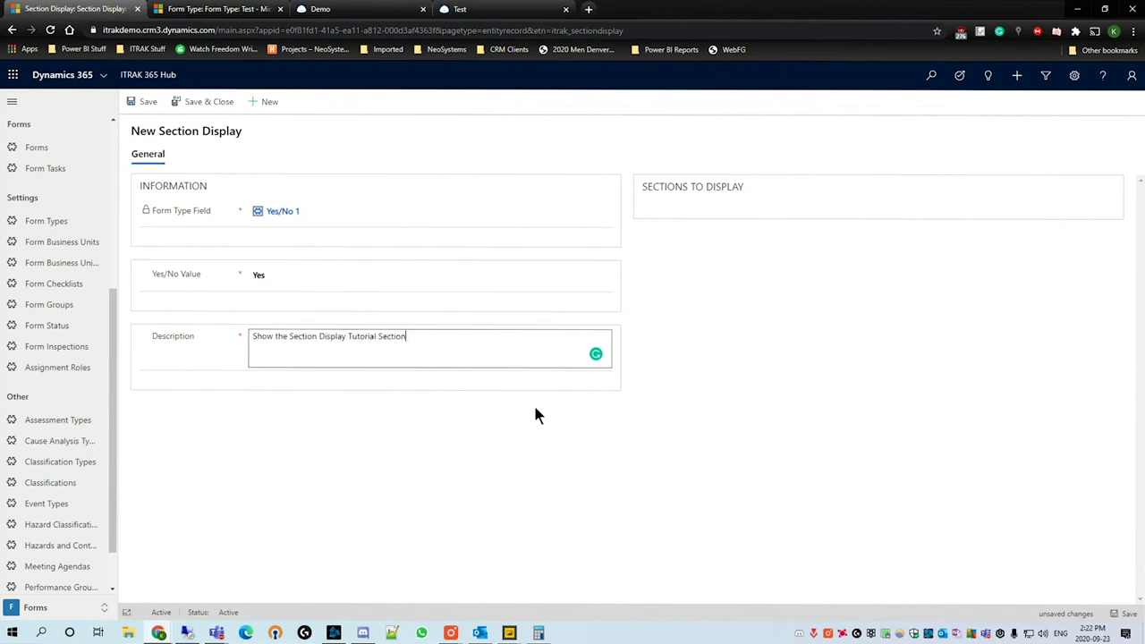
{"action": "key", "text": "BackSpace"}
{"action": "key", "text": "BackSpace"}
{"action": "key", "text": "BackSpace"}
{"action": "key", "text": "BackSpace"}
{"action": "key", "text": "BackSpace"}
{"action": "key", "text": "BackSpace"}
{"action": "key", "text": "BackSpace"}
{"action": "type", "text": "Form"}
{"action": "key", "text": "BackSpace"}
{"action": "key", "text": "BackSpace"}
{"action": "type", "text": "rm Type Section"}
{"action": "left_click", "coordinate": [1132, 616]}
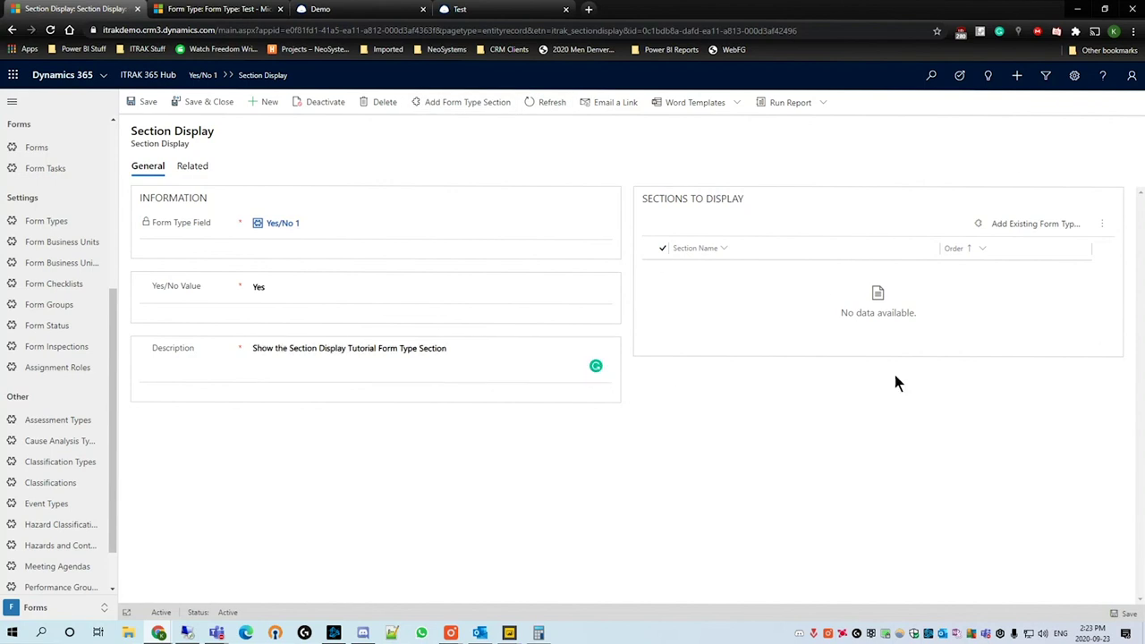
Step: Add Section Display Test to the sections displayed for Yes, then reload the ITRAK Test form
{"action": "left_click", "coordinate": [490, 103]}
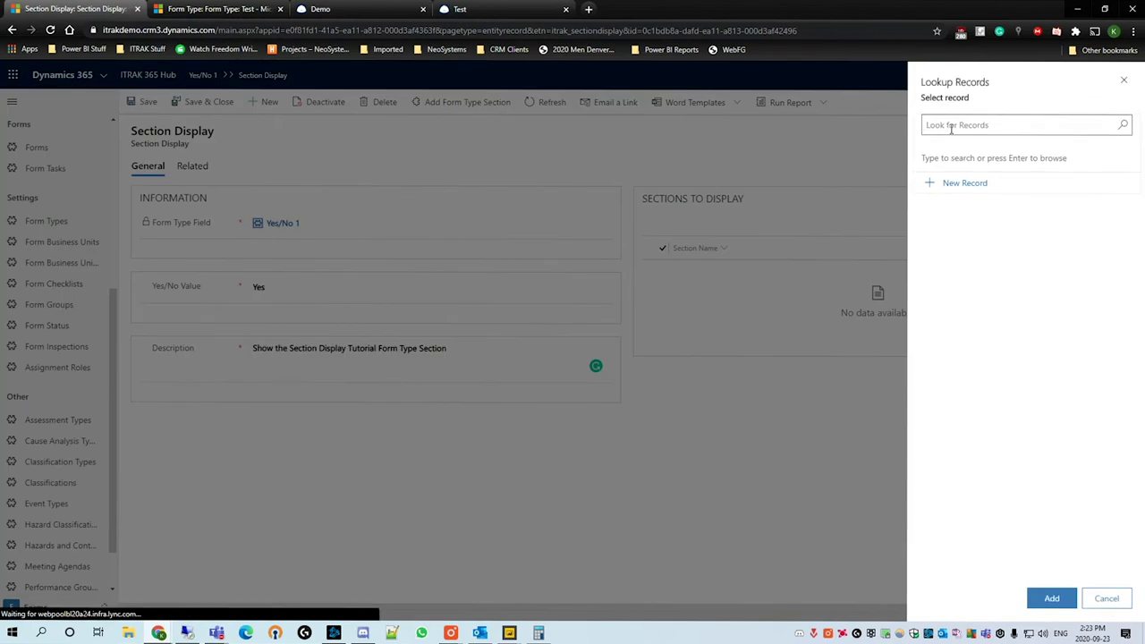
{"action": "type", "text": "section"}
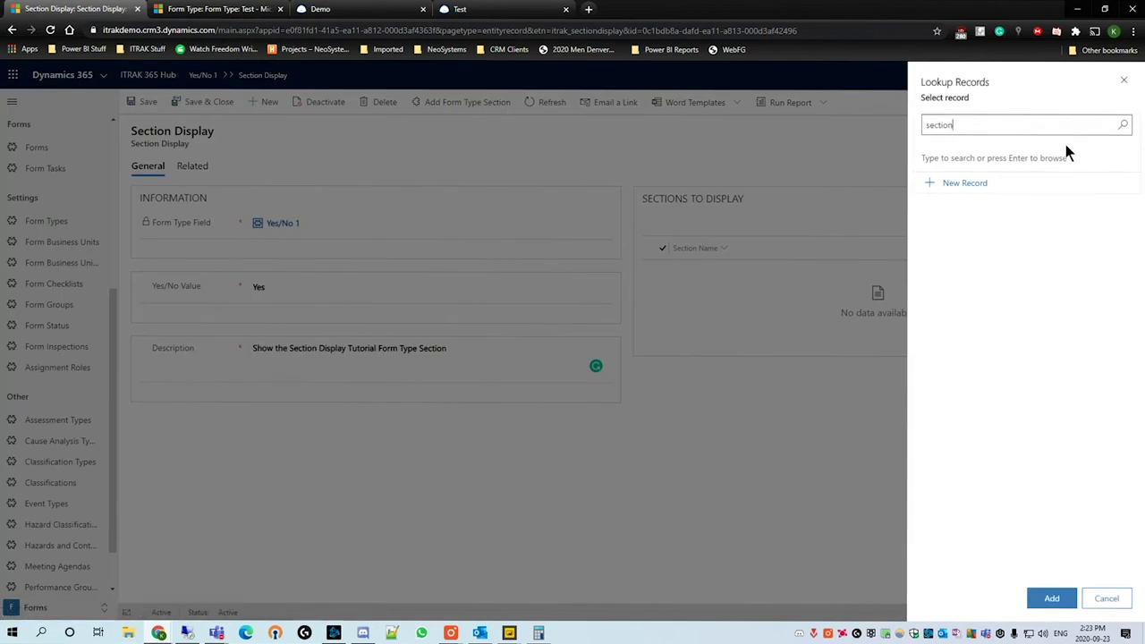
{"action": "type", "text": " display tutori"}
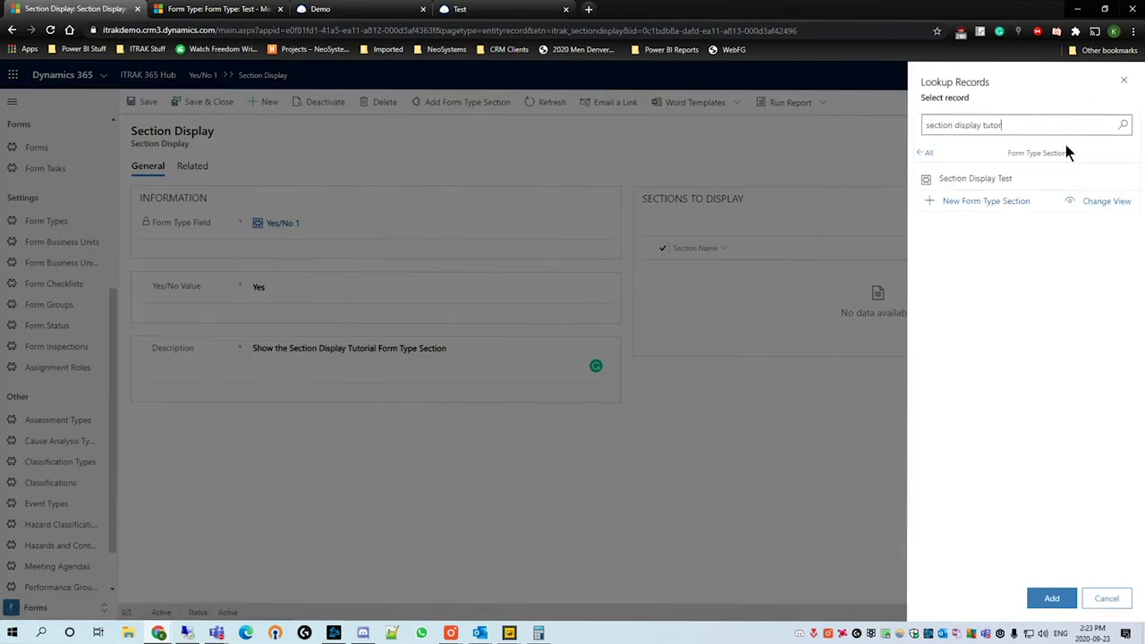
{"action": "key", "text": "BackSpace"}
{"action": "key", "text": "BackSpace"}
{"action": "key", "text": "BackSpace"}
{"action": "key", "text": "BackSpace"}
{"action": "key", "text": "BackSpace"}
{"action": "left_click", "coordinate": [1047, 183]}
{"action": "left_click", "coordinate": [1052, 597]}
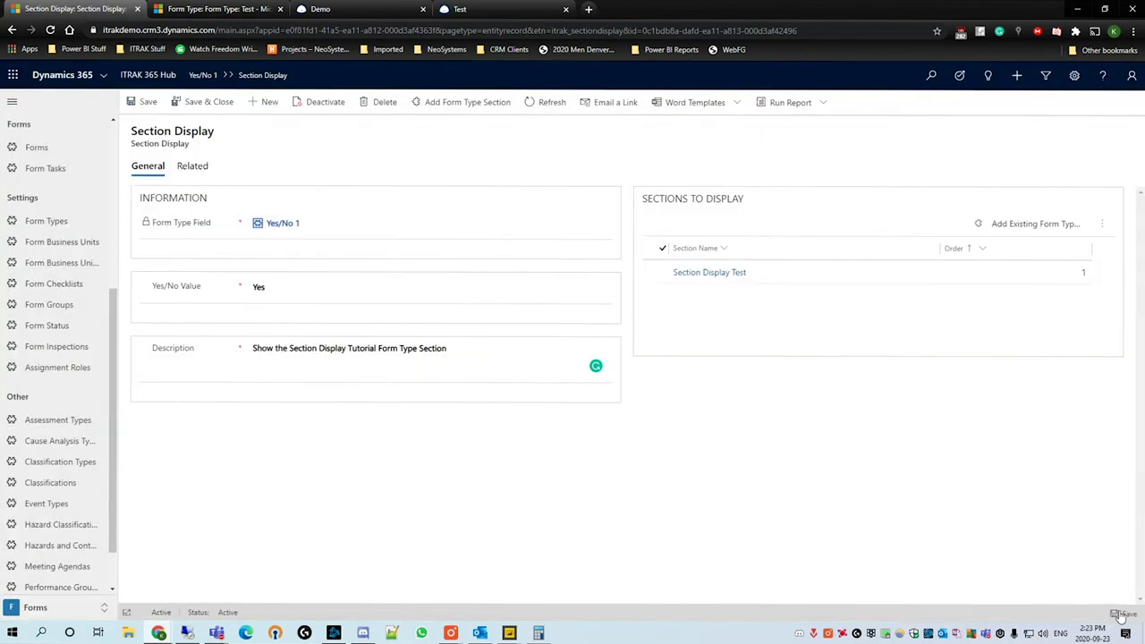
{"action": "left_click", "coordinate": [488, 9]}
{"action": "left_click", "coordinate": [50, 31]}
Step: After the reload, set Yes/No 1 to Yes to reveal Section Display Test, then No to hide it
{"action": "left_click", "coordinate": [615, 101]}
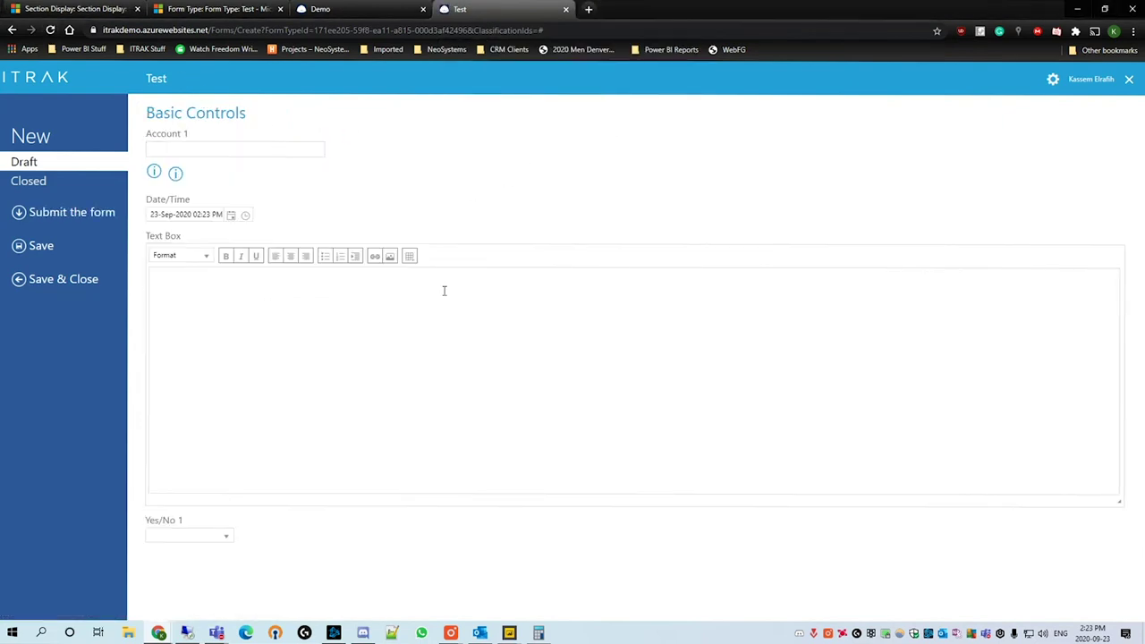
{"action": "left_click", "coordinate": [227, 537]}
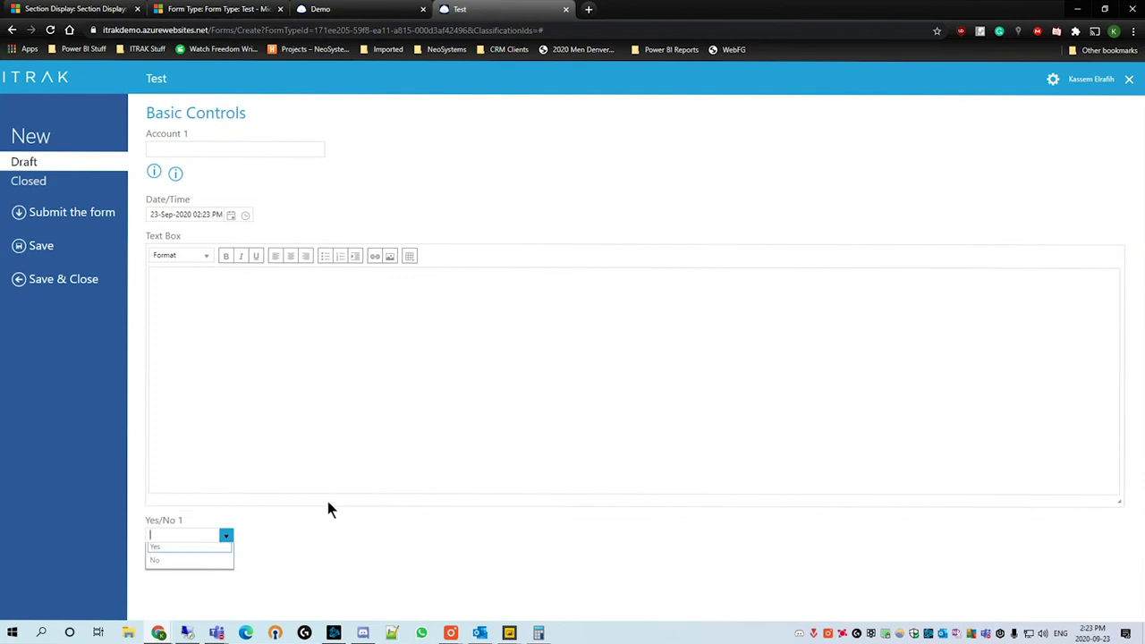
{"action": "left_click", "coordinate": [198, 553]}
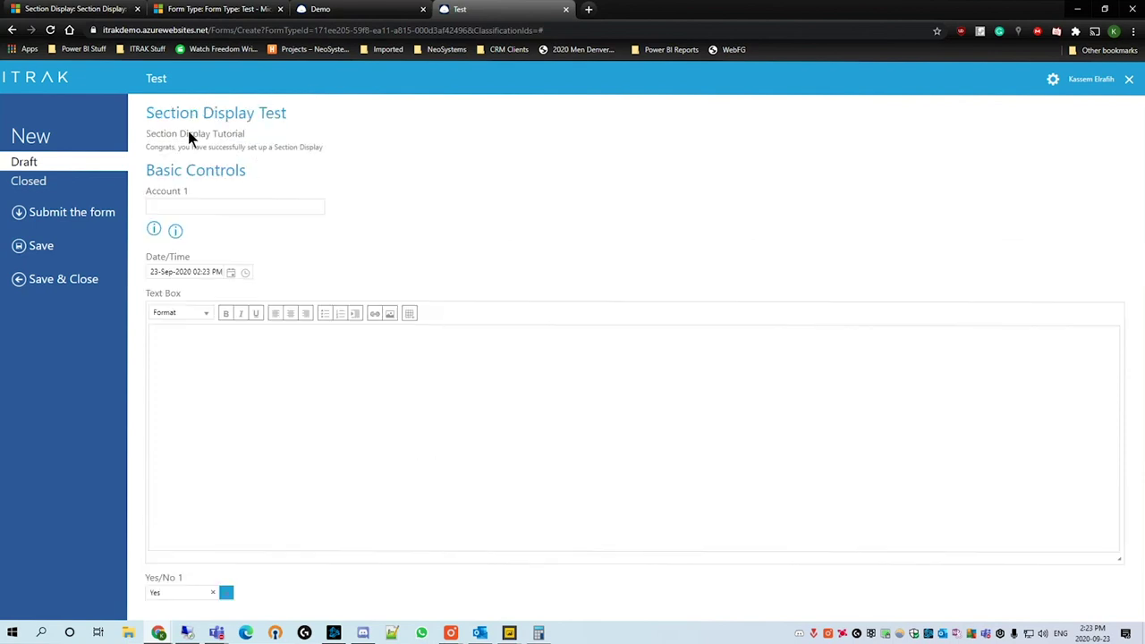
{"action": "left_click", "coordinate": [226, 592]}
{"action": "left_click", "coordinate": [199, 578]}
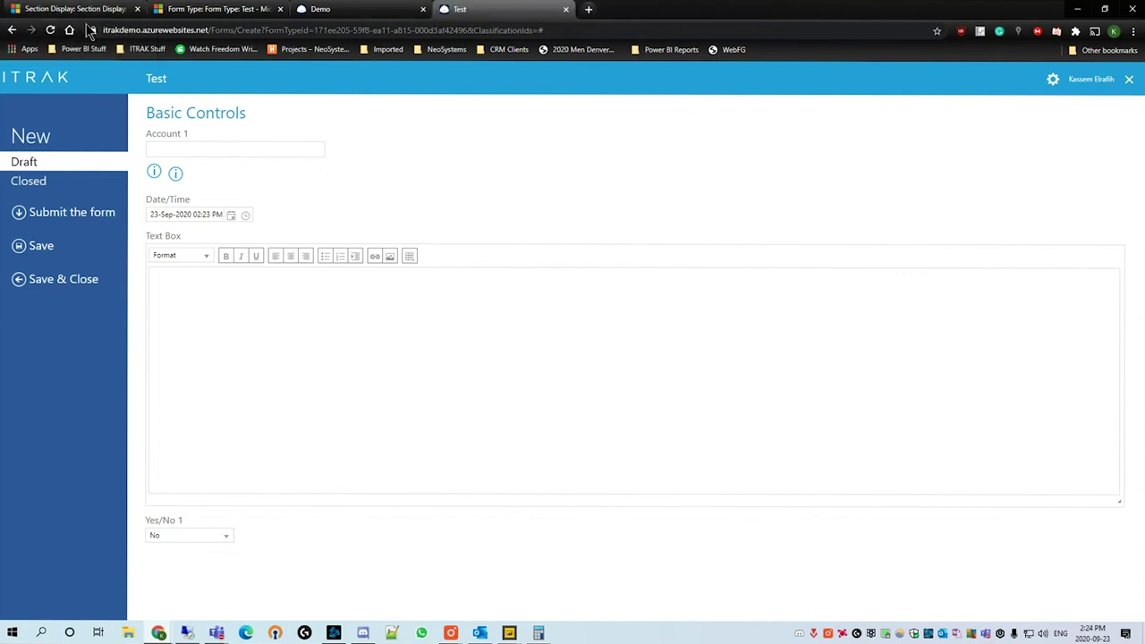
{"action": "left_click", "coordinate": [76, 13]}
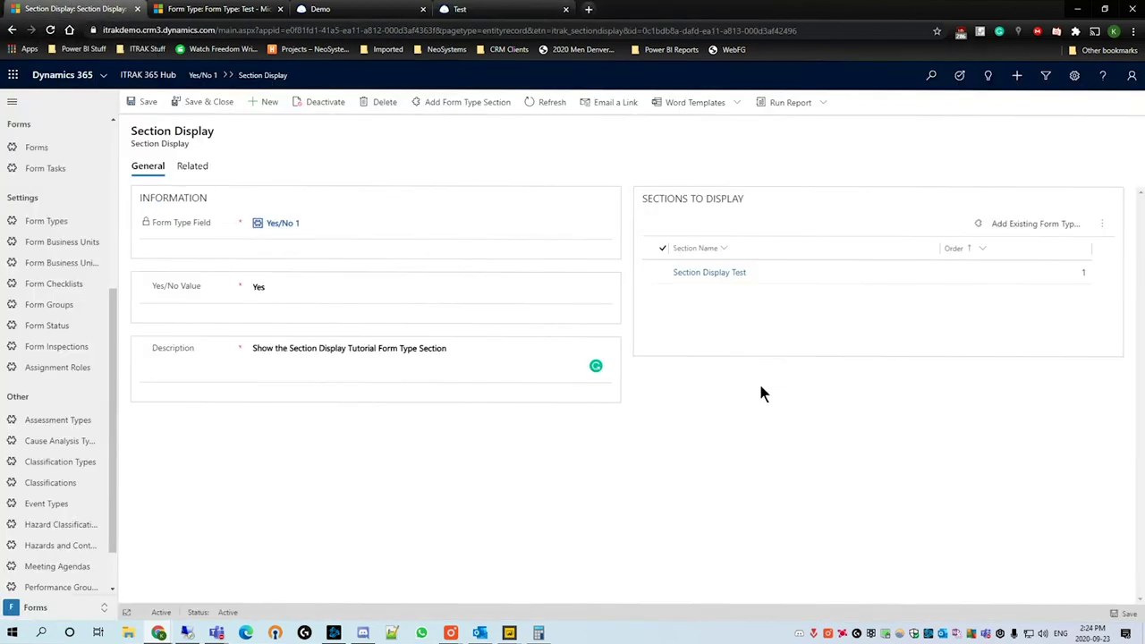
Step: From the Yes/No 1 record, open the Basic Controls section and begin a new form type field
{"action": "key", "text": "alt+Left"}
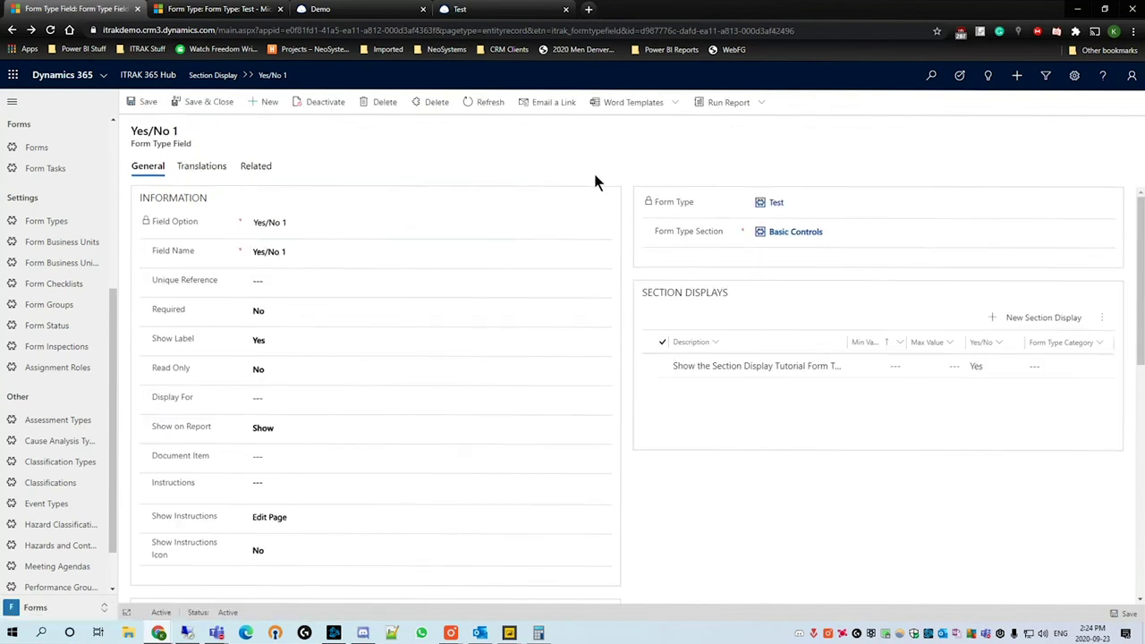
{"action": "left_click", "coordinate": [771, 231]}
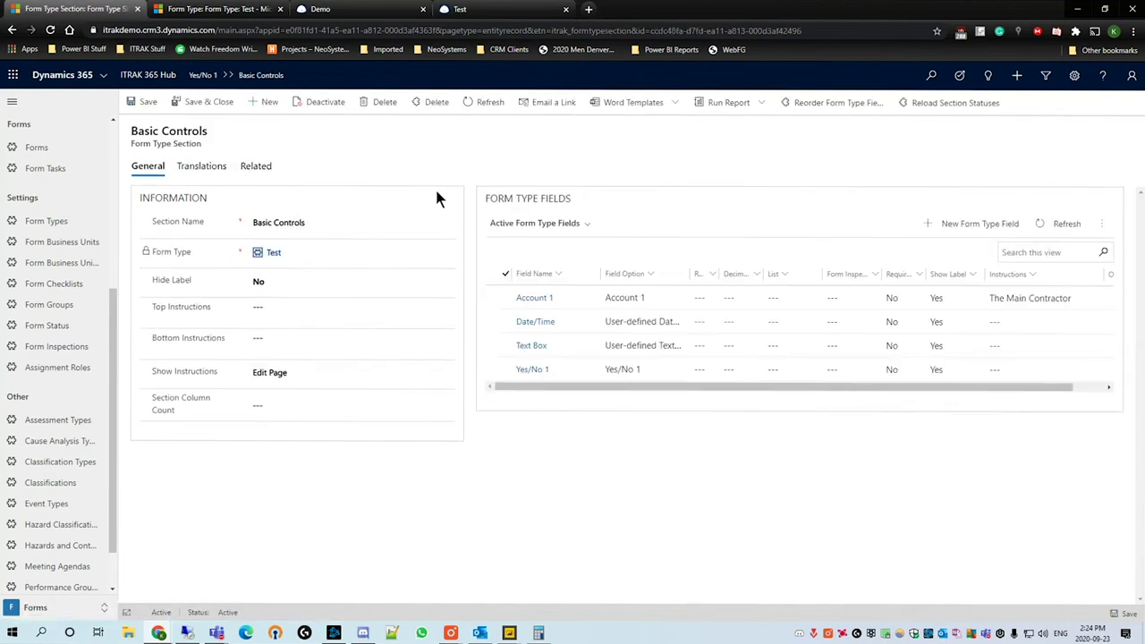
{"action": "left_click", "coordinate": [984, 224]}
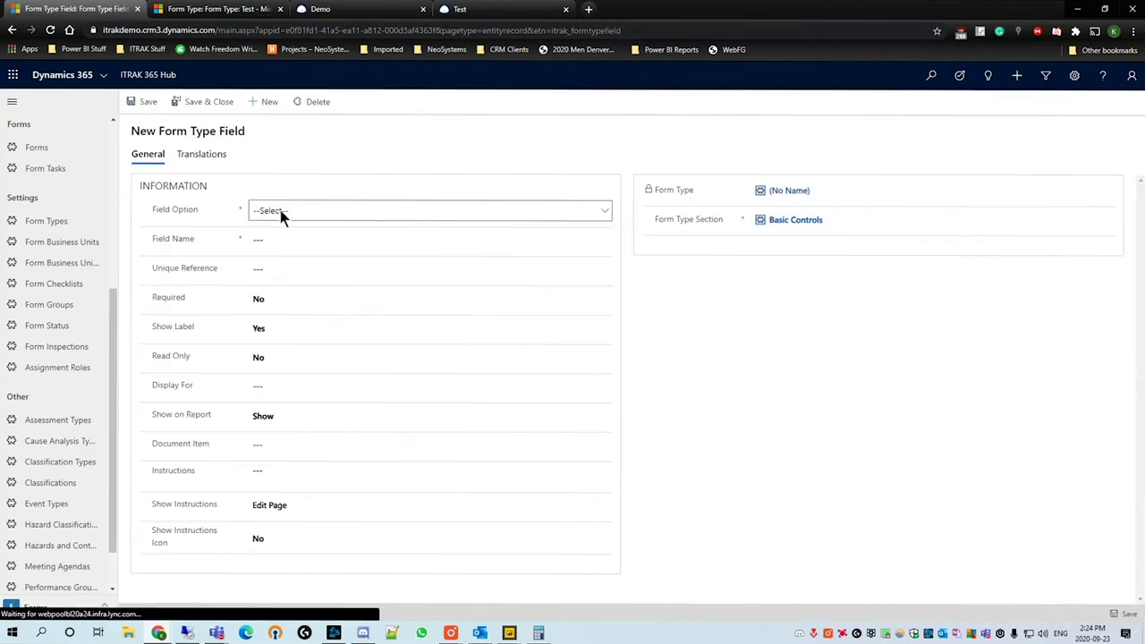
{"action": "left_click", "coordinate": [281, 214]}
{"action": "scroll", "coordinate": [352, 283], "scroll_direction": "down", "scroll_amount": 12}
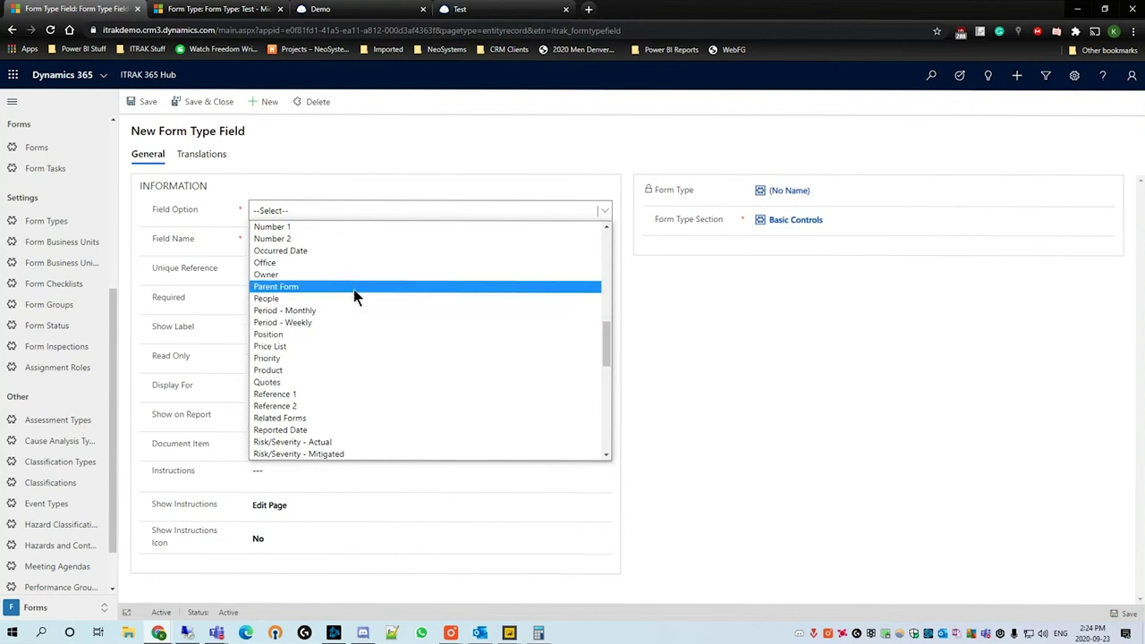
{"action": "scroll", "coordinate": [354, 289], "scroll_direction": "down", "scroll_amount": 3}
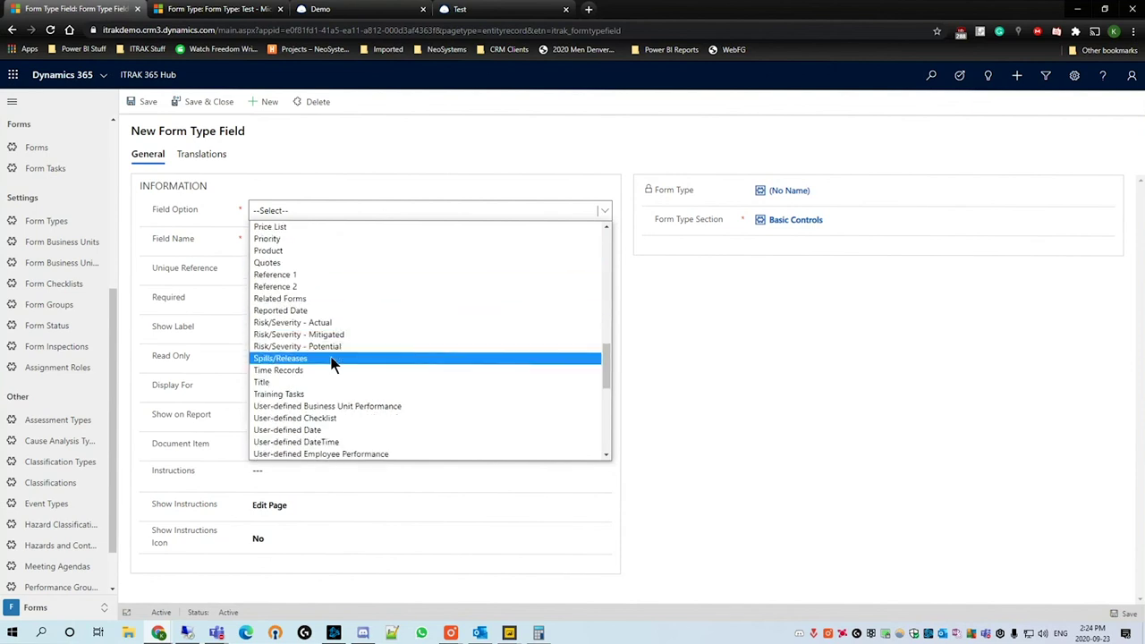
{"action": "scroll", "coordinate": [337, 364], "scroll_direction": "down", "scroll_amount": 3}
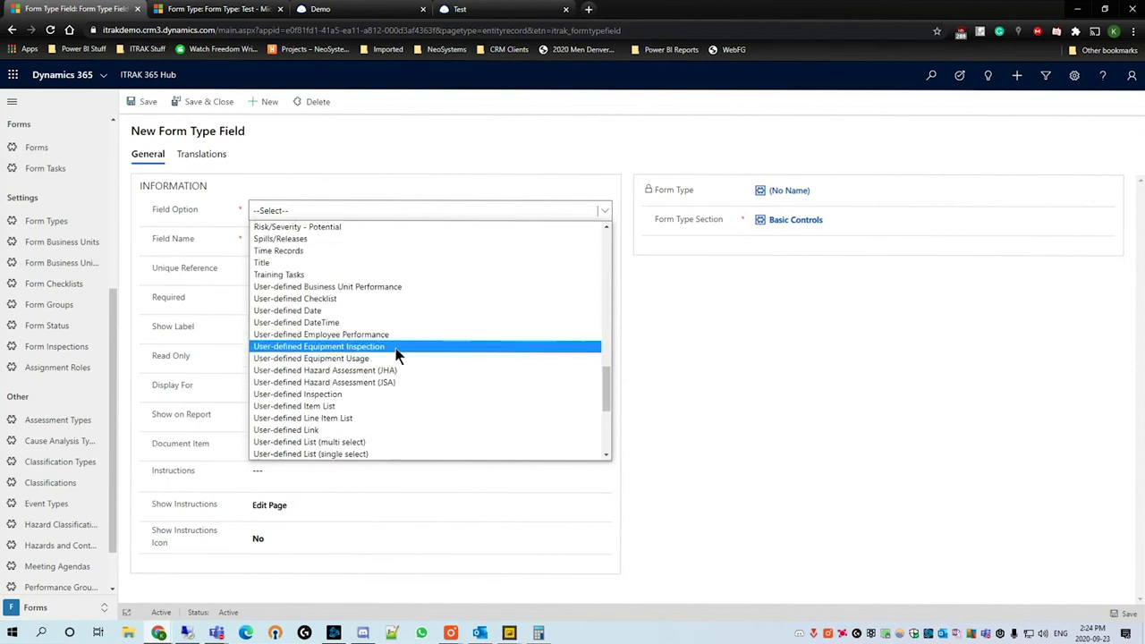
{"action": "scroll", "coordinate": [386, 367], "scroll_direction": "down", "scroll_amount": 3}
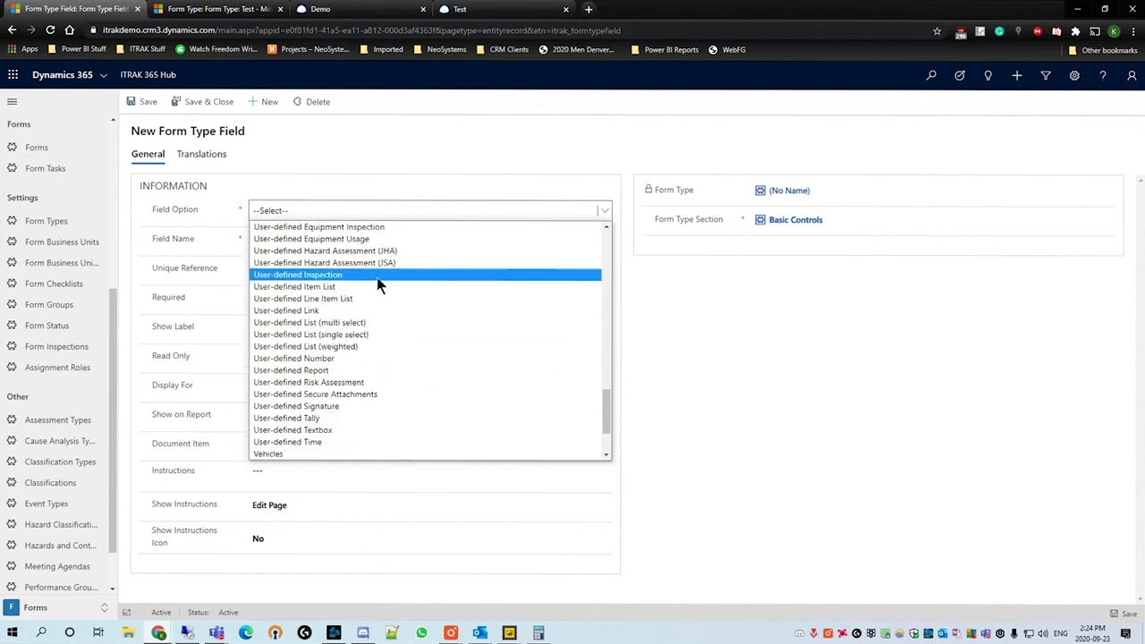
{"action": "scroll", "coordinate": [371, 322], "scroll_direction": "down", "scroll_amount": 1}
{"action": "scroll", "coordinate": [372, 322], "scroll_direction": "down", "scroll_amount": 1}
{"action": "scroll", "coordinate": [512, 397], "scroll_direction": "up", "scroll_amount": 1}
{"action": "scroll", "coordinate": [519, 385], "scroll_direction": "up", "scroll_amount": 15}
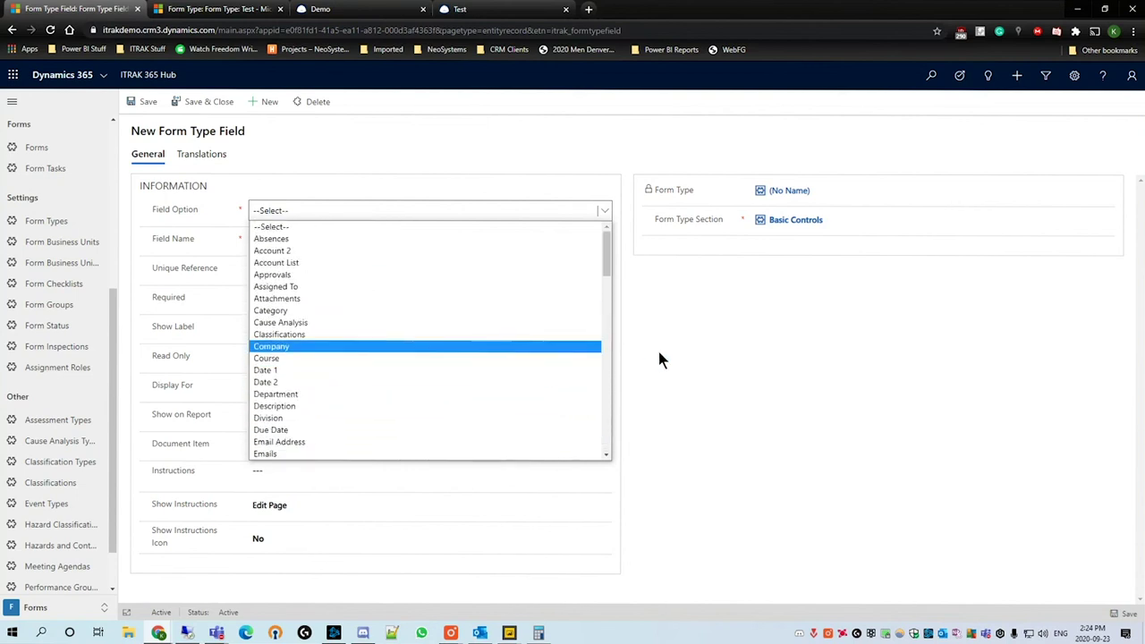
{"action": "left_click", "coordinate": [769, 373]}
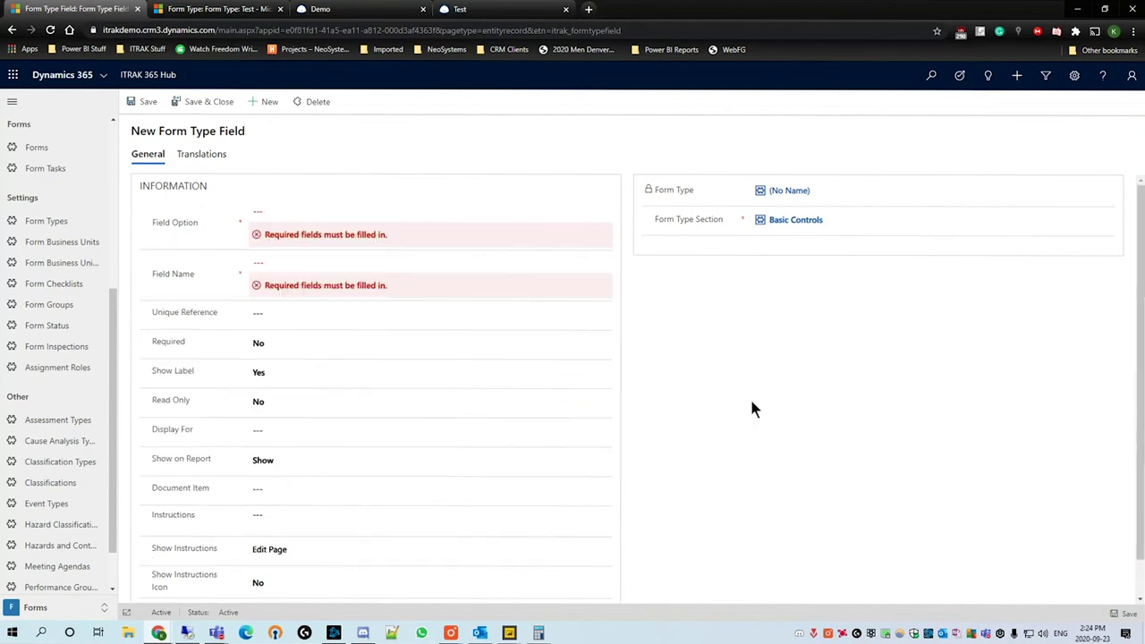